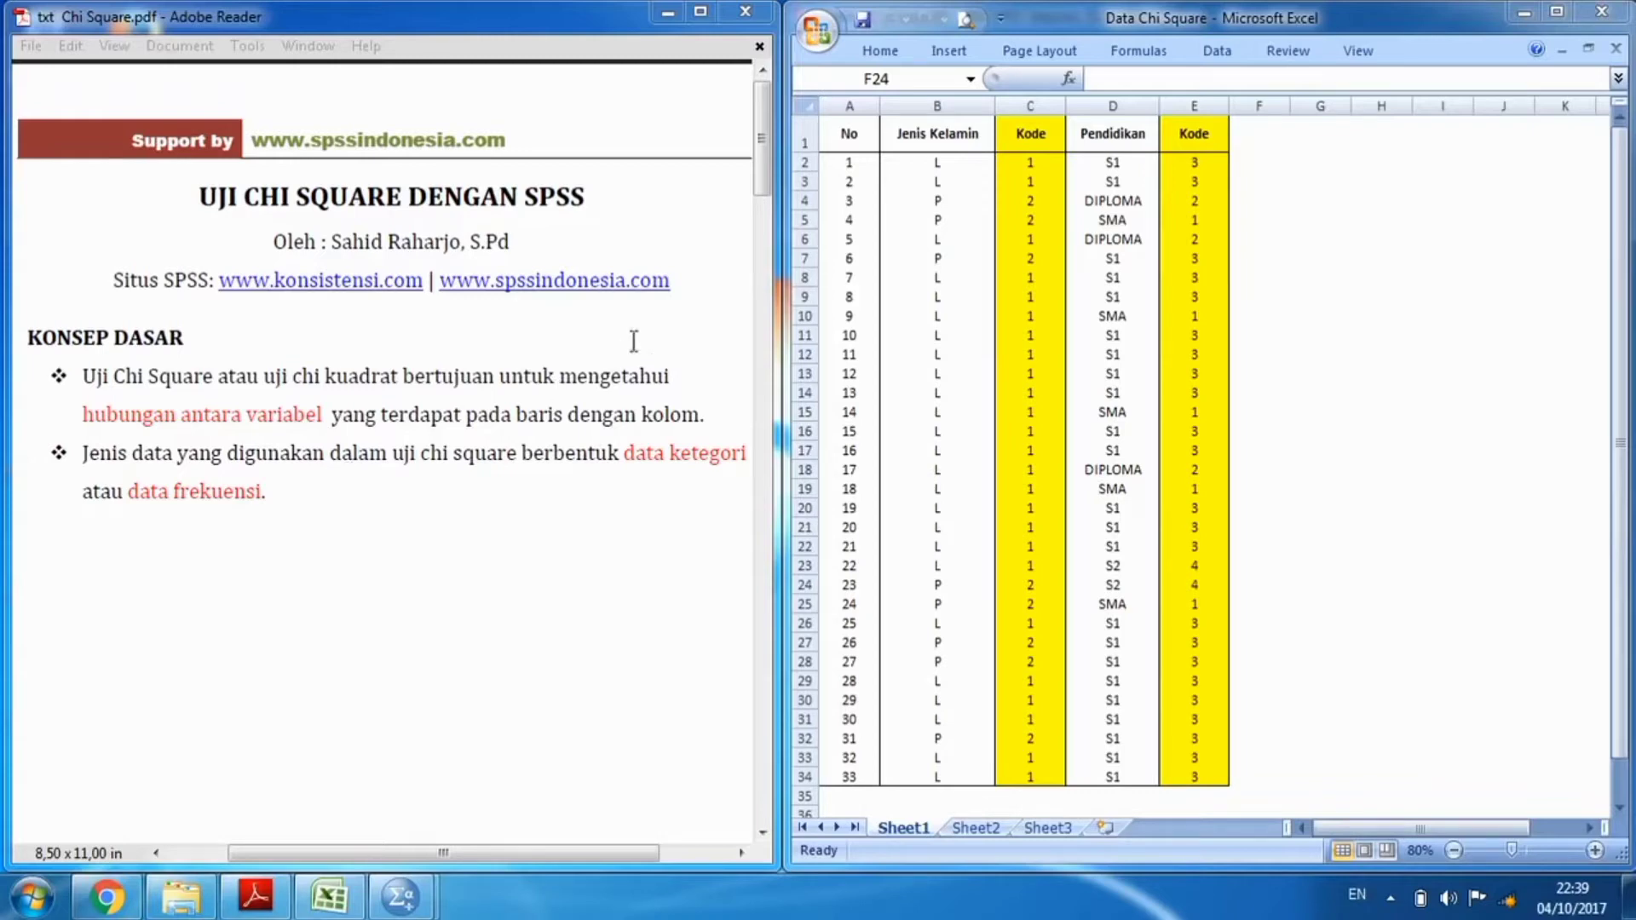
Read the chi-square guide from the basic concept through the case example to the SPSS steps section.
{"action": "left_click_drag", "start_coordinate": [761, 175], "coordinate": [748, 350]}
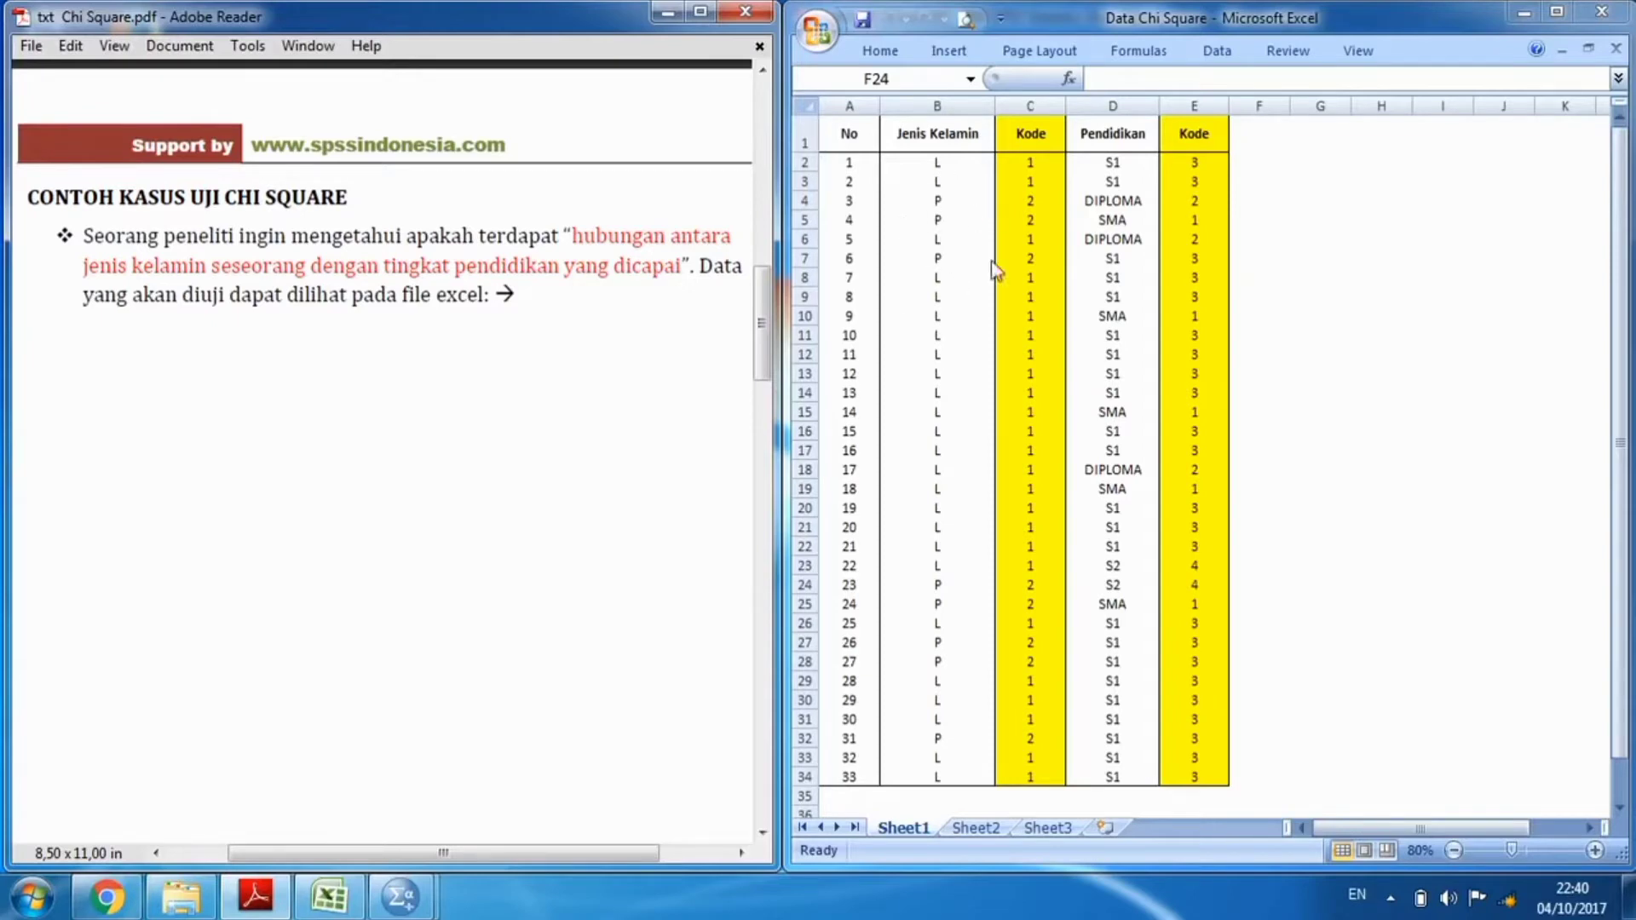
{"action": "left_click_drag", "start_coordinate": [769, 314], "coordinate": [769, 149]}
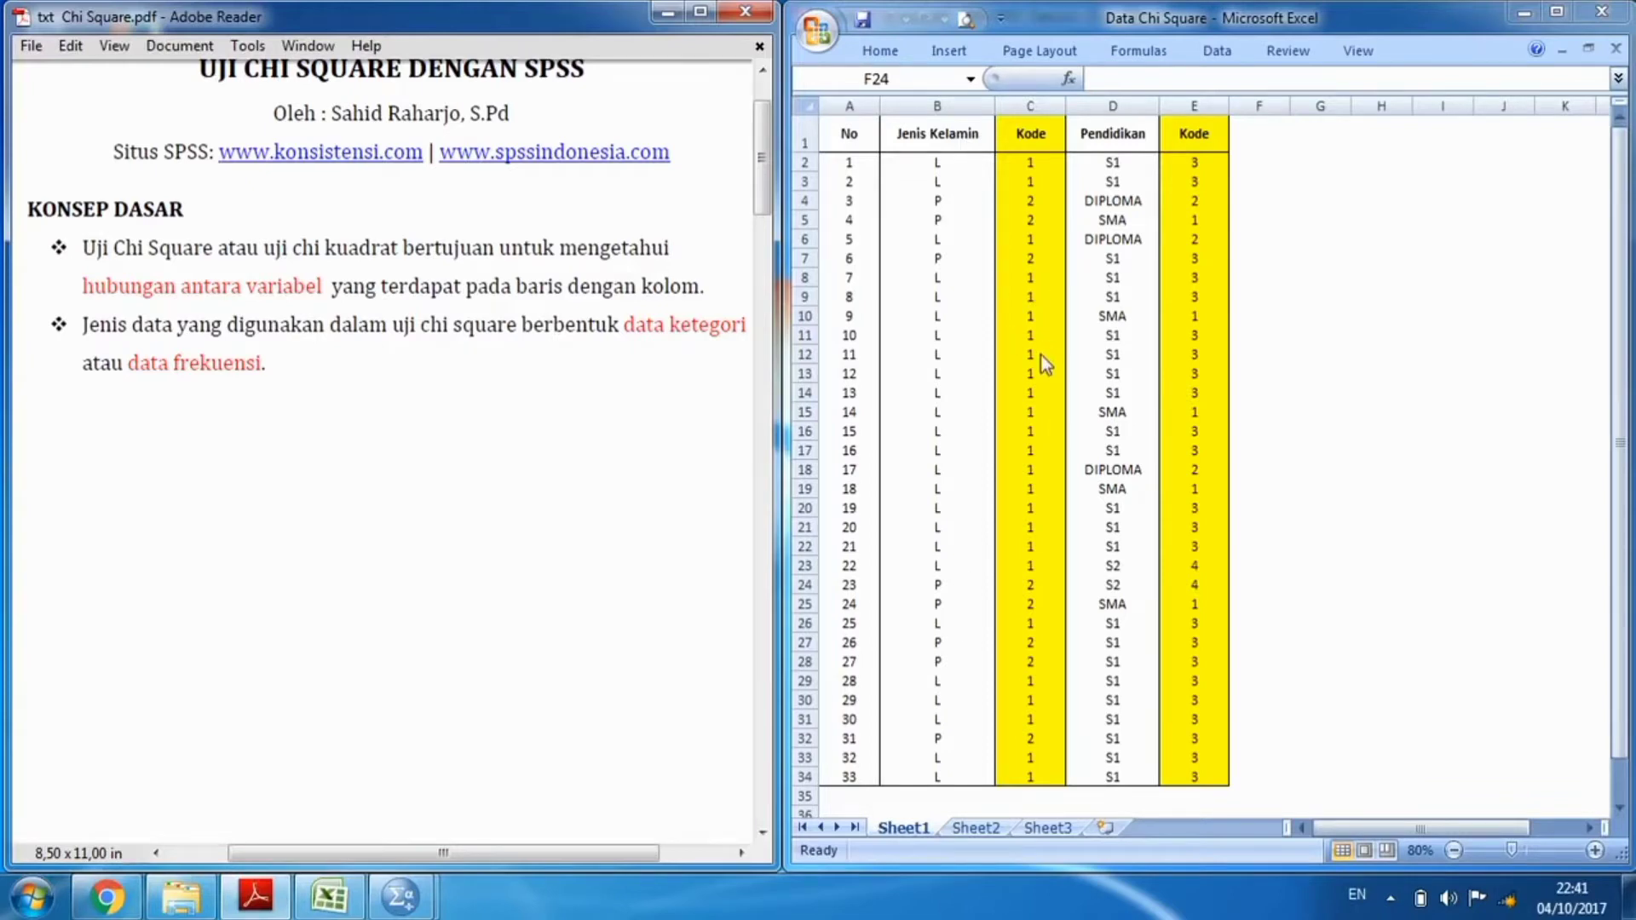
{"action": "left_click_drag", "start_coordinate": [759, 209], "coordinate": [758, 362]}
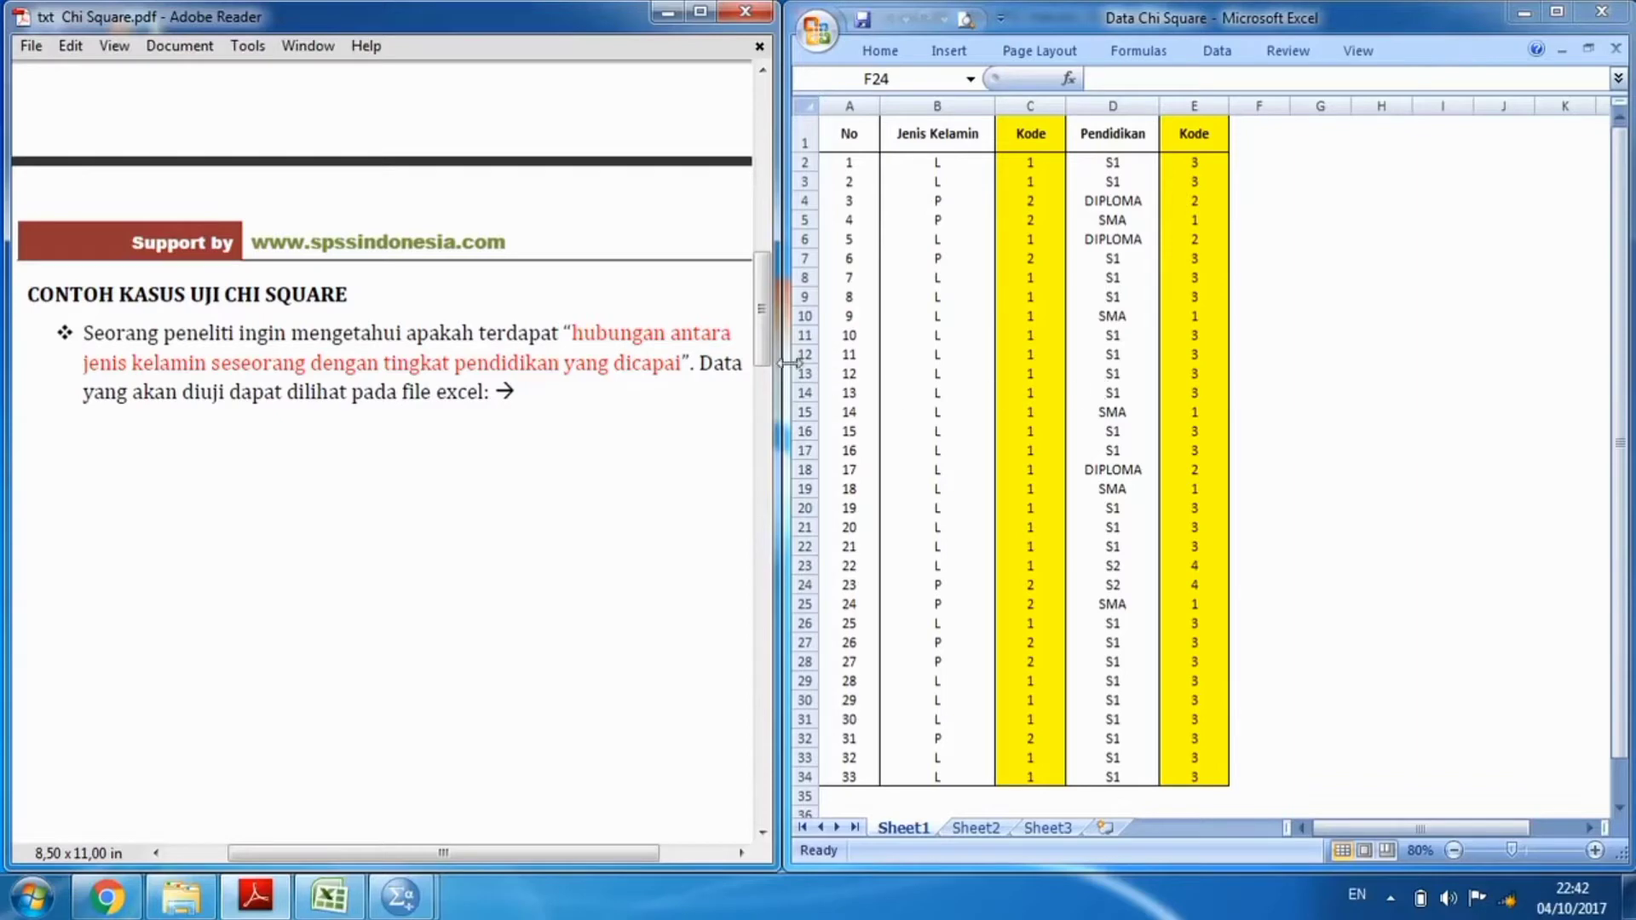
{"action": "left_click_drag", "start_coordinate": [764, 331], "coordinate": [748, 530]}
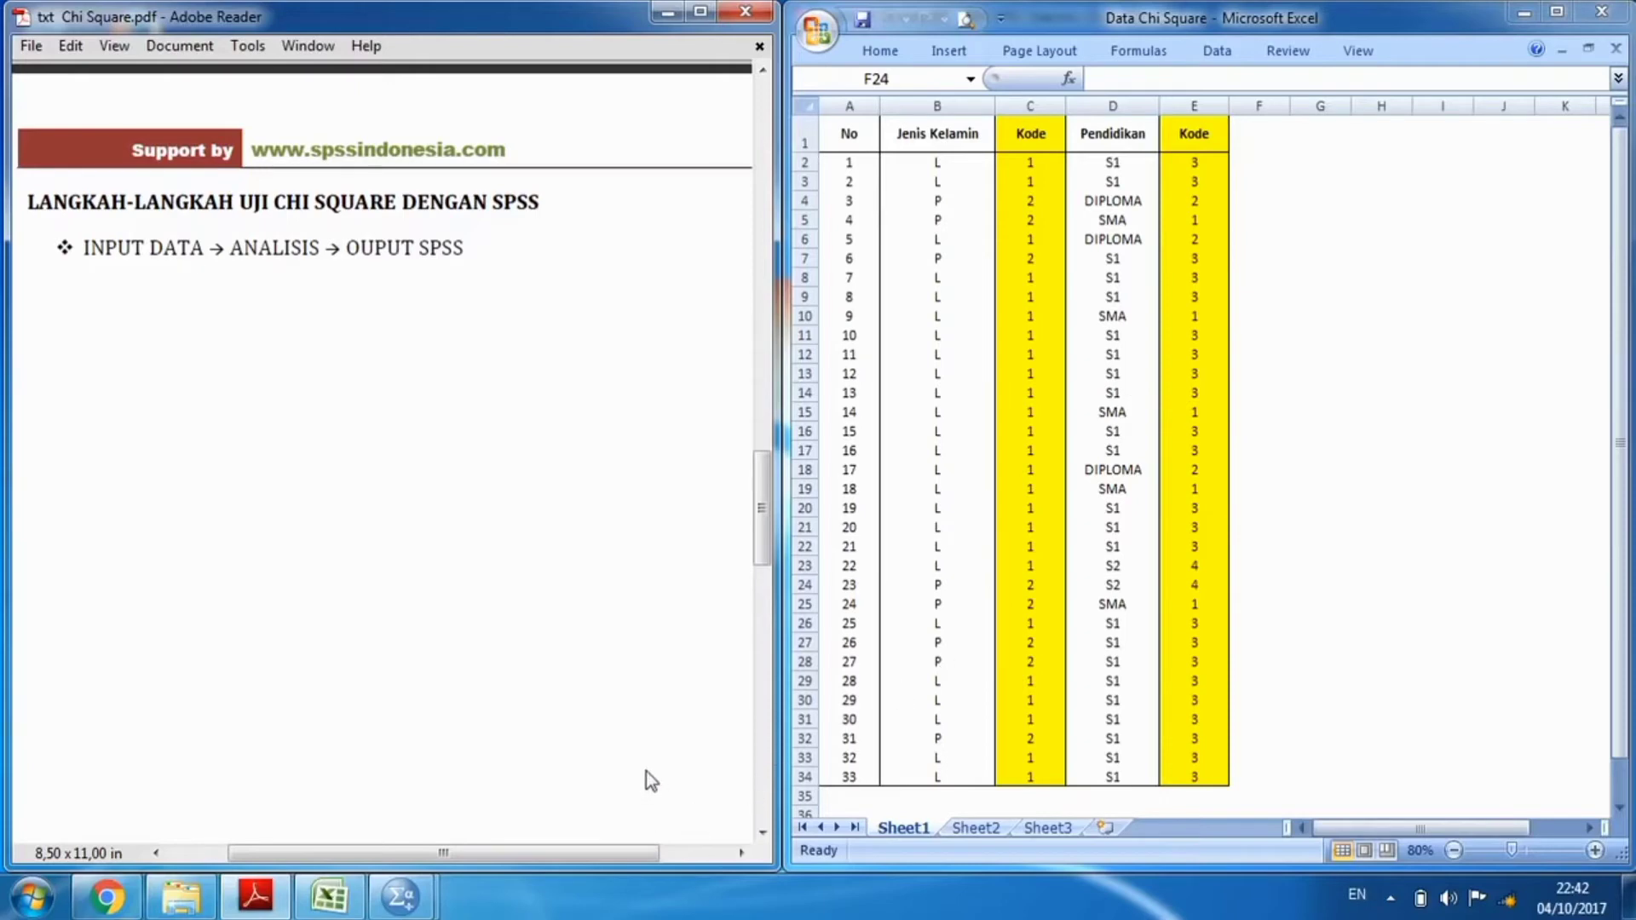
Switch to the untitled dataset in the SPSS Data Editor and display its variable definitions.
{"action": "left_click", "coordinate": [401, 896]}
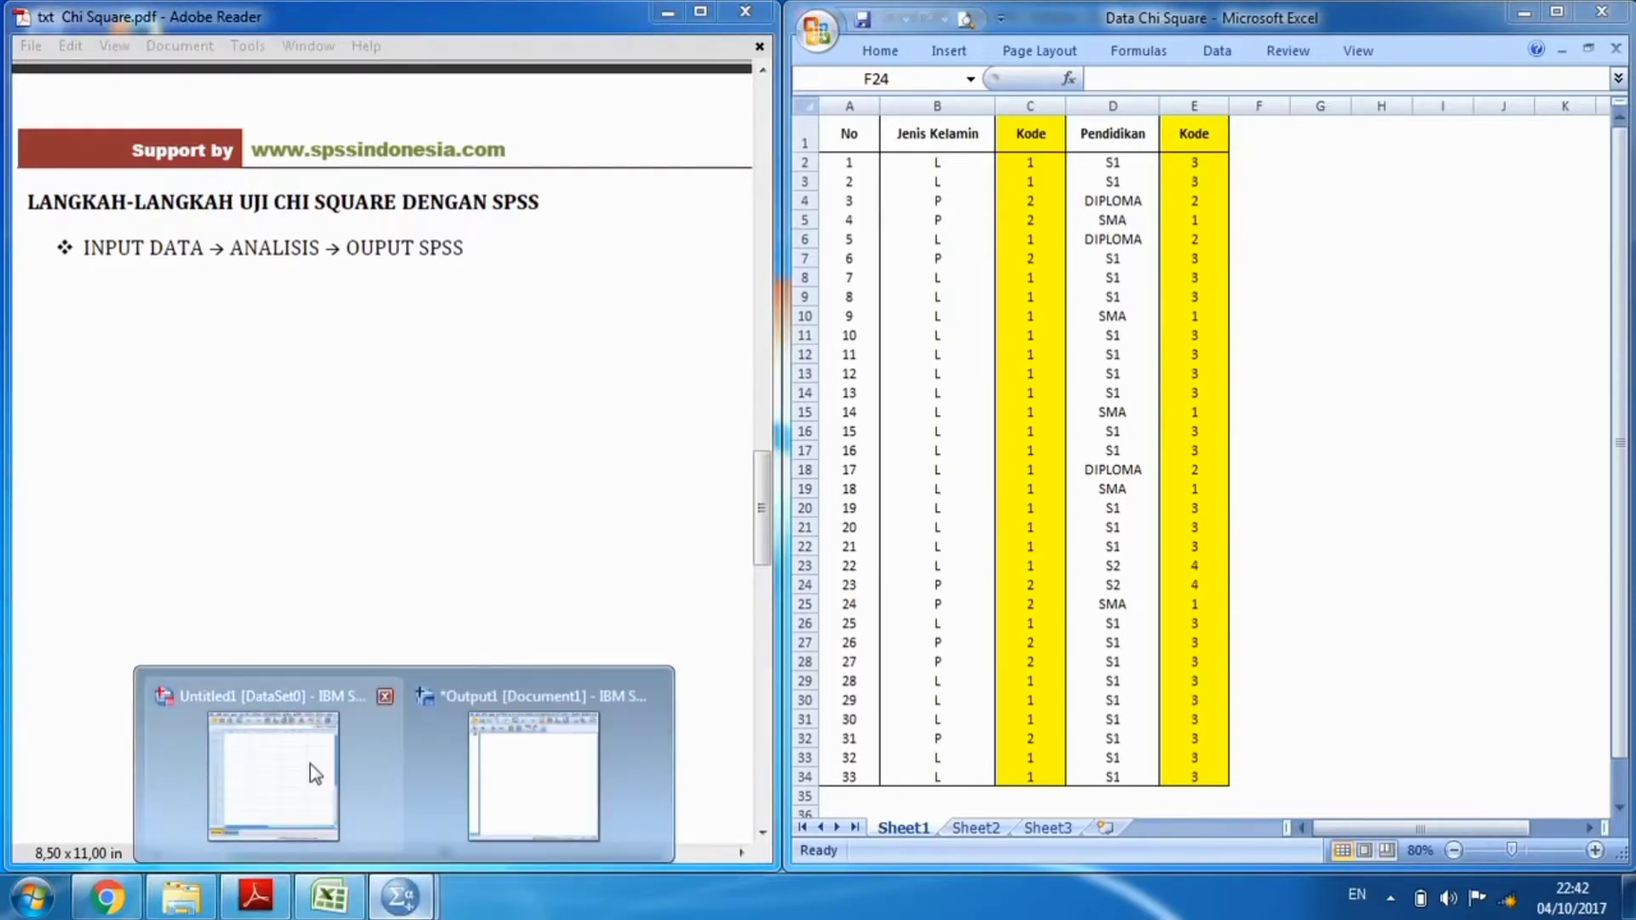
{"action": "left_click", "coordinate": [310, 765]}
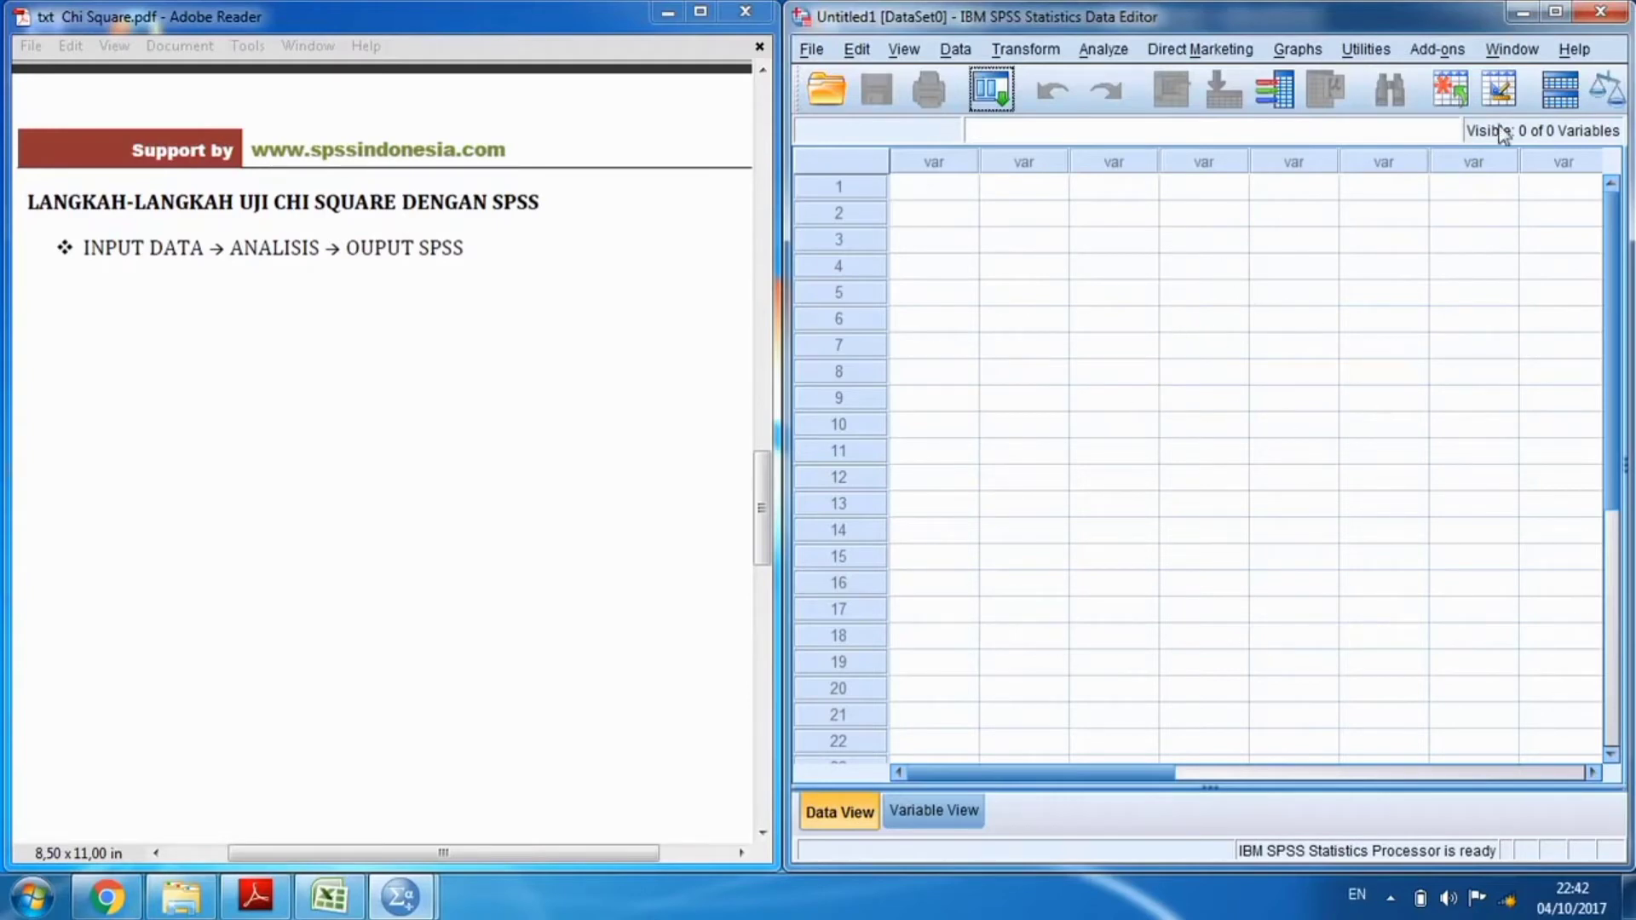
{"action": "left_click", "coordinate": [1556, 14]}
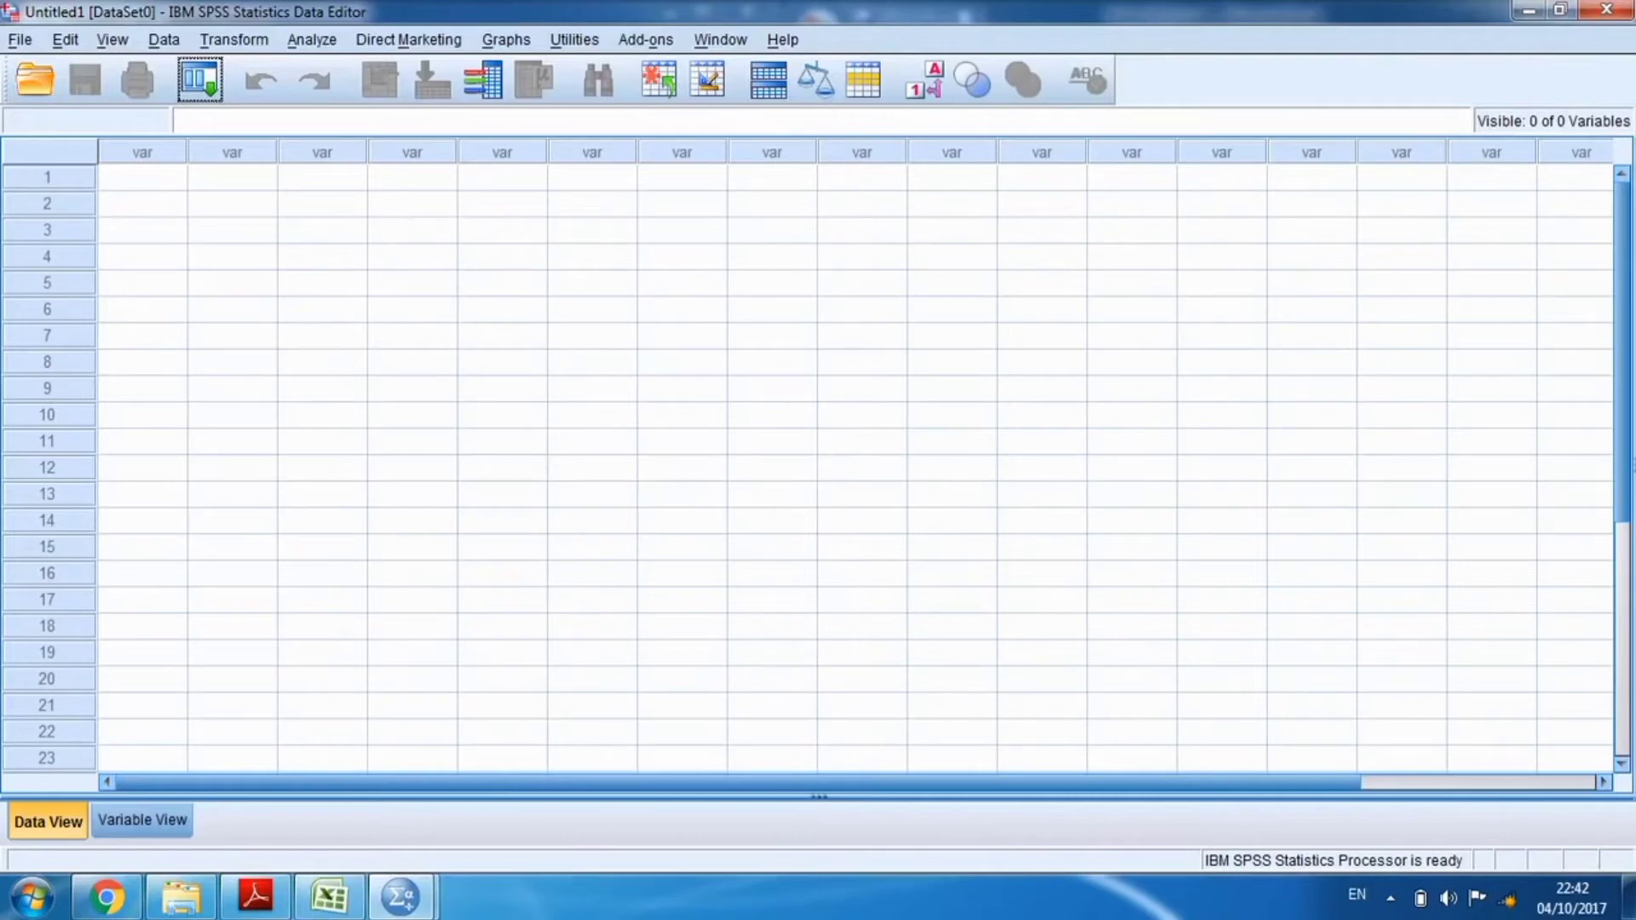
{"action": "left_click", "coordinate": [1560, 12]}
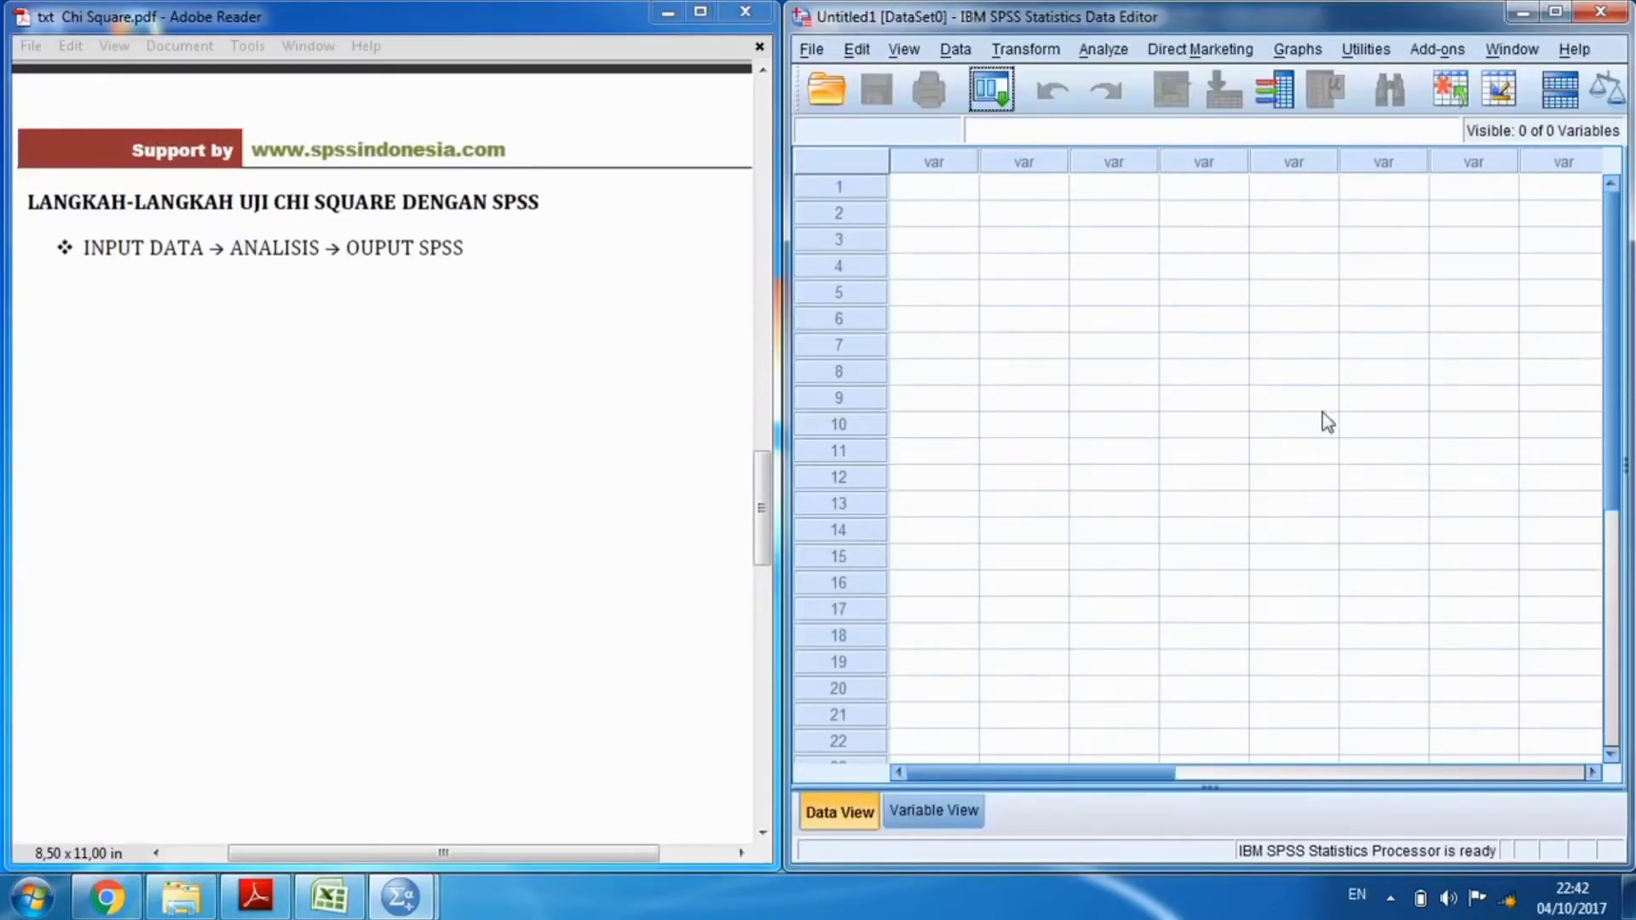
{"action": "mouse_move", "coordinate": [1616, 424]}
{"action": "left_mouse_down"}
{"action": "mouse_move", "coordinate": [1616, 446]}
{"action": "mouse_move", "coordinate": [1615, 419]}
{"action": "left_mouse_up"}
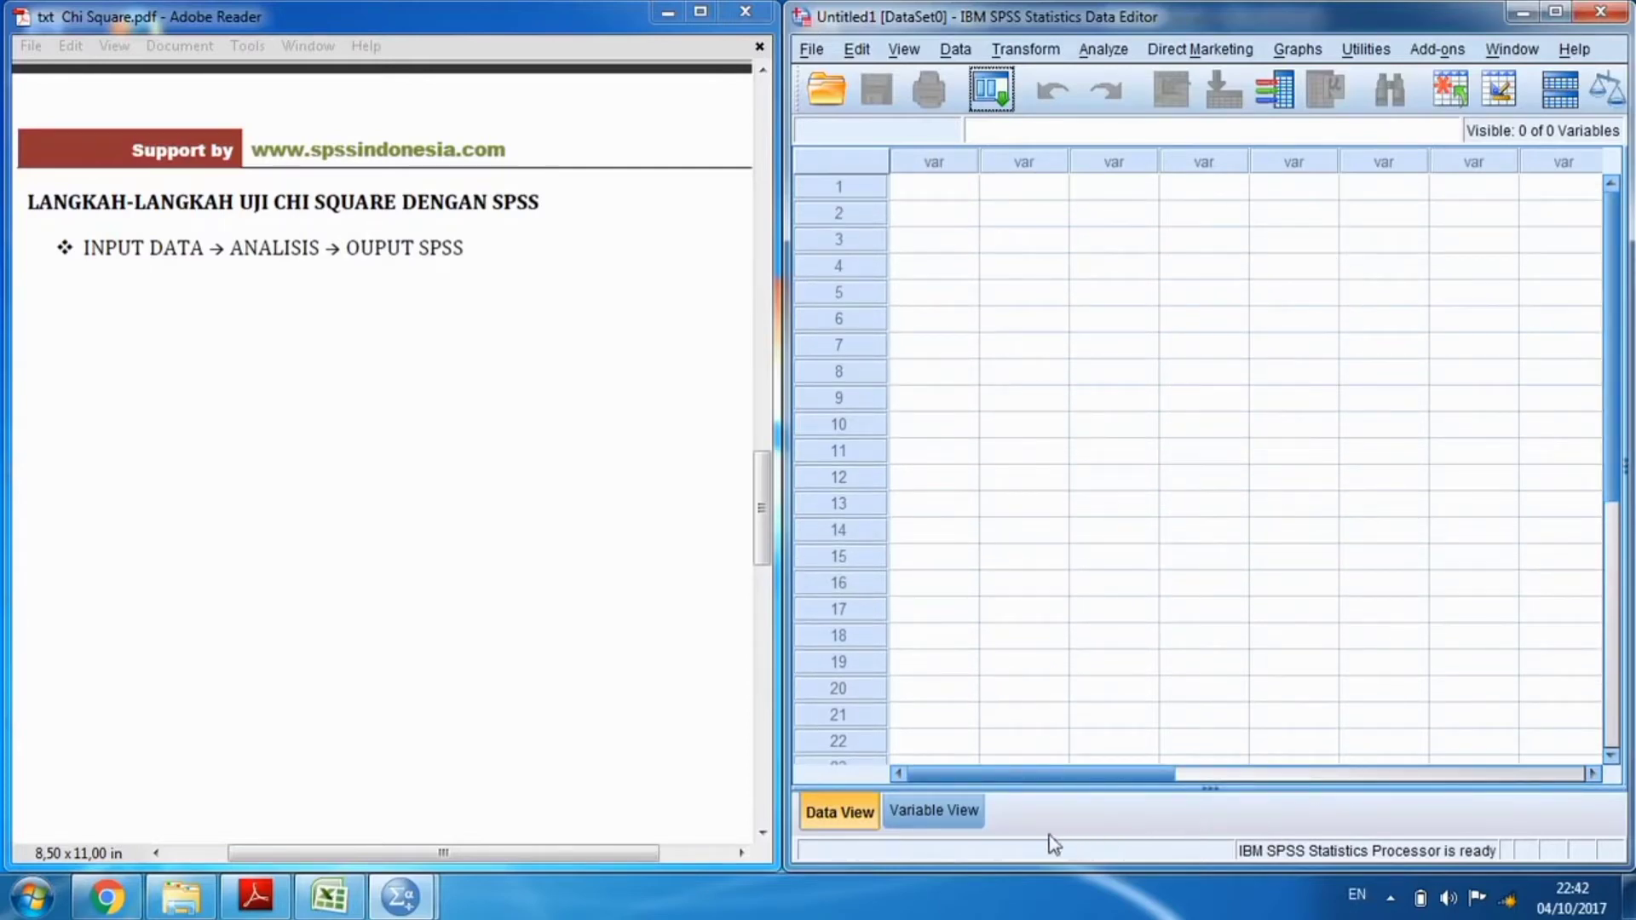
{"action": "left_click", "coordinate": [955, 816]}
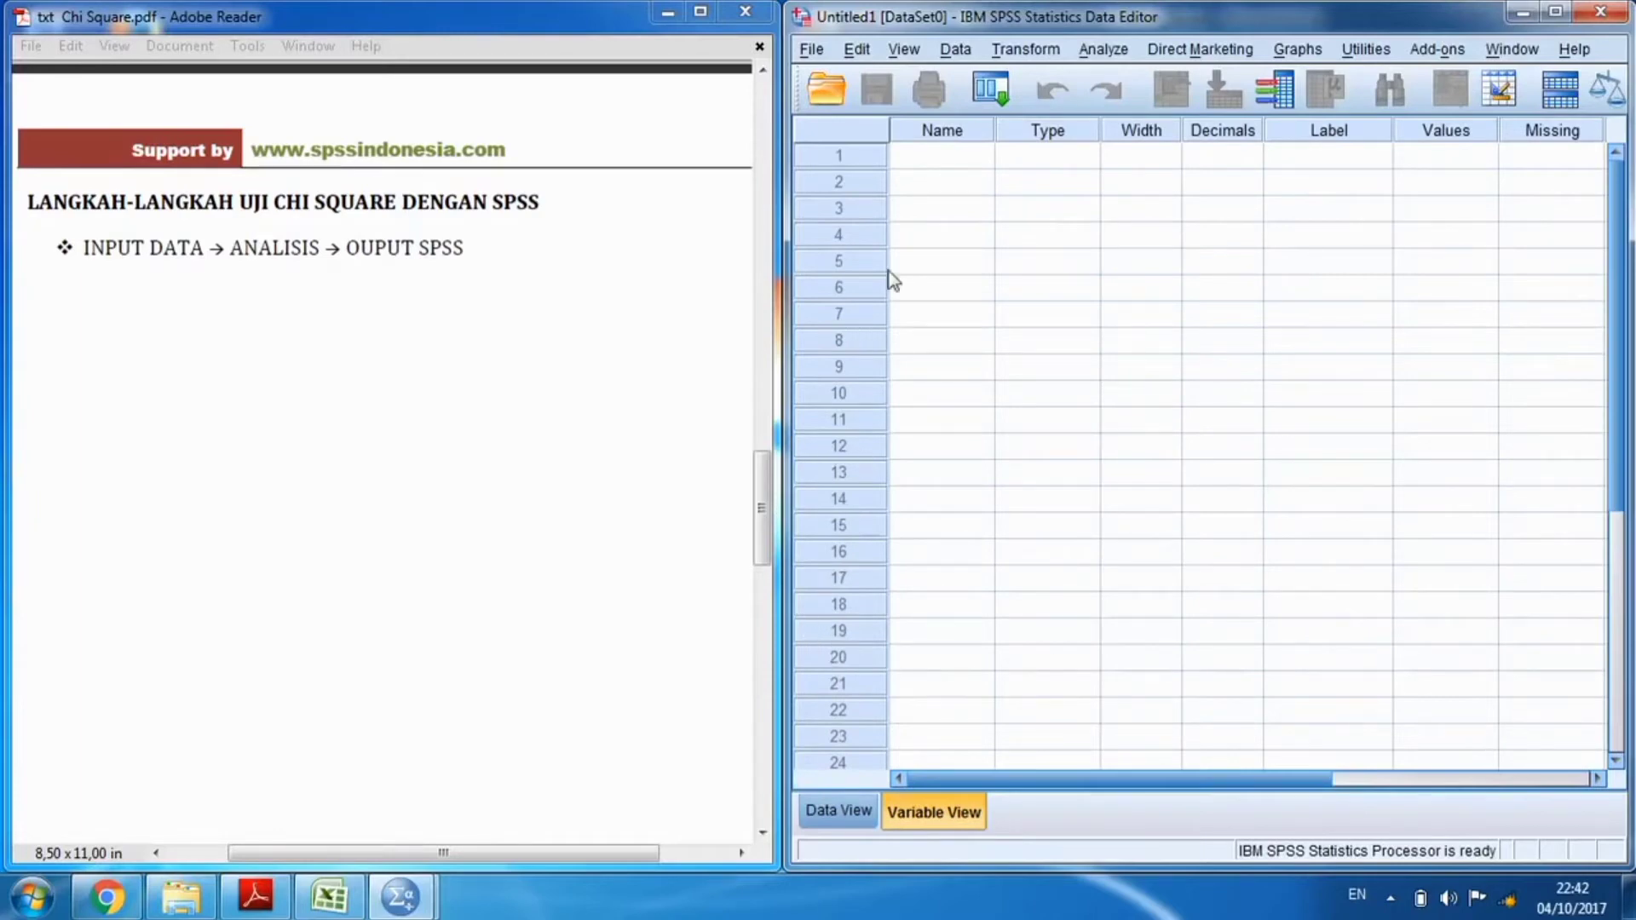
Define the first variable with the name JK and the label Jenis Kelamin.
{"action": "left_click", "coordinate": [957, 160]}
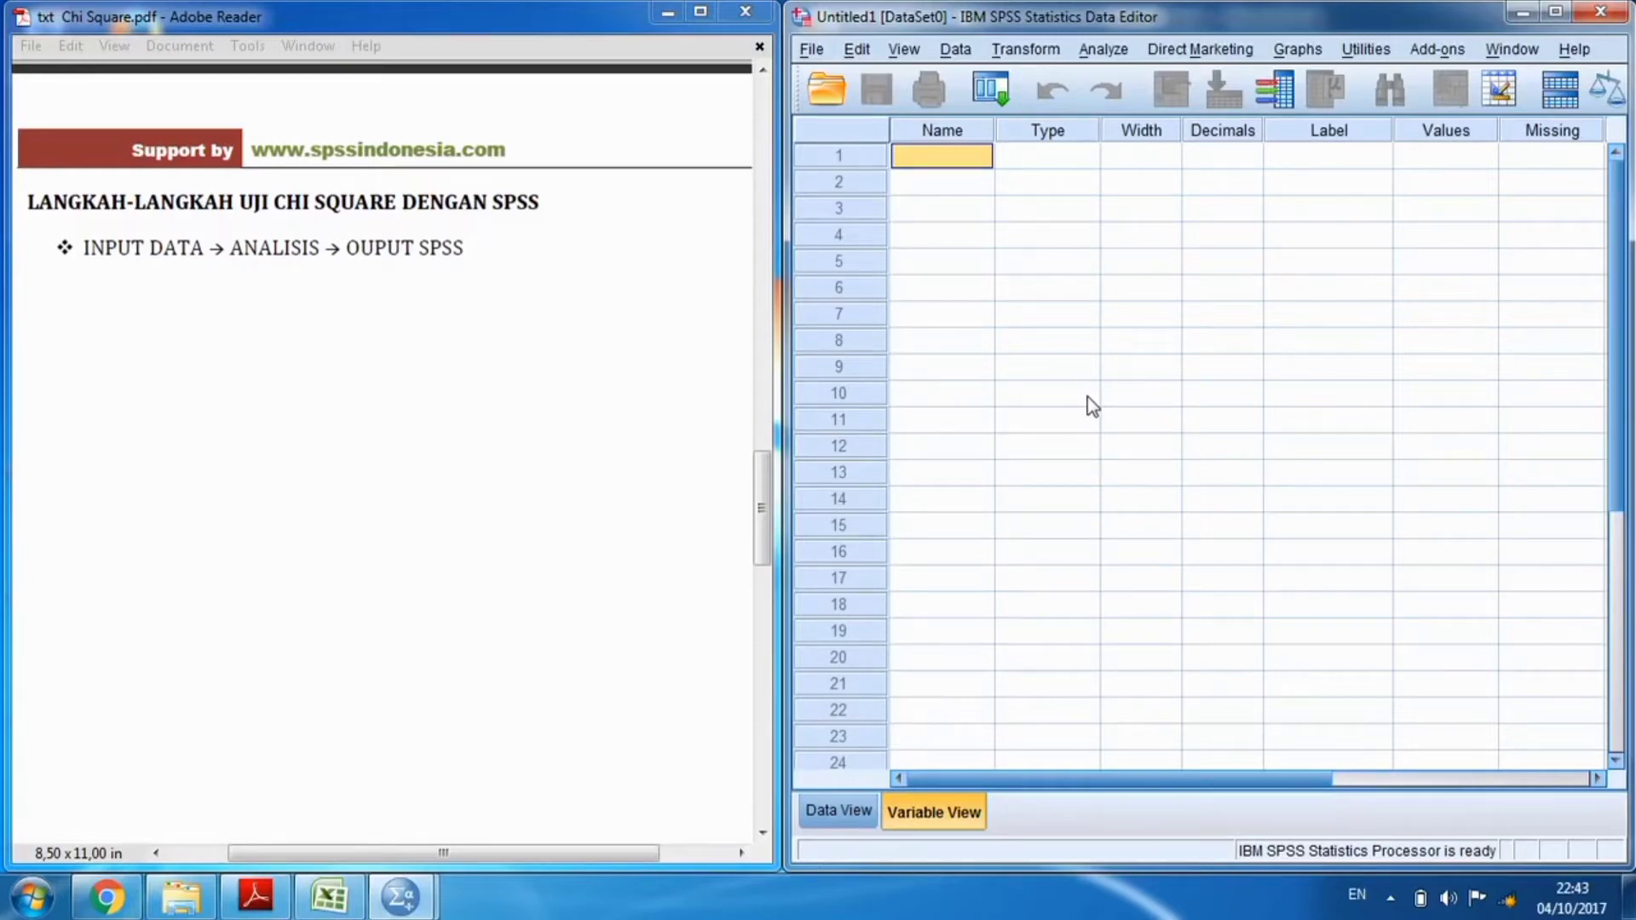
{"action": "type", "text": "JK"}
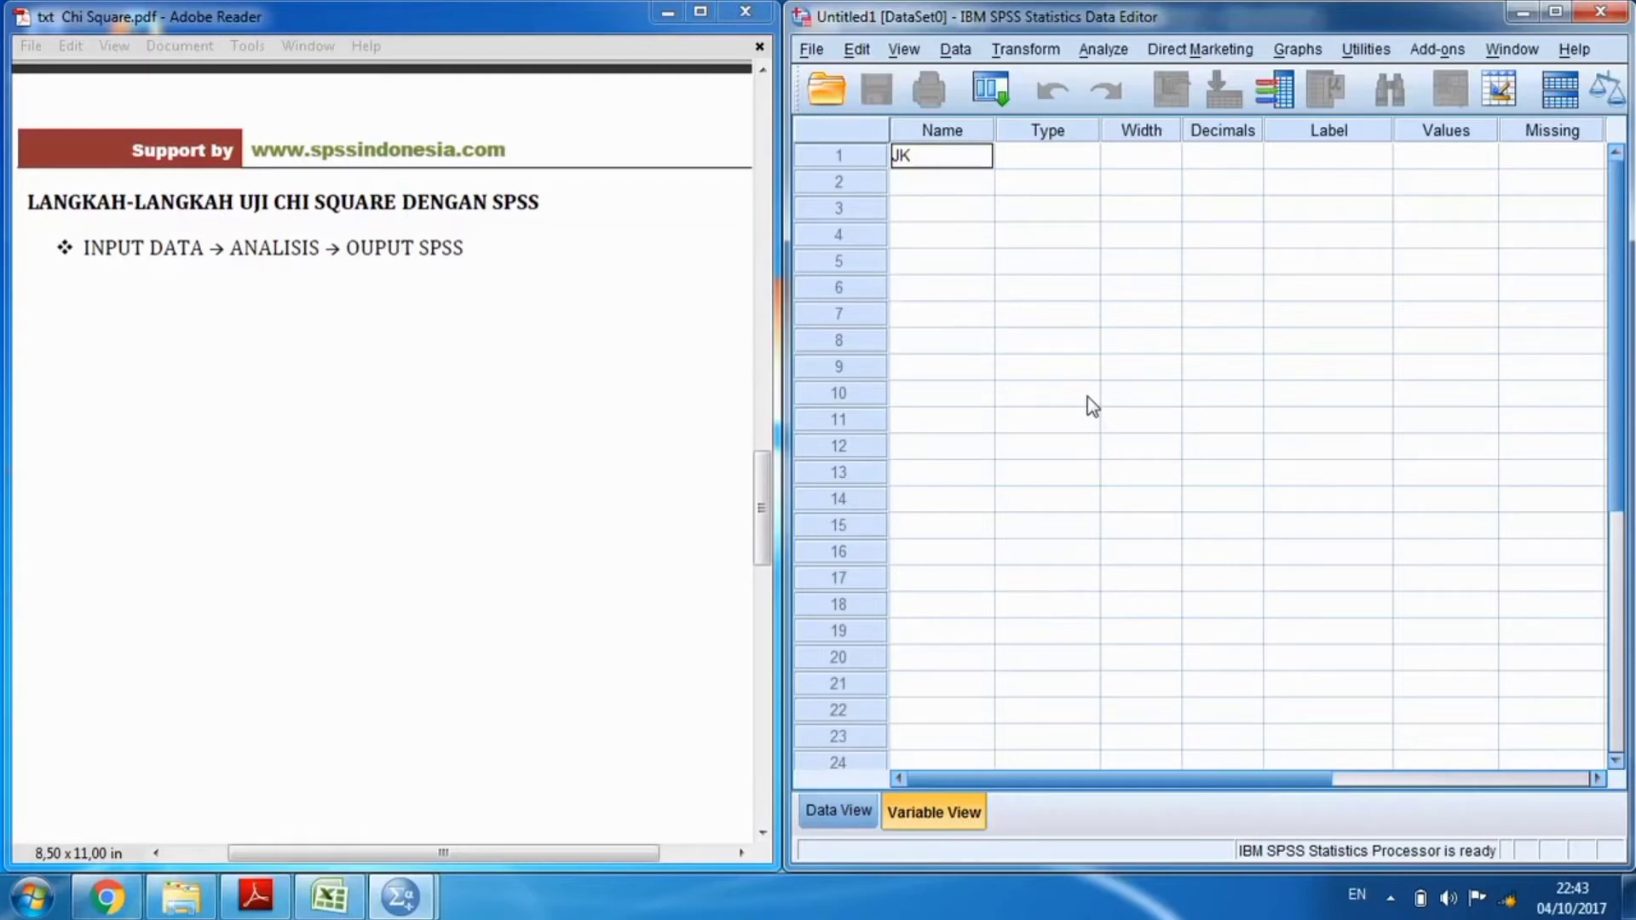
{"action": "left_click", "coordinate": [1317, 162]}
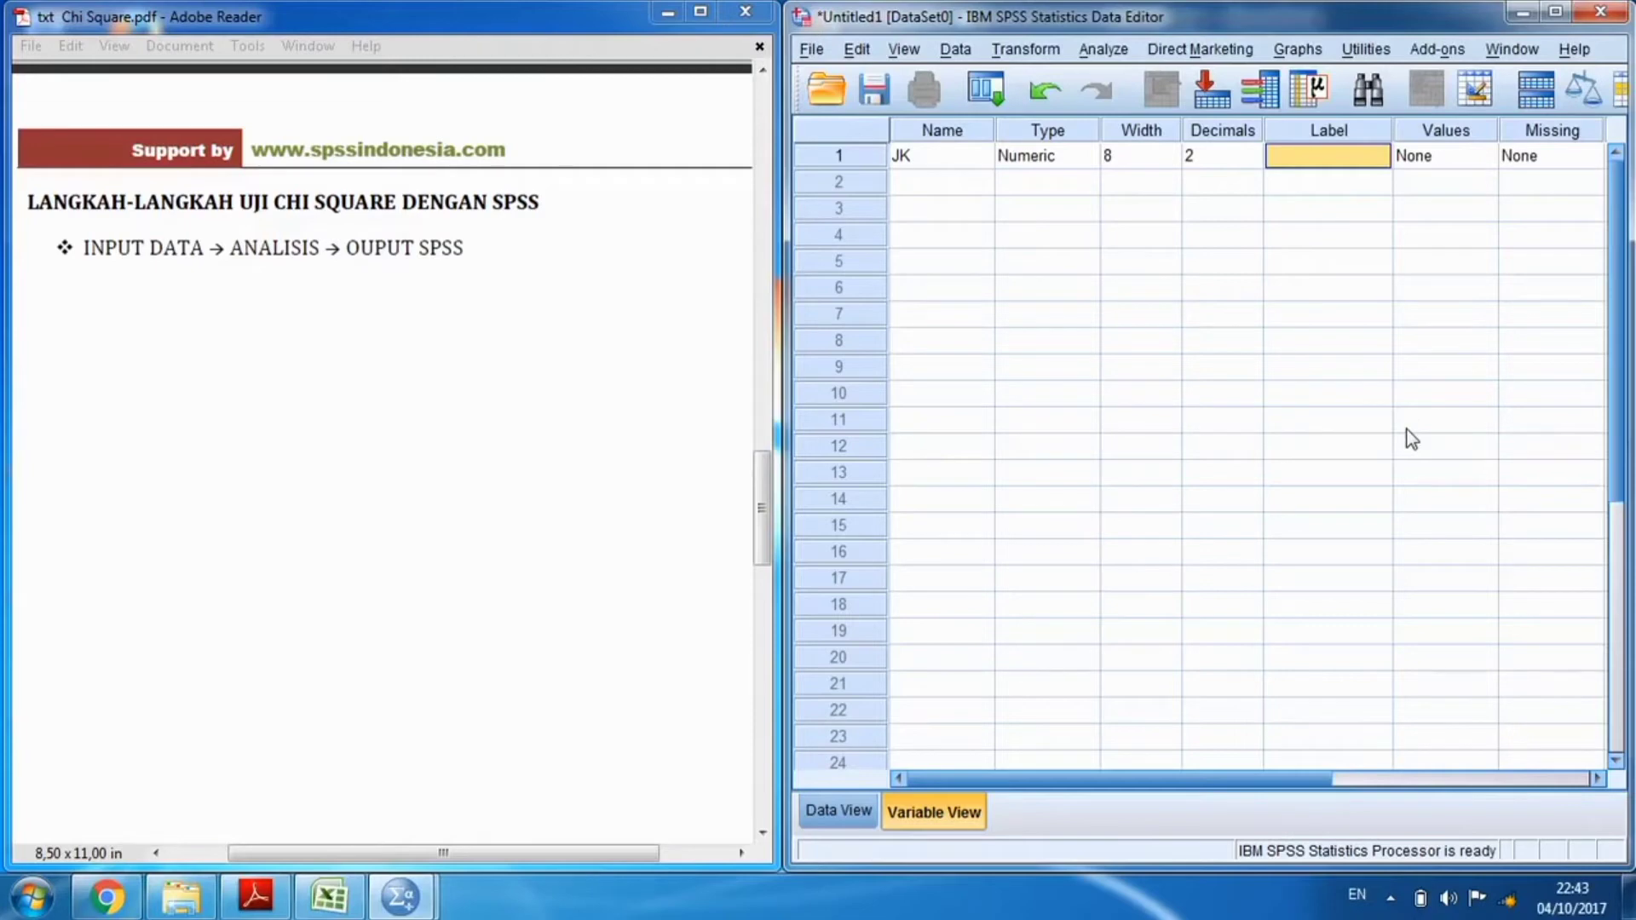
{"action": "type", "text": "Jem"}
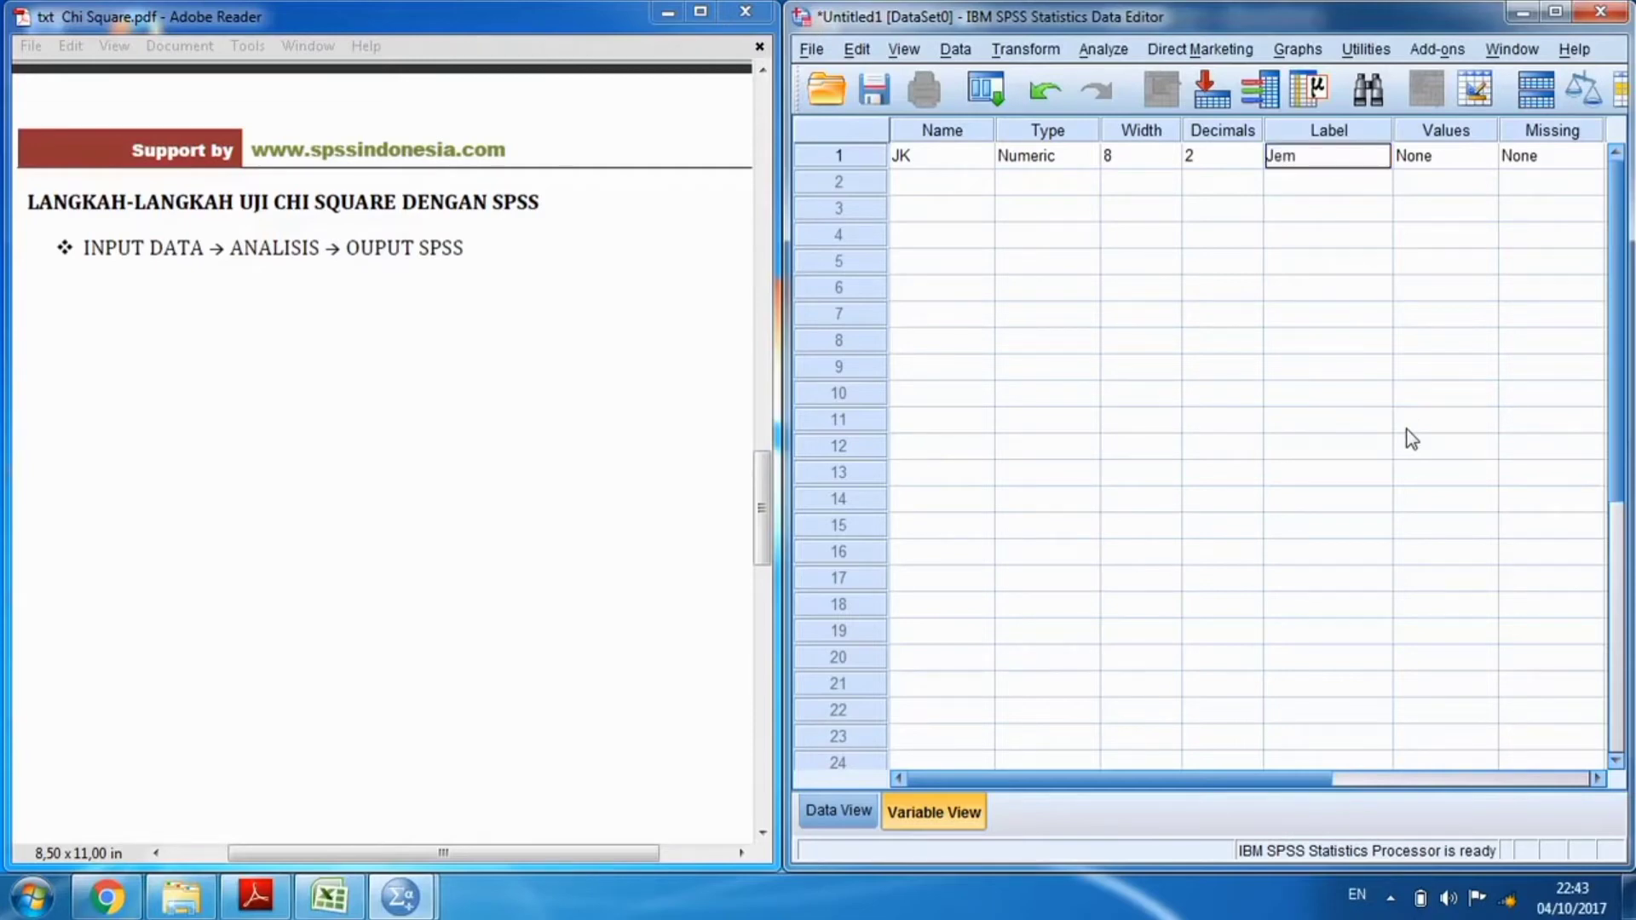
{"action": "key", "text": "BackSpace"}
{"action": "type", "text": "nis Kelamin"}
{"action": "left_click", "coordinate": [1337, 192]}
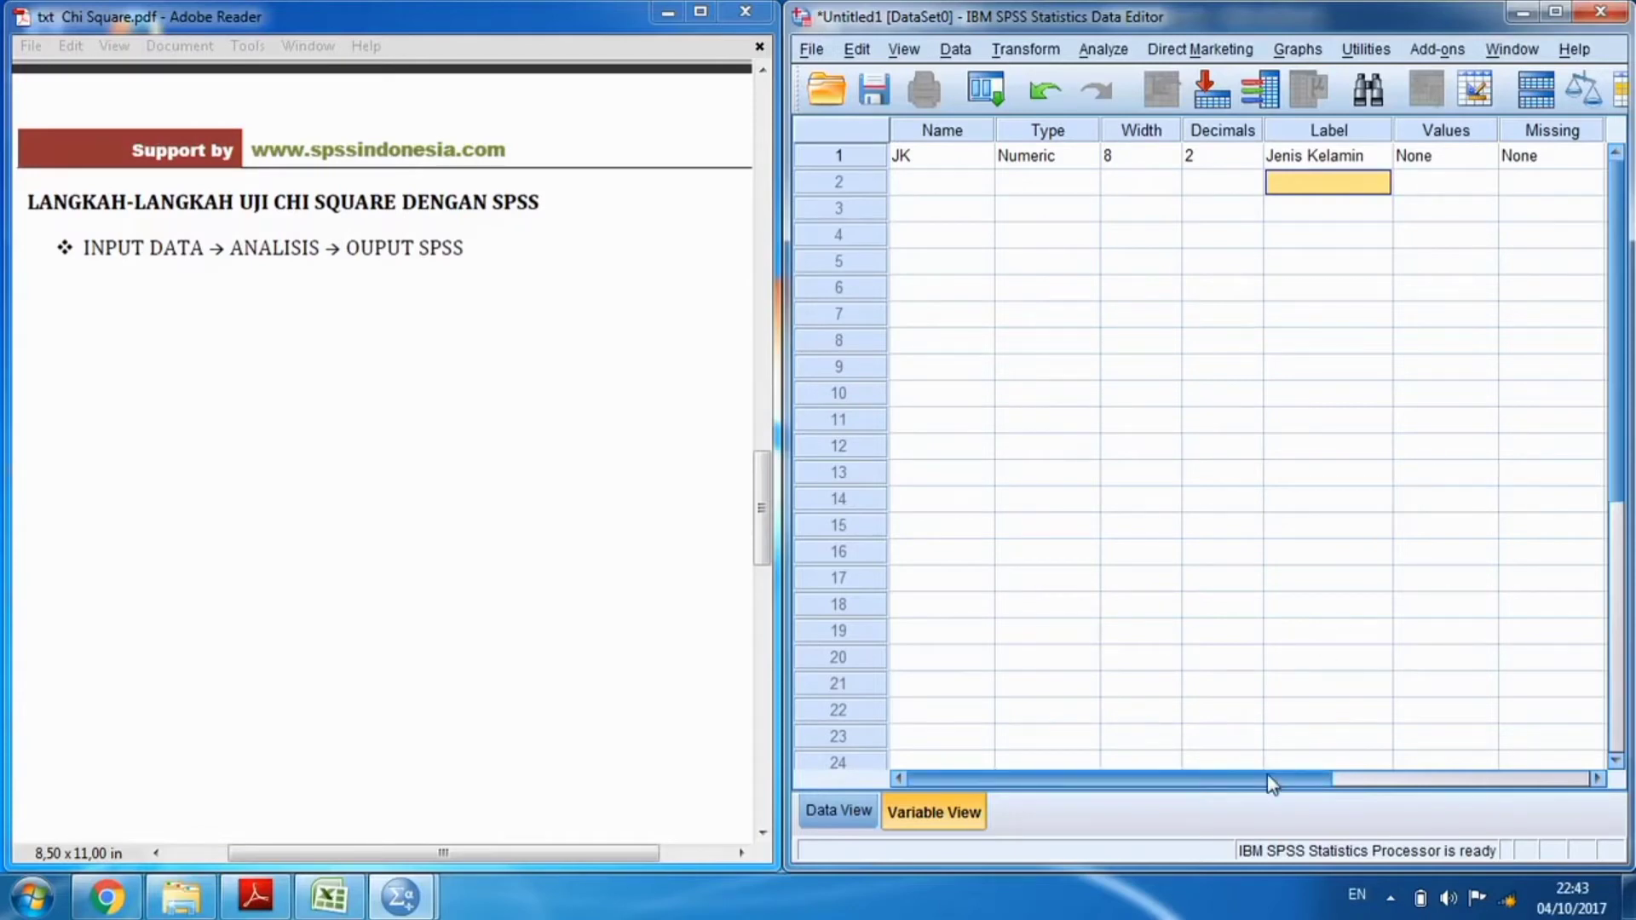
Add the value label 1 = Laki-Laki to the JK variable, checking the coding in the Excel data sheet.
{"action": "left_click_drag", "start_coordinate": [1270, 782], "coordinate": [1376, 782]}
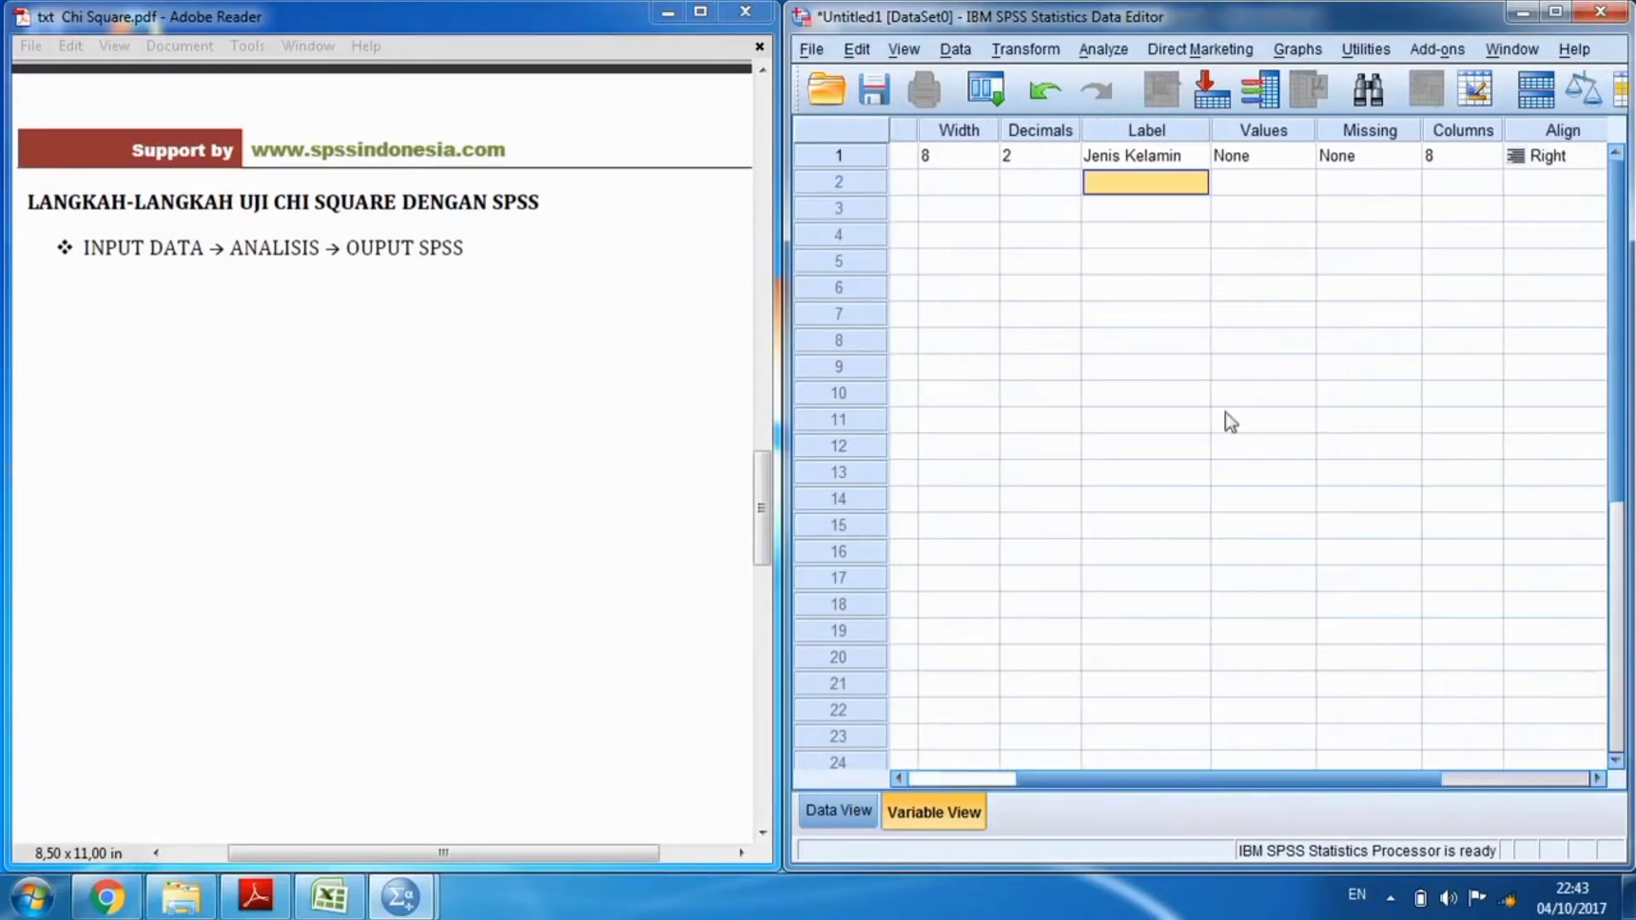
{"action": "left_click", "coordinate": [1302, 156]}
{"action": "left_click", "coordinate": [1302, 156]}
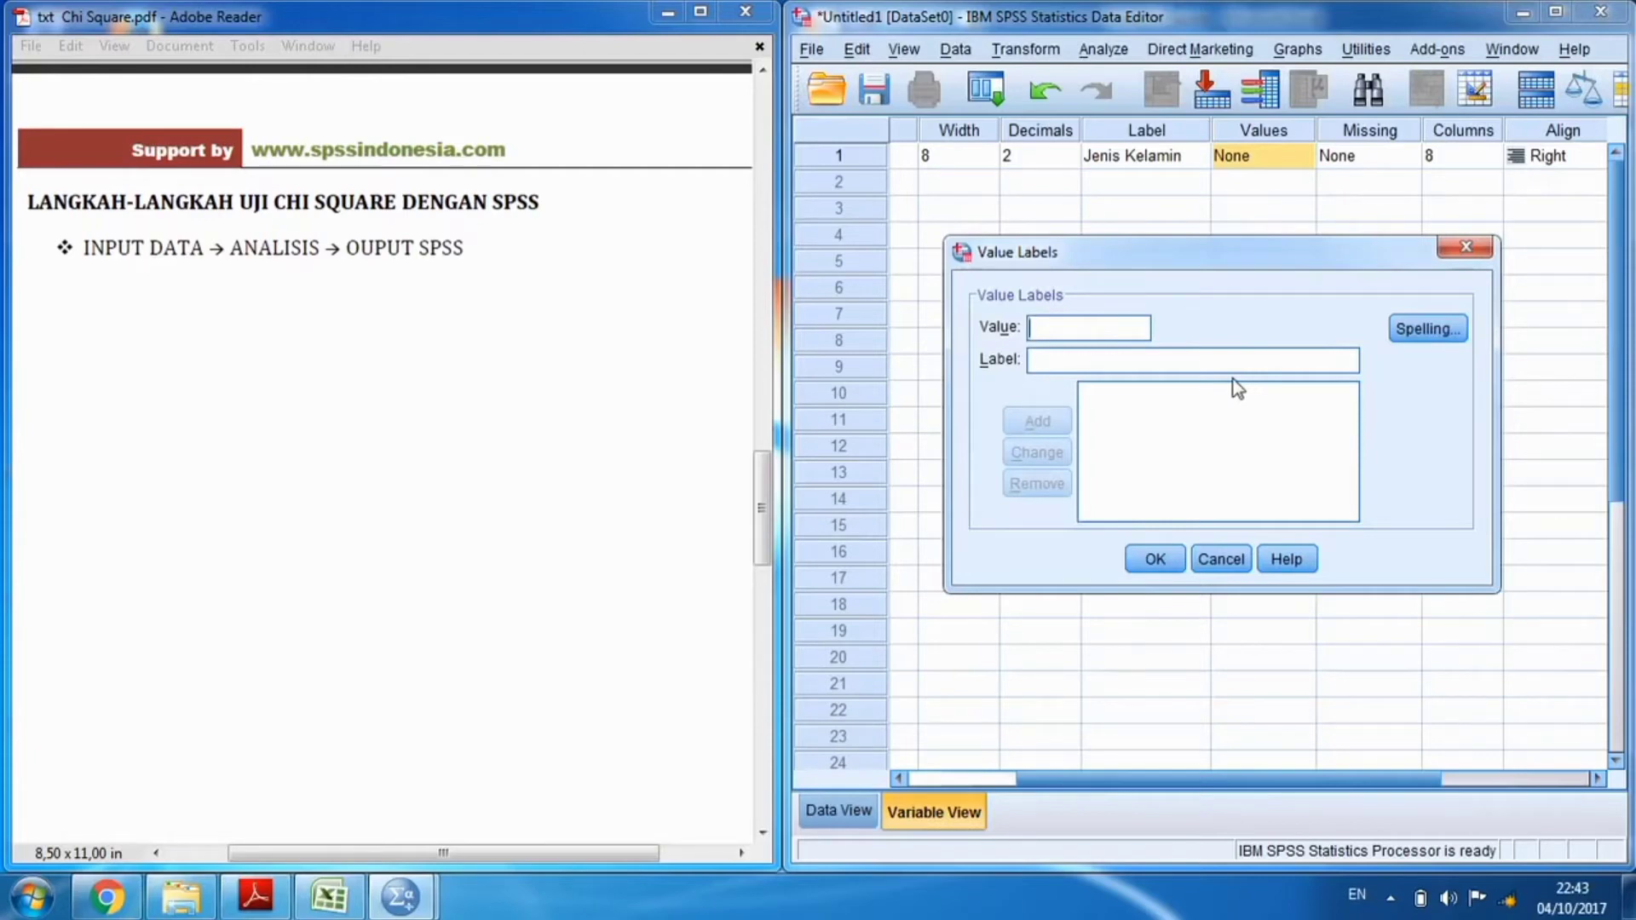
{"action": "type", "text": "1"}
{"action": "left_click", "coordinate": [1129, 361]}
{"action": "left_click", "coordinate": [331, 896]}
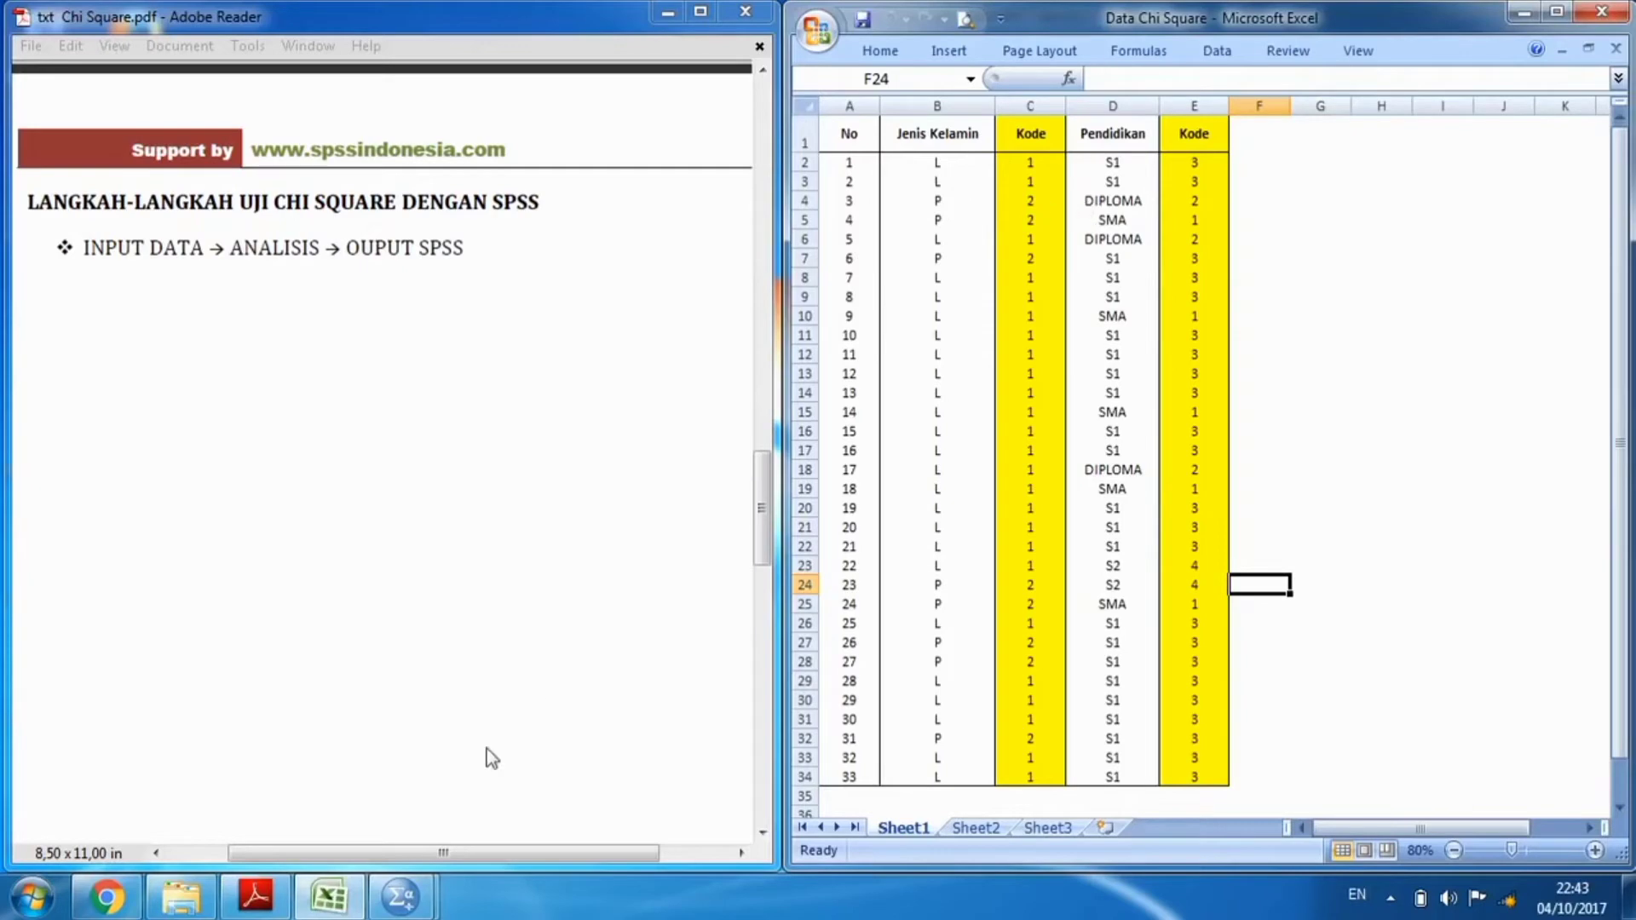
{"action": "mouse_move", "coordinate": [401, 897]}
{"action": "left_click", "coordinate": [329, 785]}
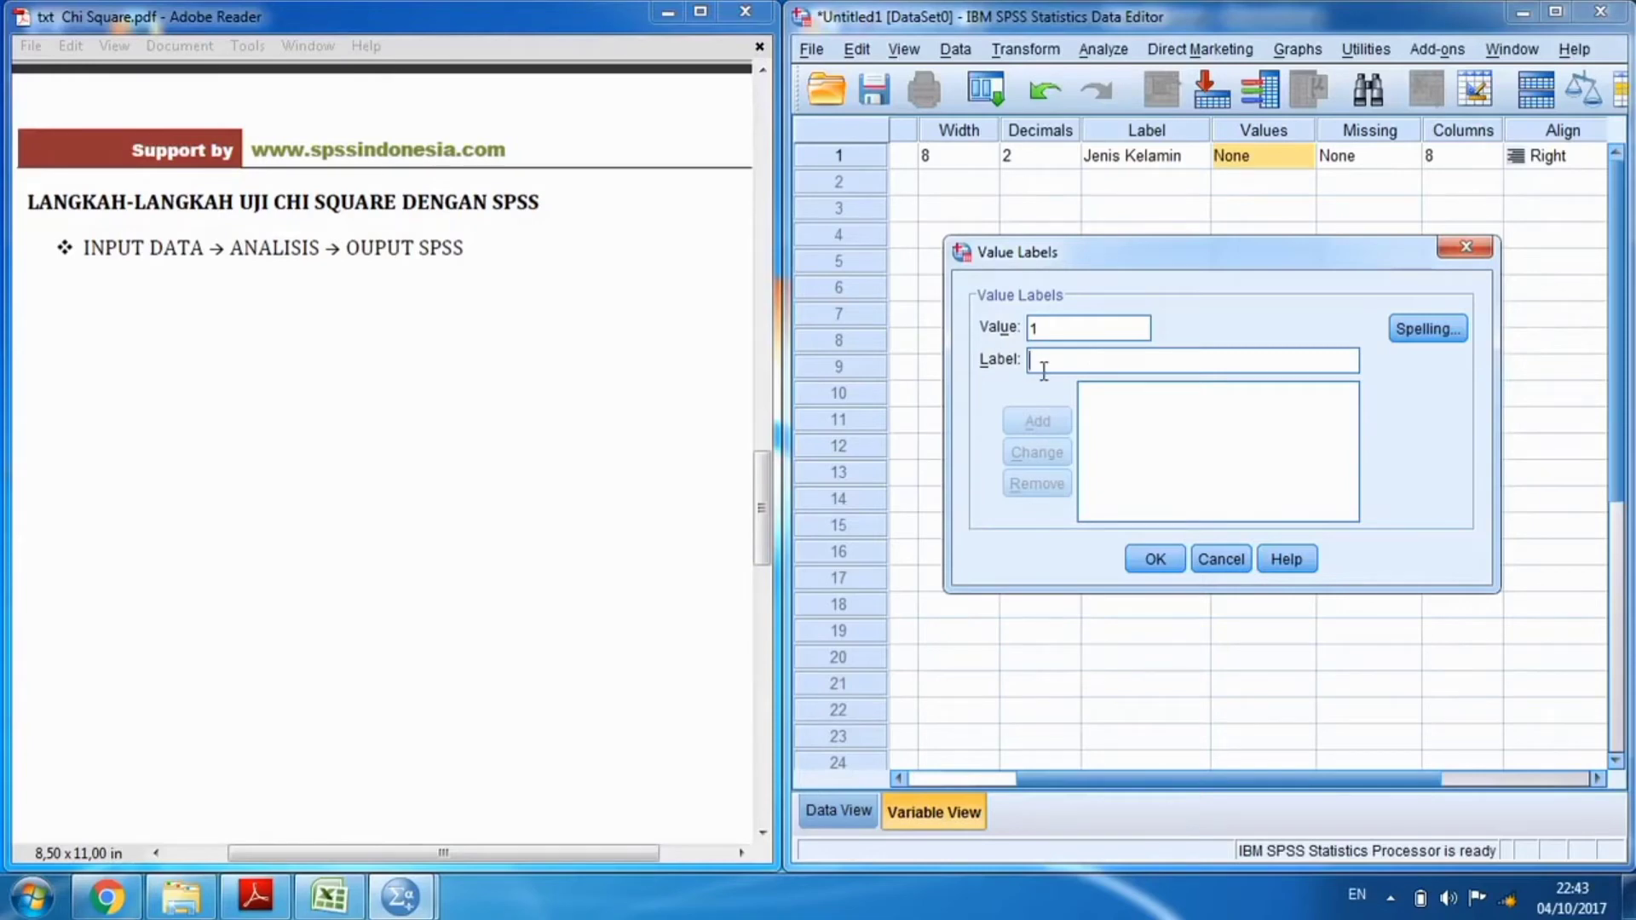
{"action": "type", "text": "Laki"}
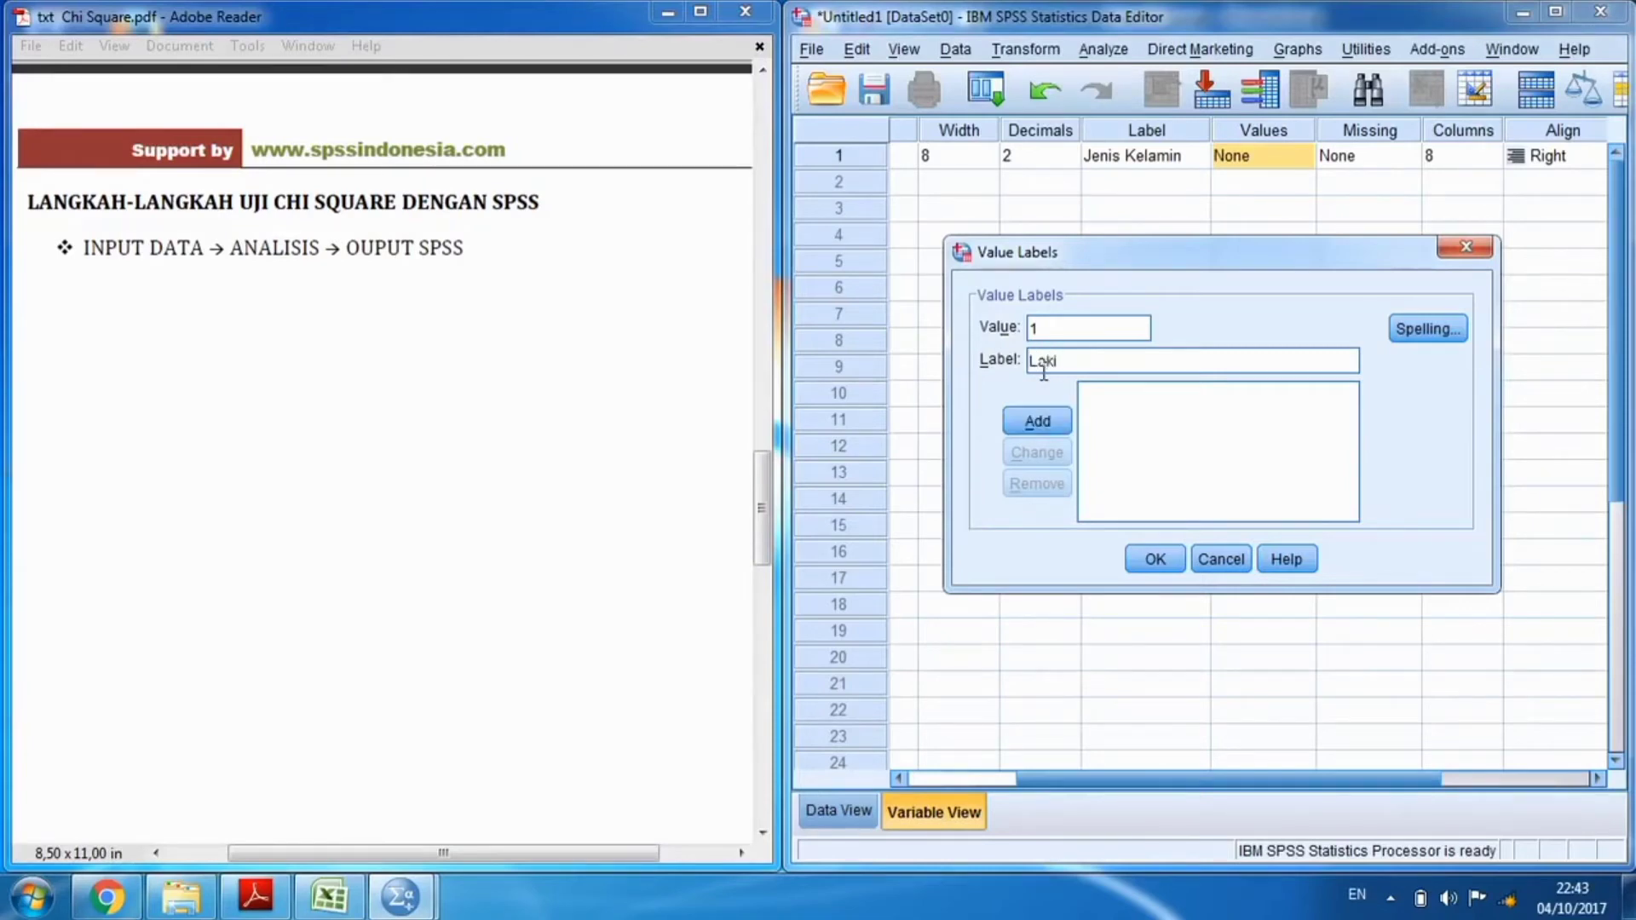
{"action": "type", "text": "-Laki"}
{"action": "left_click", "coordinate": [1038, 423]}
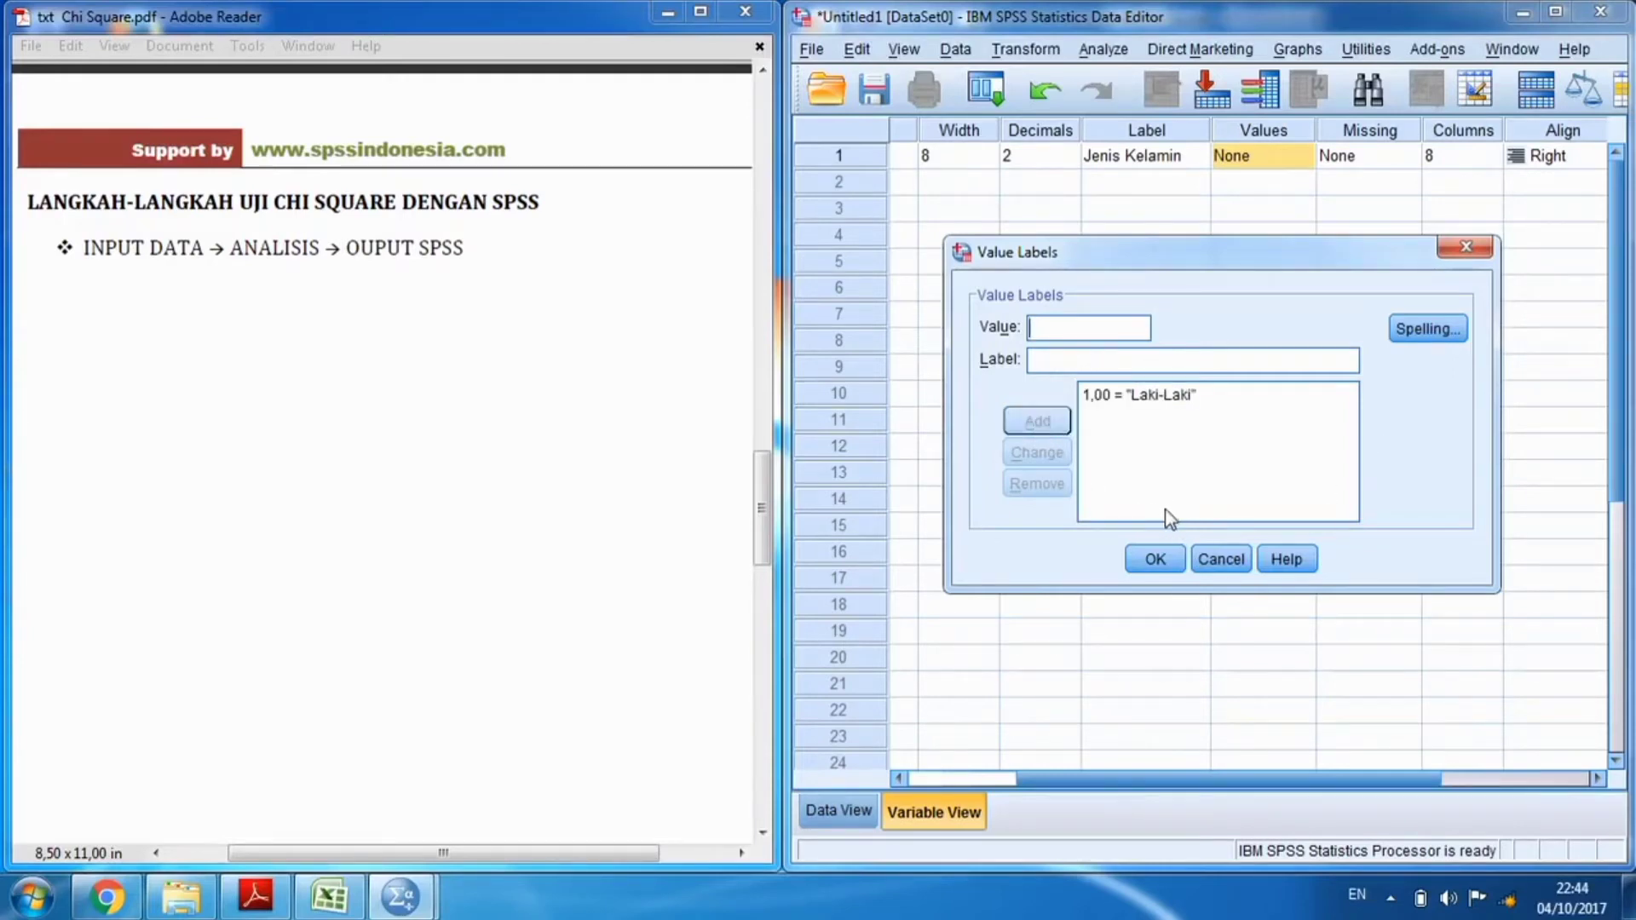
Add the value label 2 = Perempuan to the JK variable and accept its value labels.
{"action": "type", "text": "2"}
{"action": "type", "text": "Peremp"}
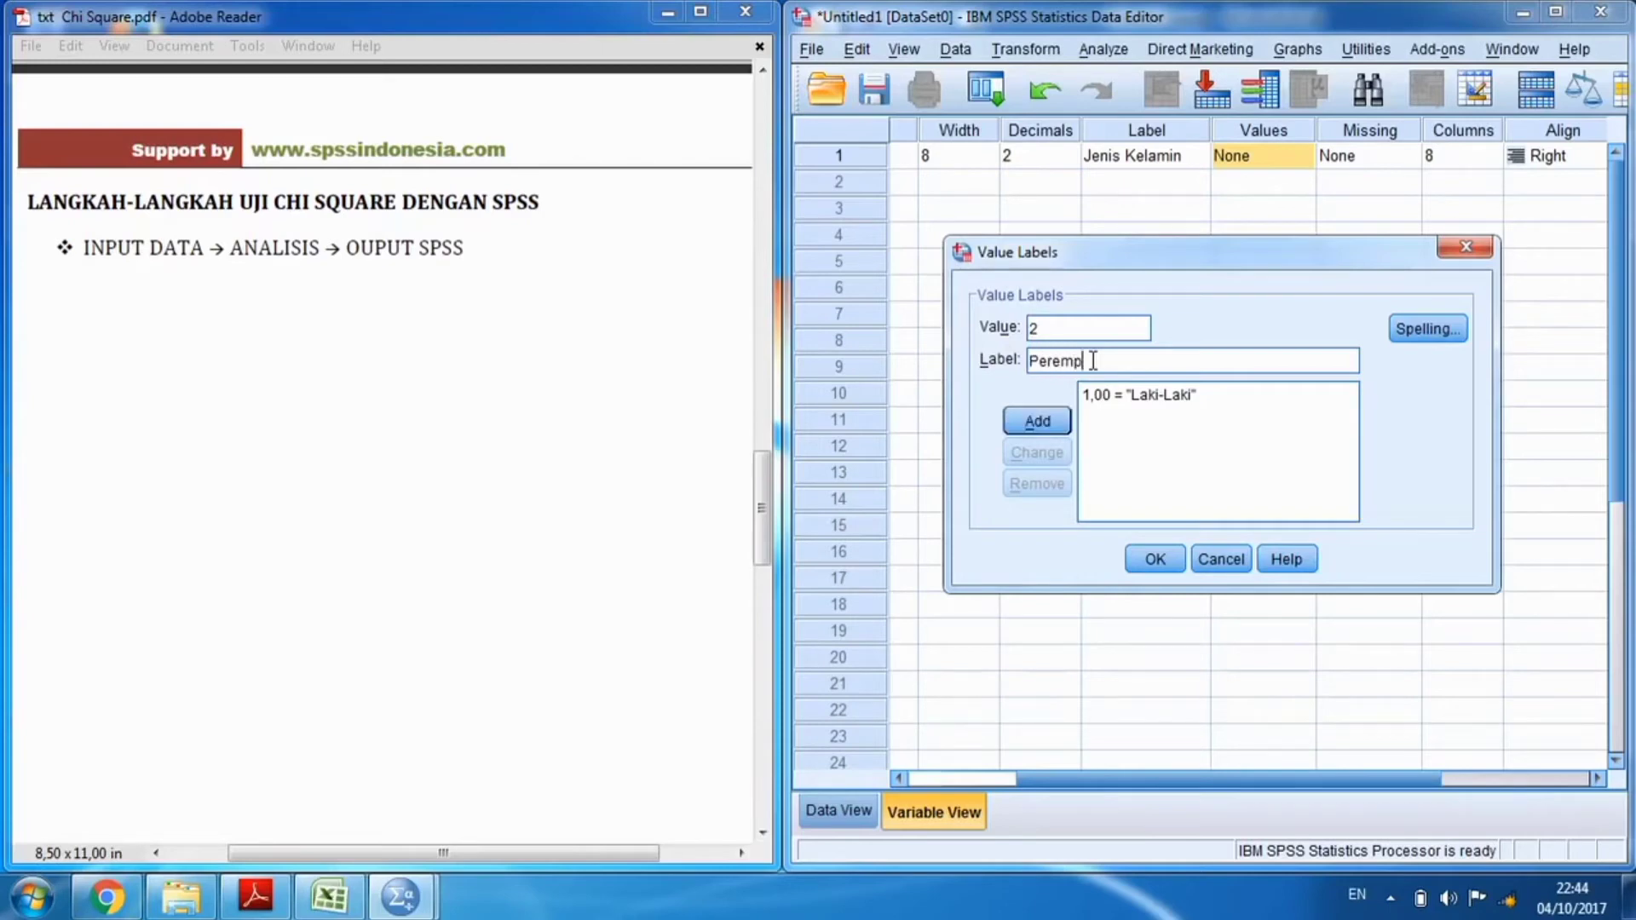
{"action": "type", "text": "uan"}
{"action": "left_click", "coordinate": [1049, 426]}
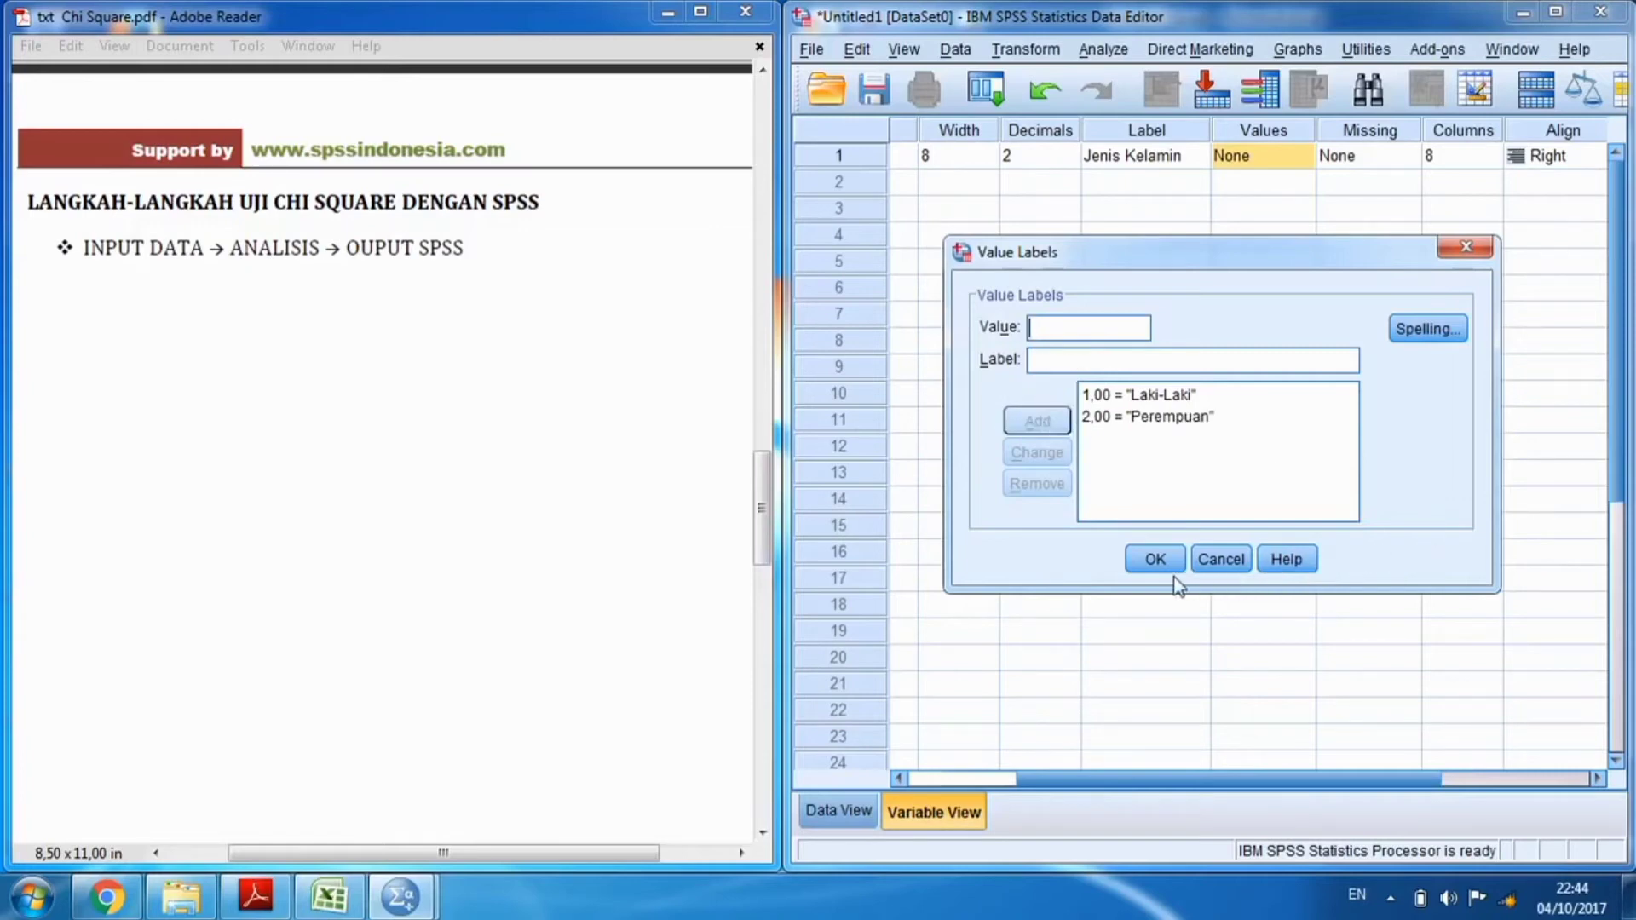
{"action": "left_click", "coordinate": [1155, 559]}
Define the second variable with the name Pendidikan and the label Tingkat Pendidikan, consulting the Excel data sheet.
{"action": "left_click_drag", "start_coordinate": [1220, 782], "coordinate": [980, 781]}
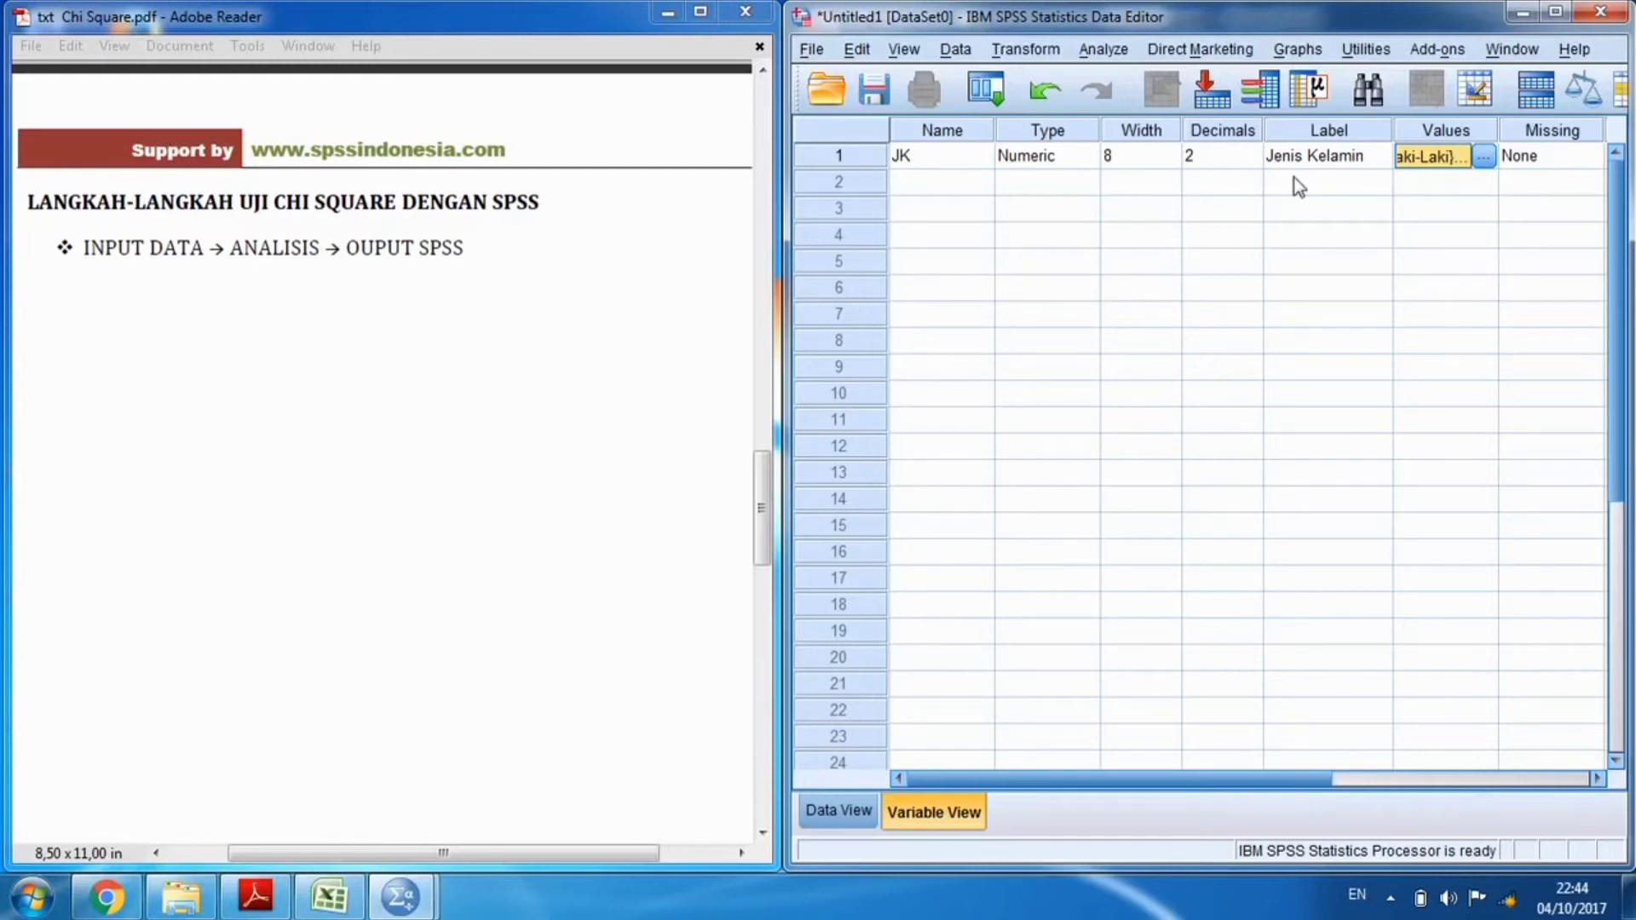
{"action": "left_click", "coordinate": [948, 188]}
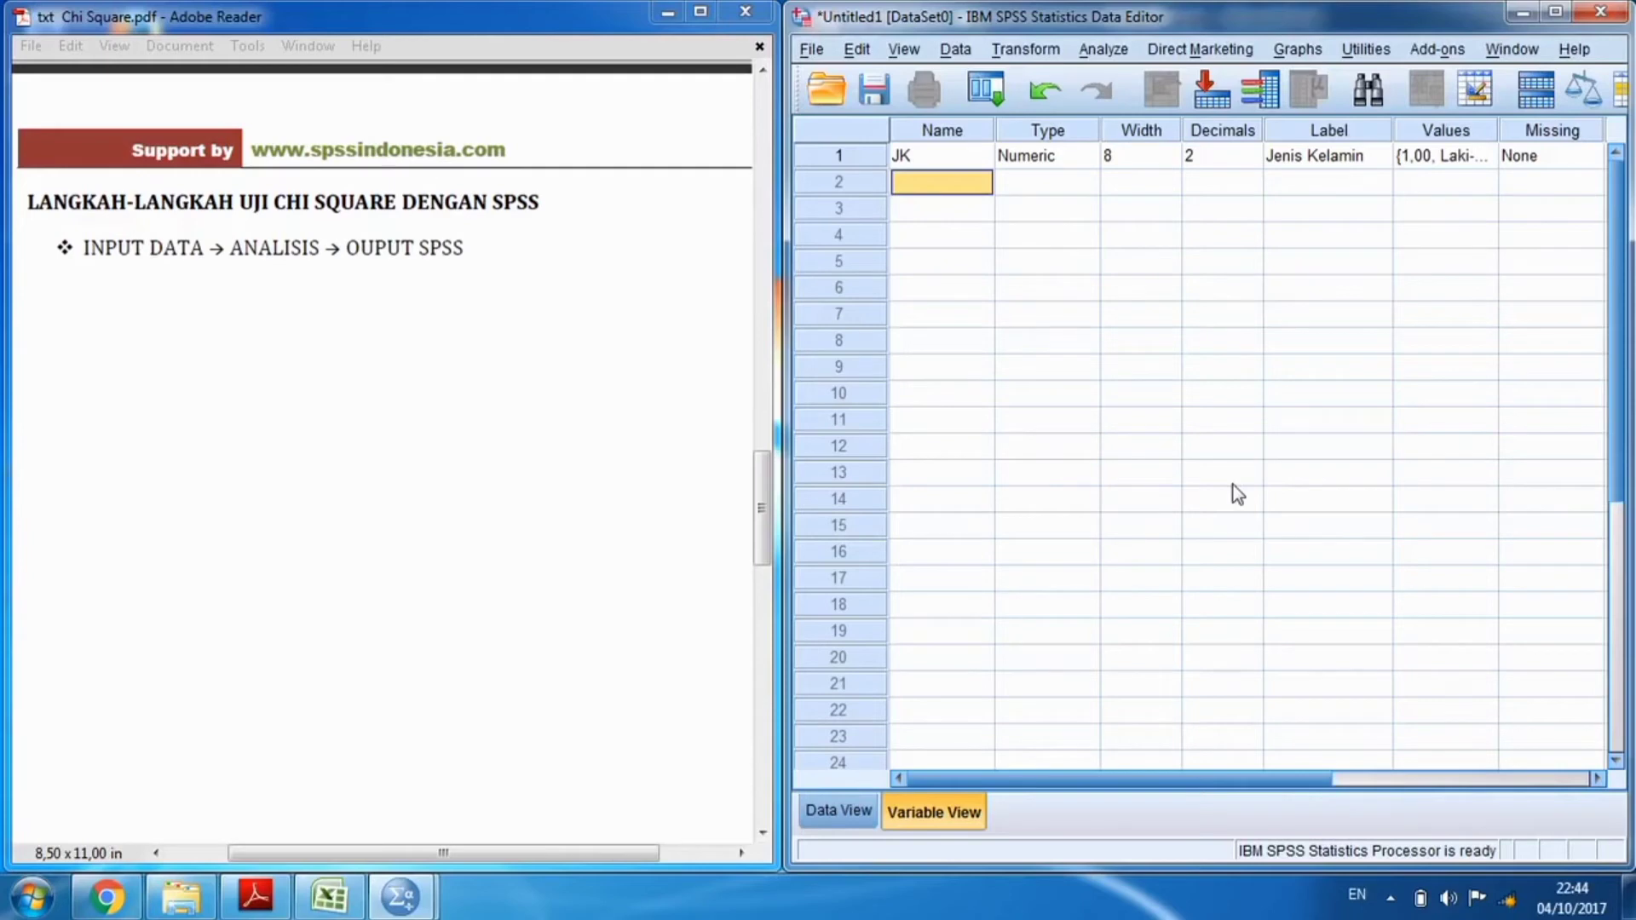
{"action": "left_click", "coordinate": [1523, 12]}
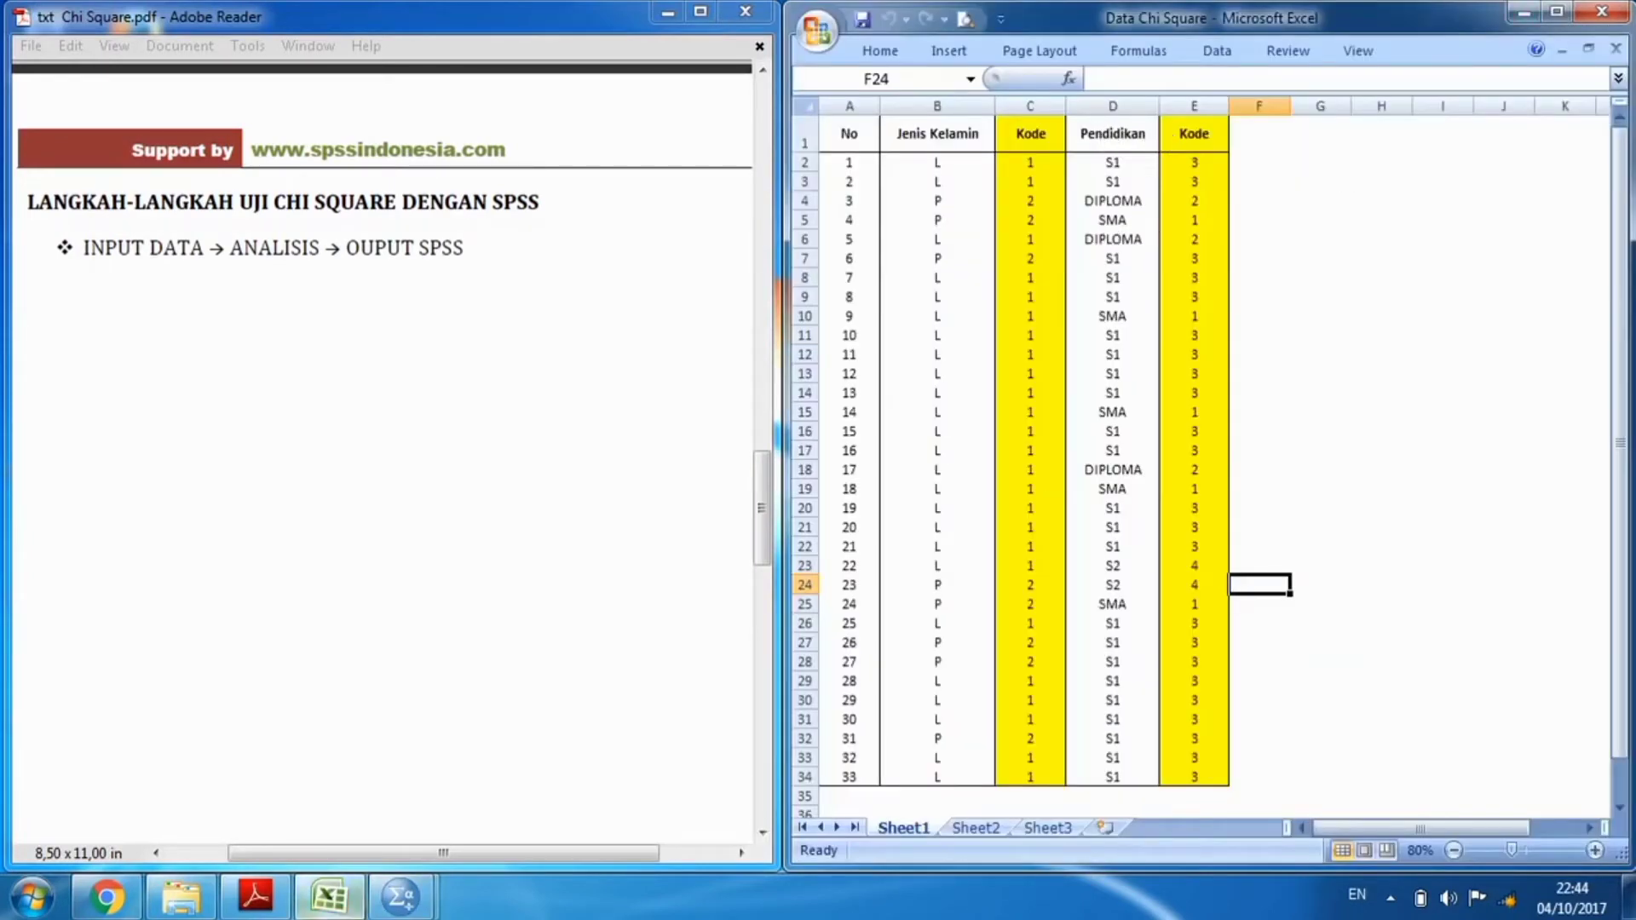
{"action": "left_click", "coordinate": [400, 898]}
{"action": "left_click", "coordinate": [354, 835]}
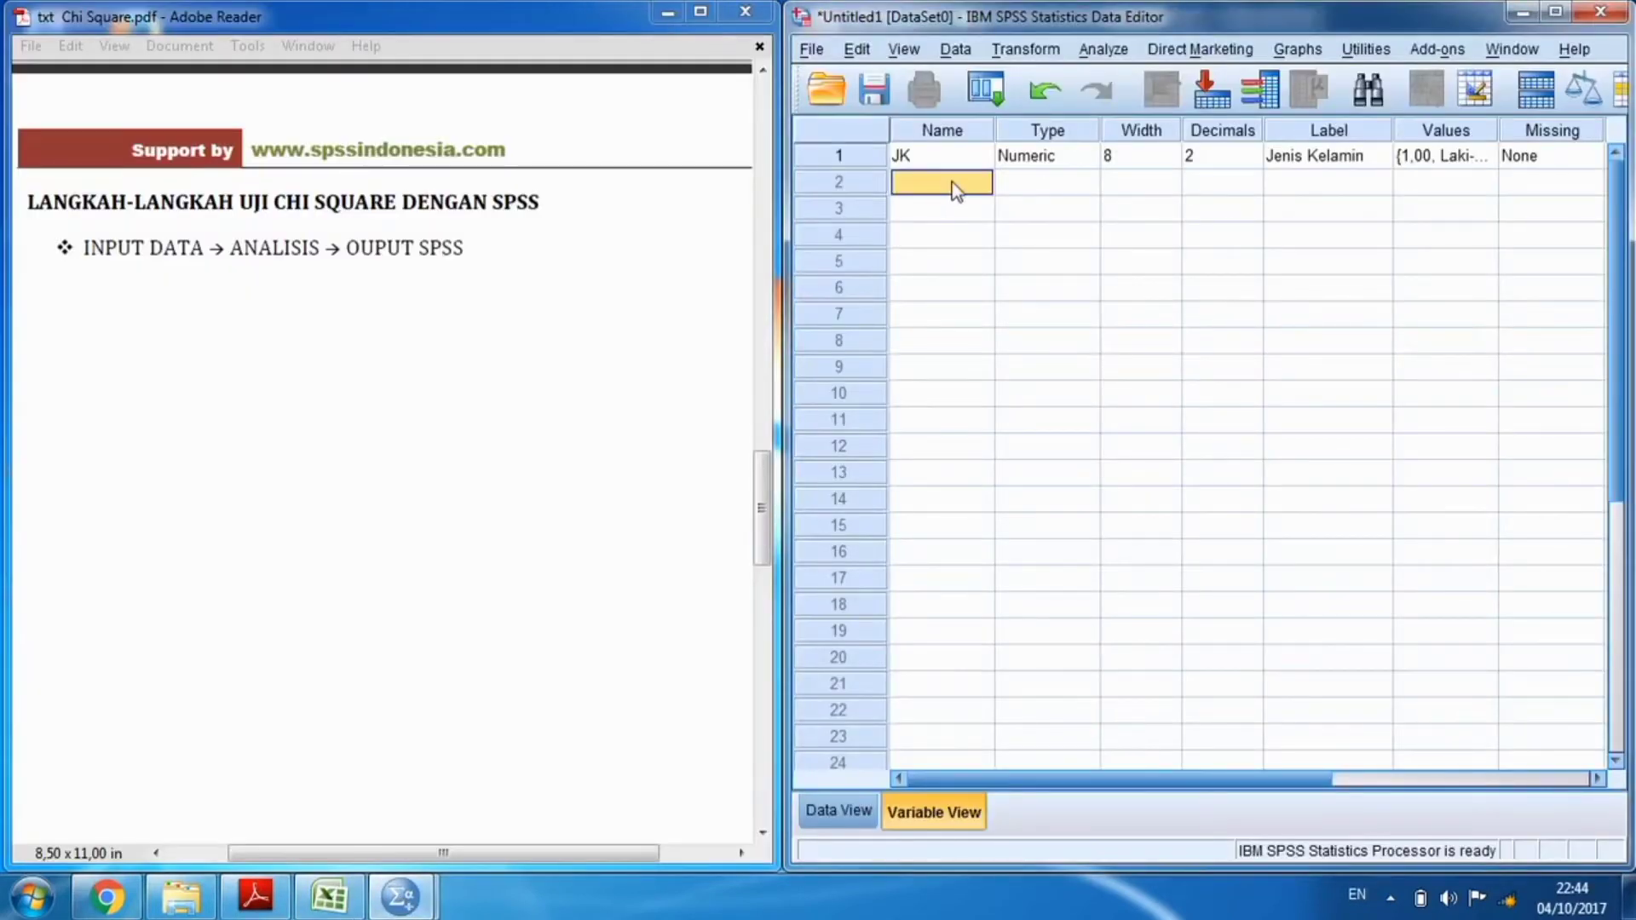
{"action": "type", "text": "Pendidikan"}
{"action": "left_click", "coordinate": [1299, 181]}
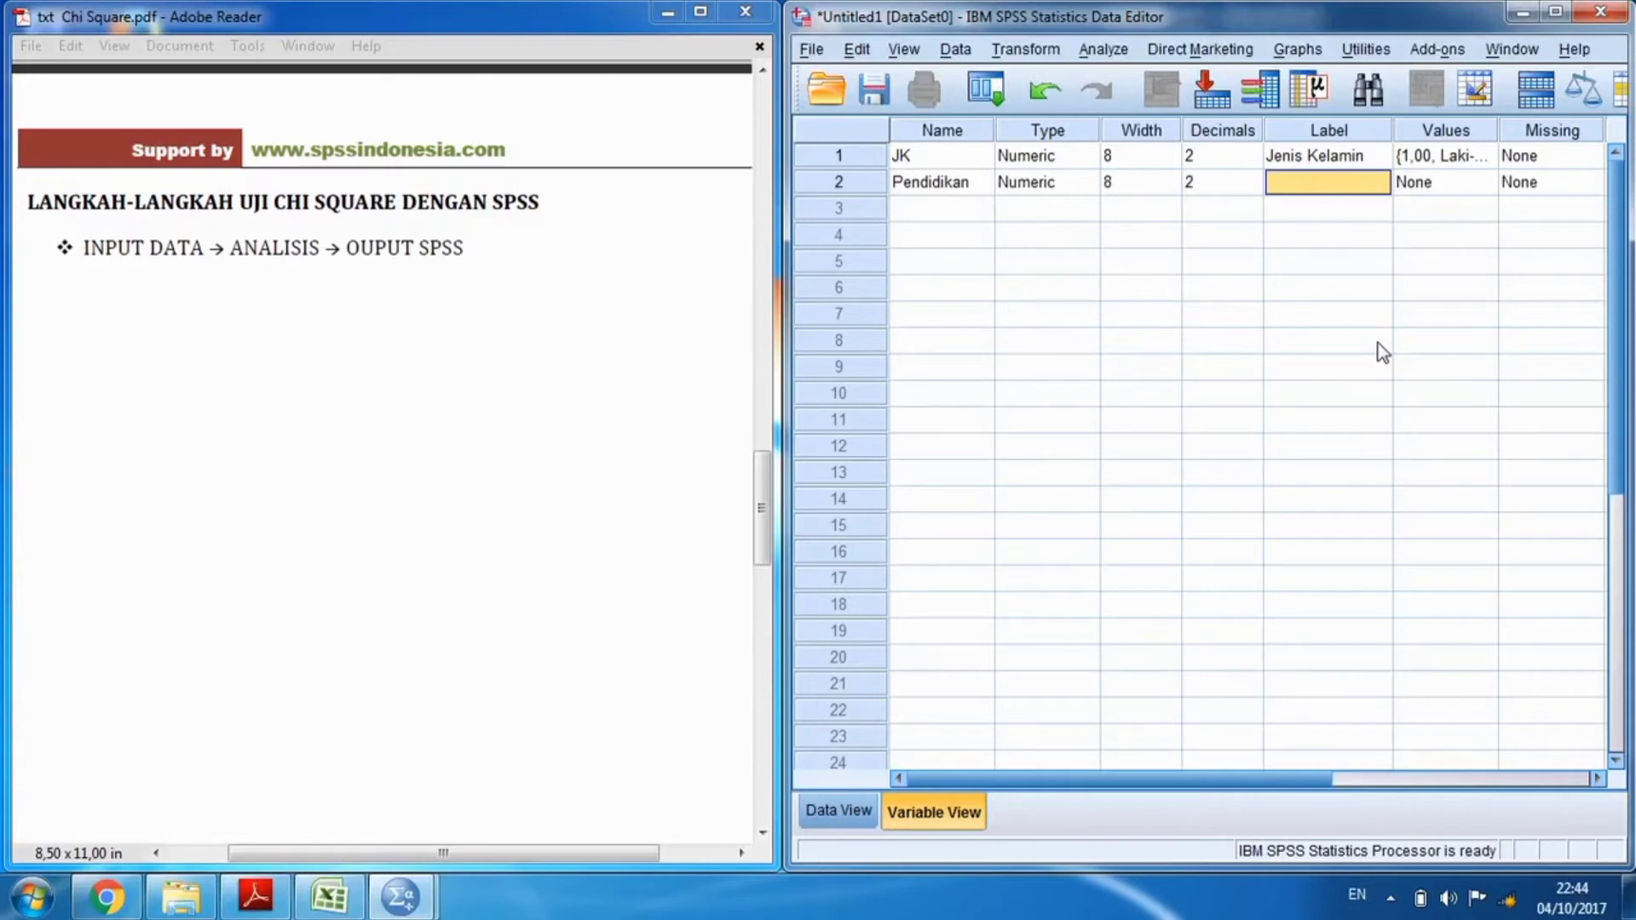
{"action": "type", "text": "Tingk"}
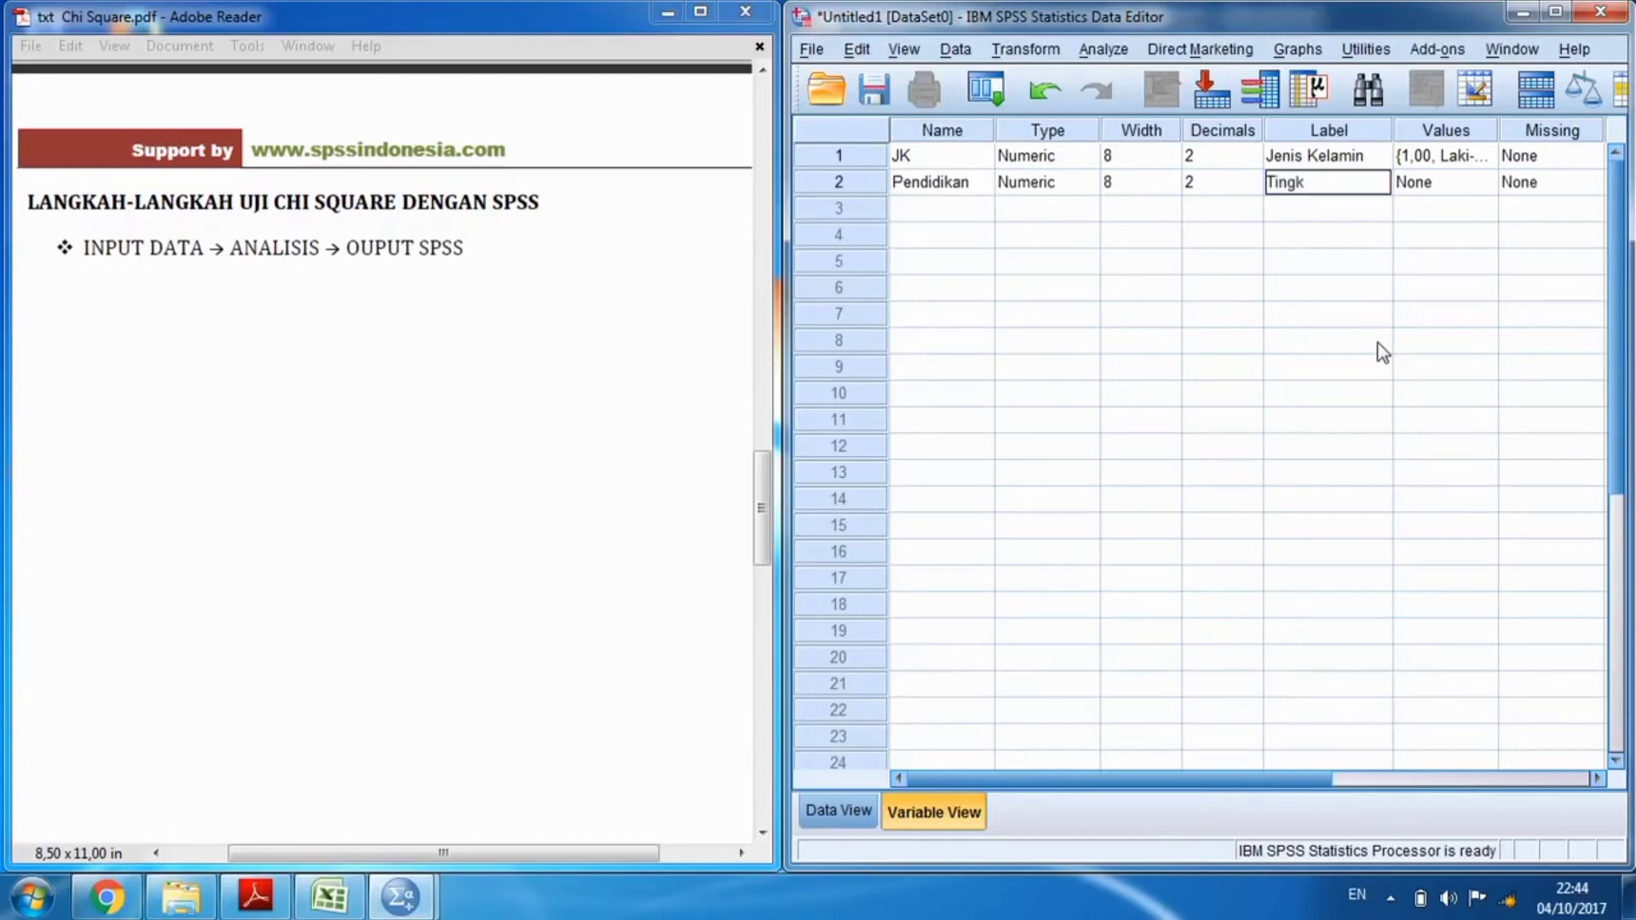
{"action": "type", "text": "at Pendidikan"}
{"action": "left_click", "coordinate": [1226, 316]}
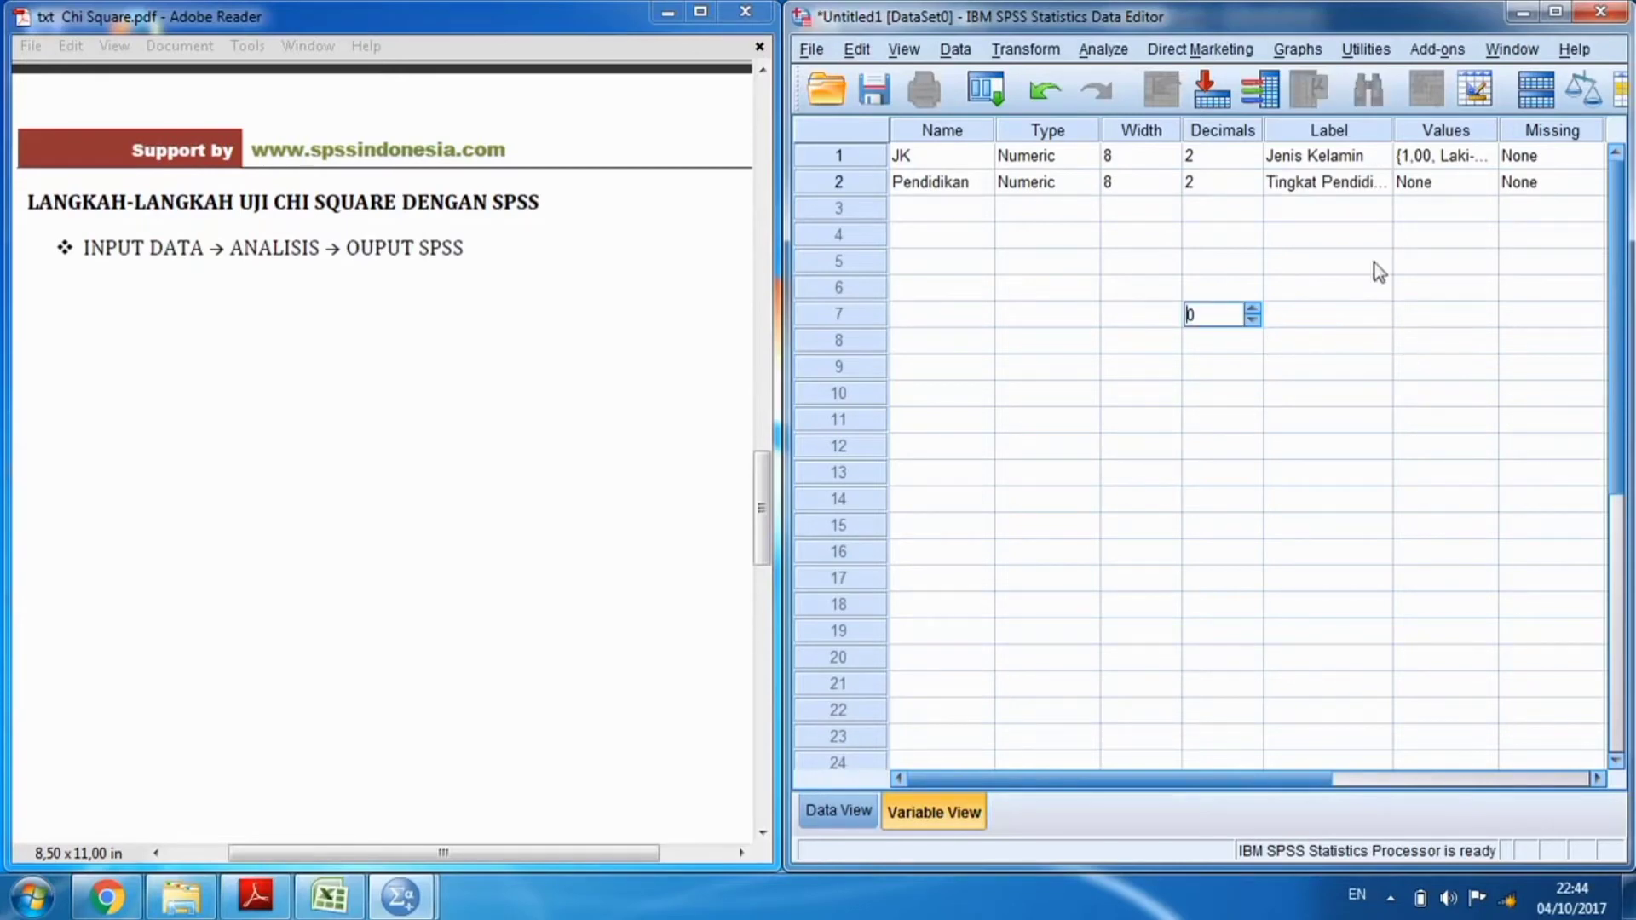
Add the value label 1 = SMA to the Pendidikan variable, checking the education codes in the Excel data sheet.
{"action": "left_click", "coordinate": [1490, 182]}
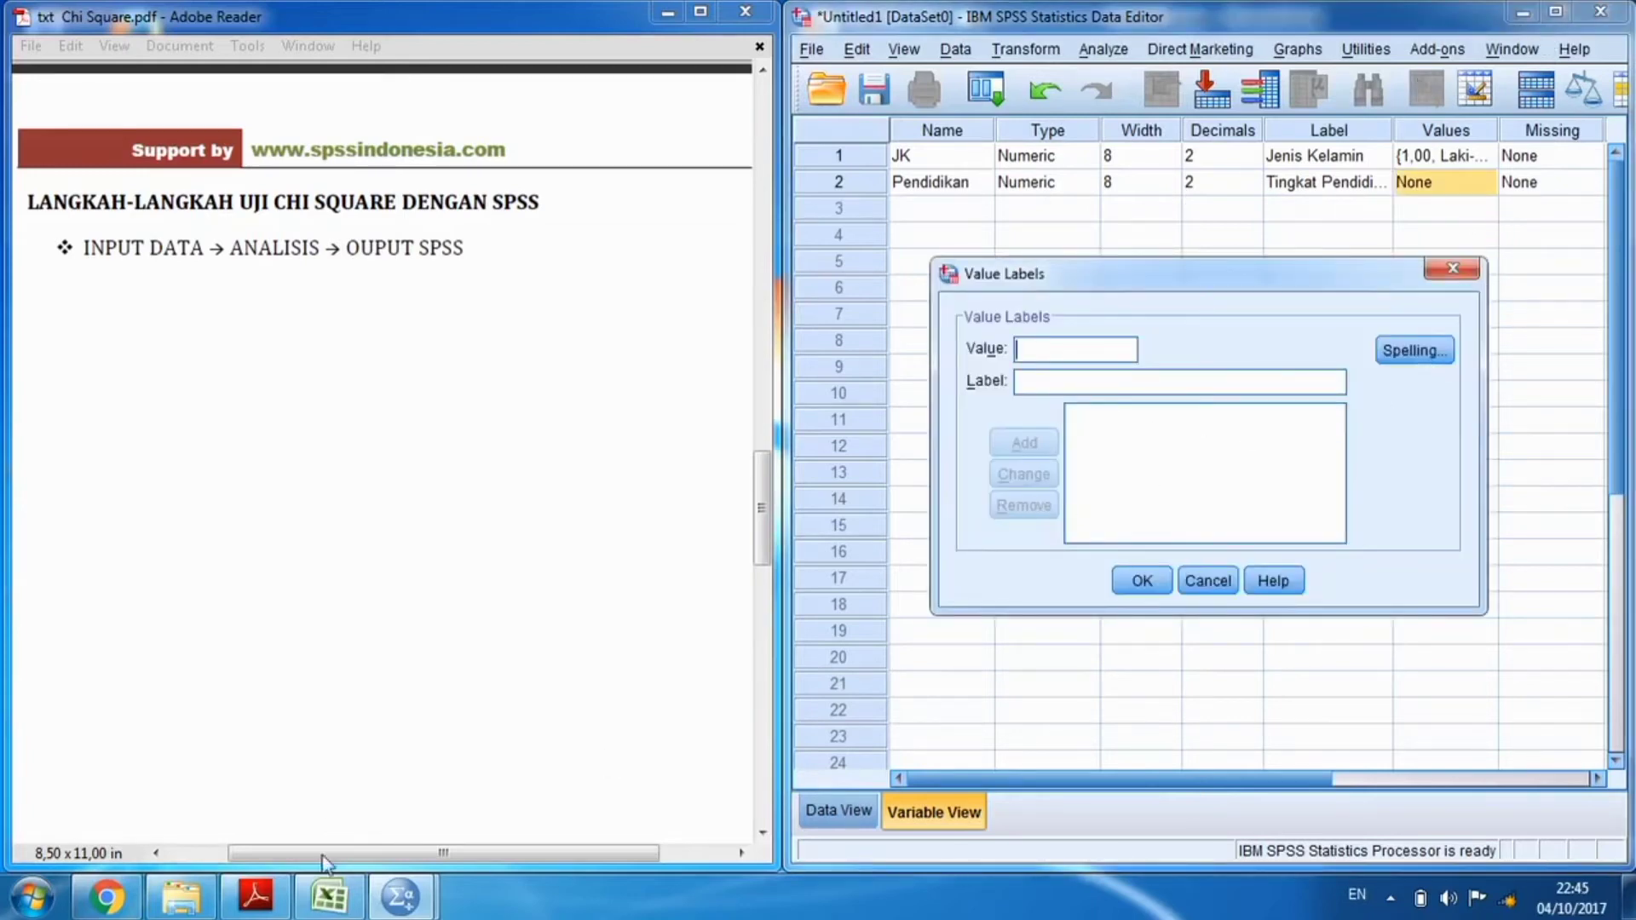
{"action": "left_click", "coordinate": [329, 897]}
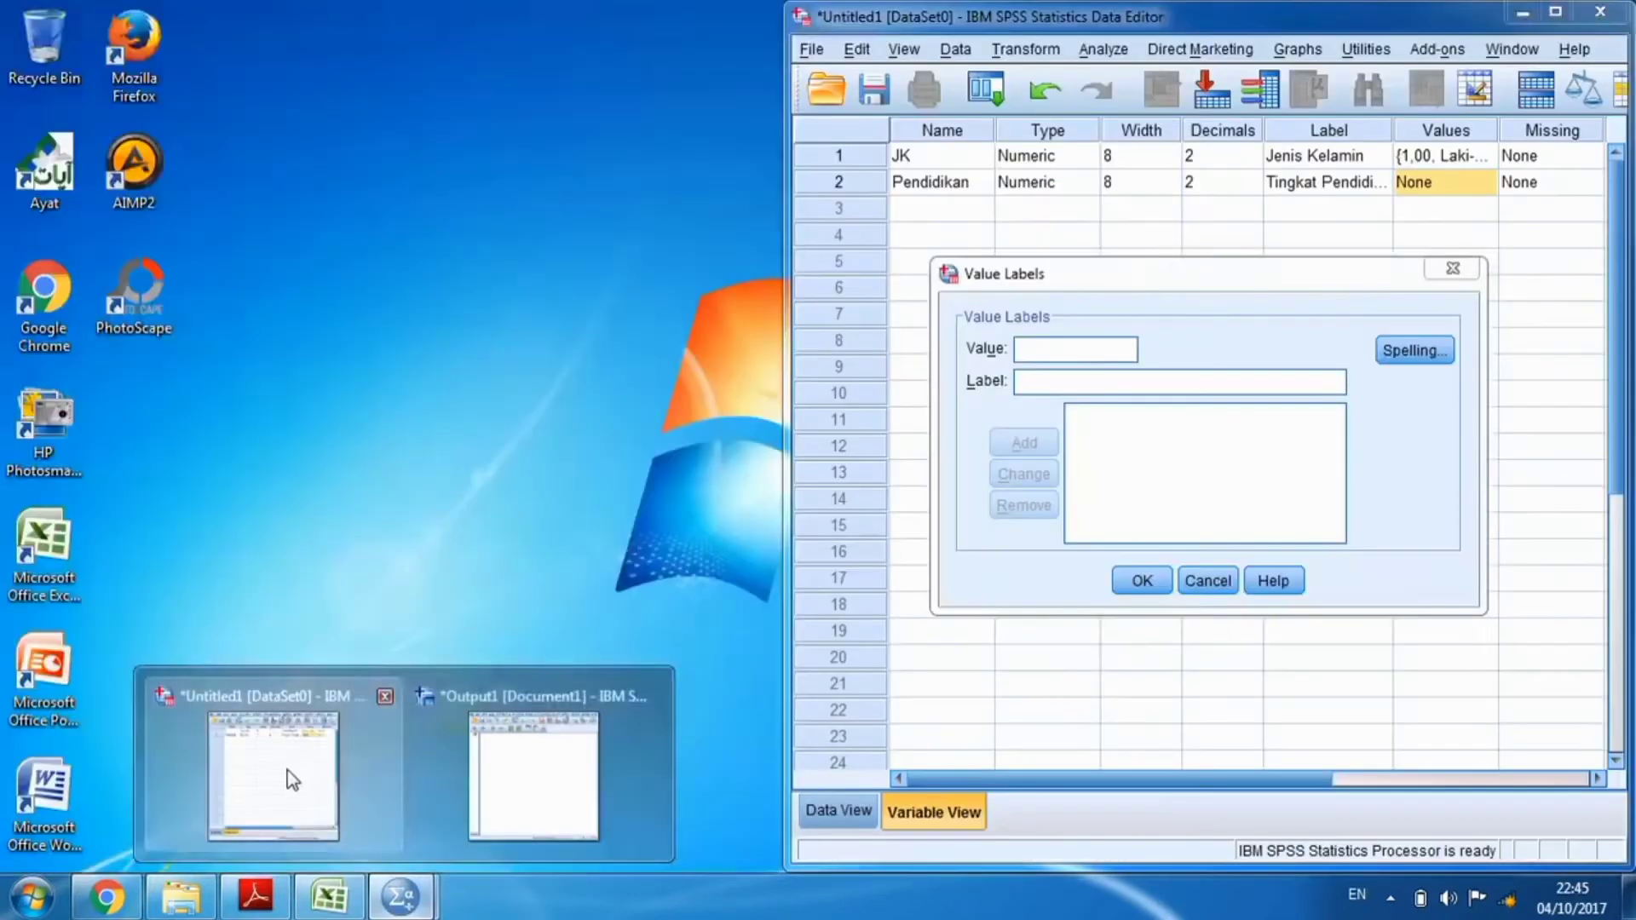
{"action": "left_click", "coordinate": [294, 778]}
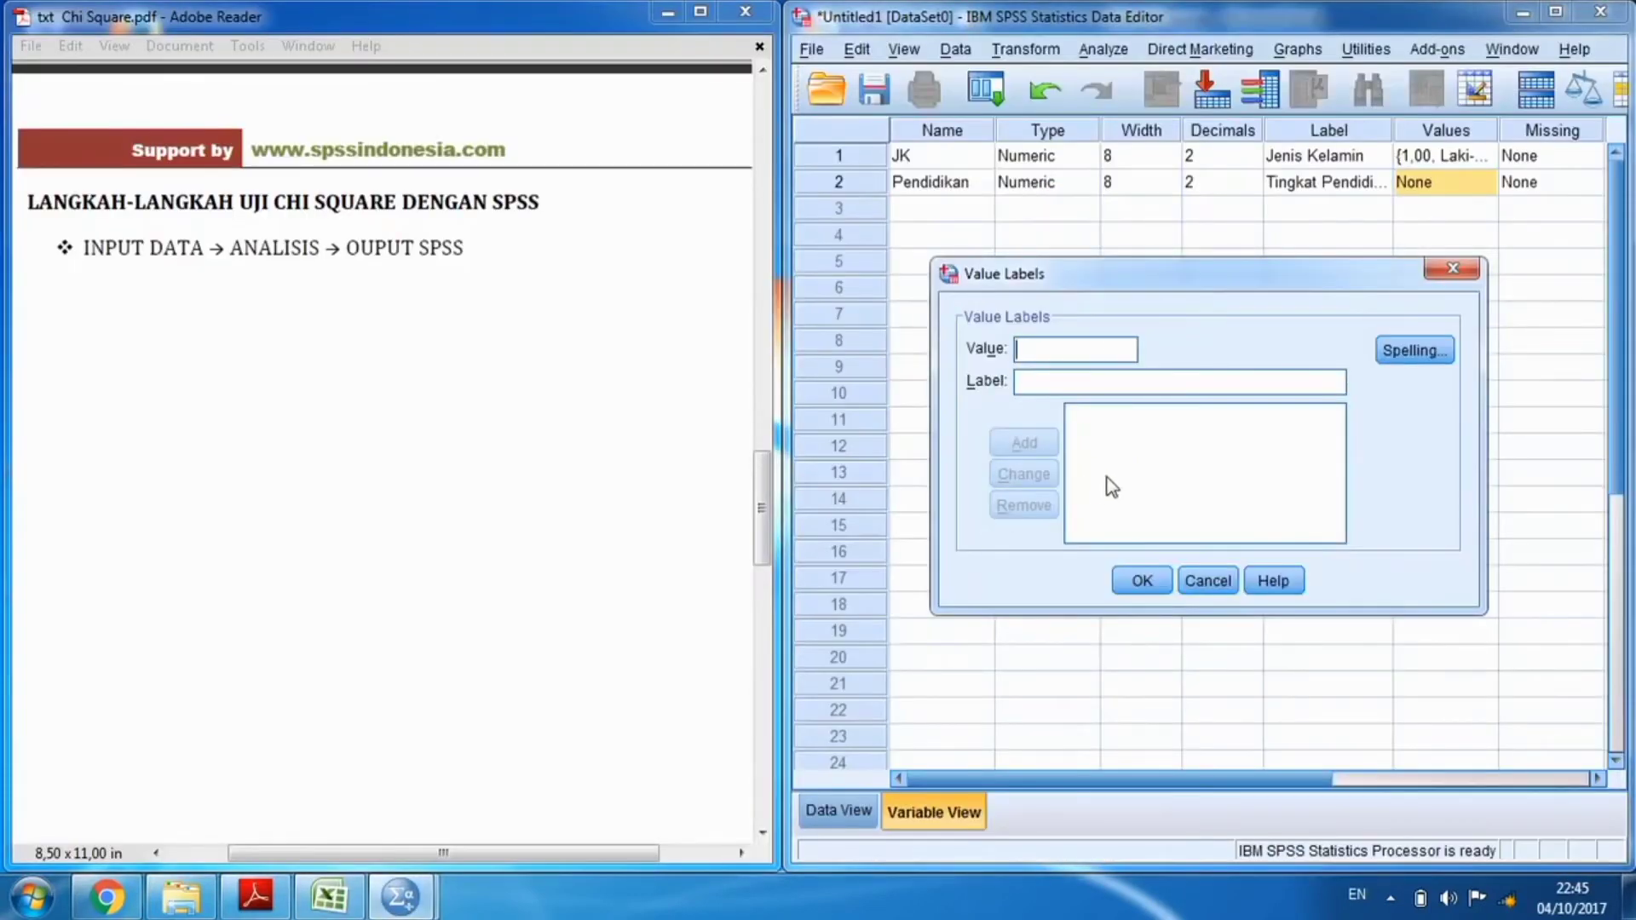
{"action": "type", "text": "1"}
{"action": "type", "text": "SAM"}
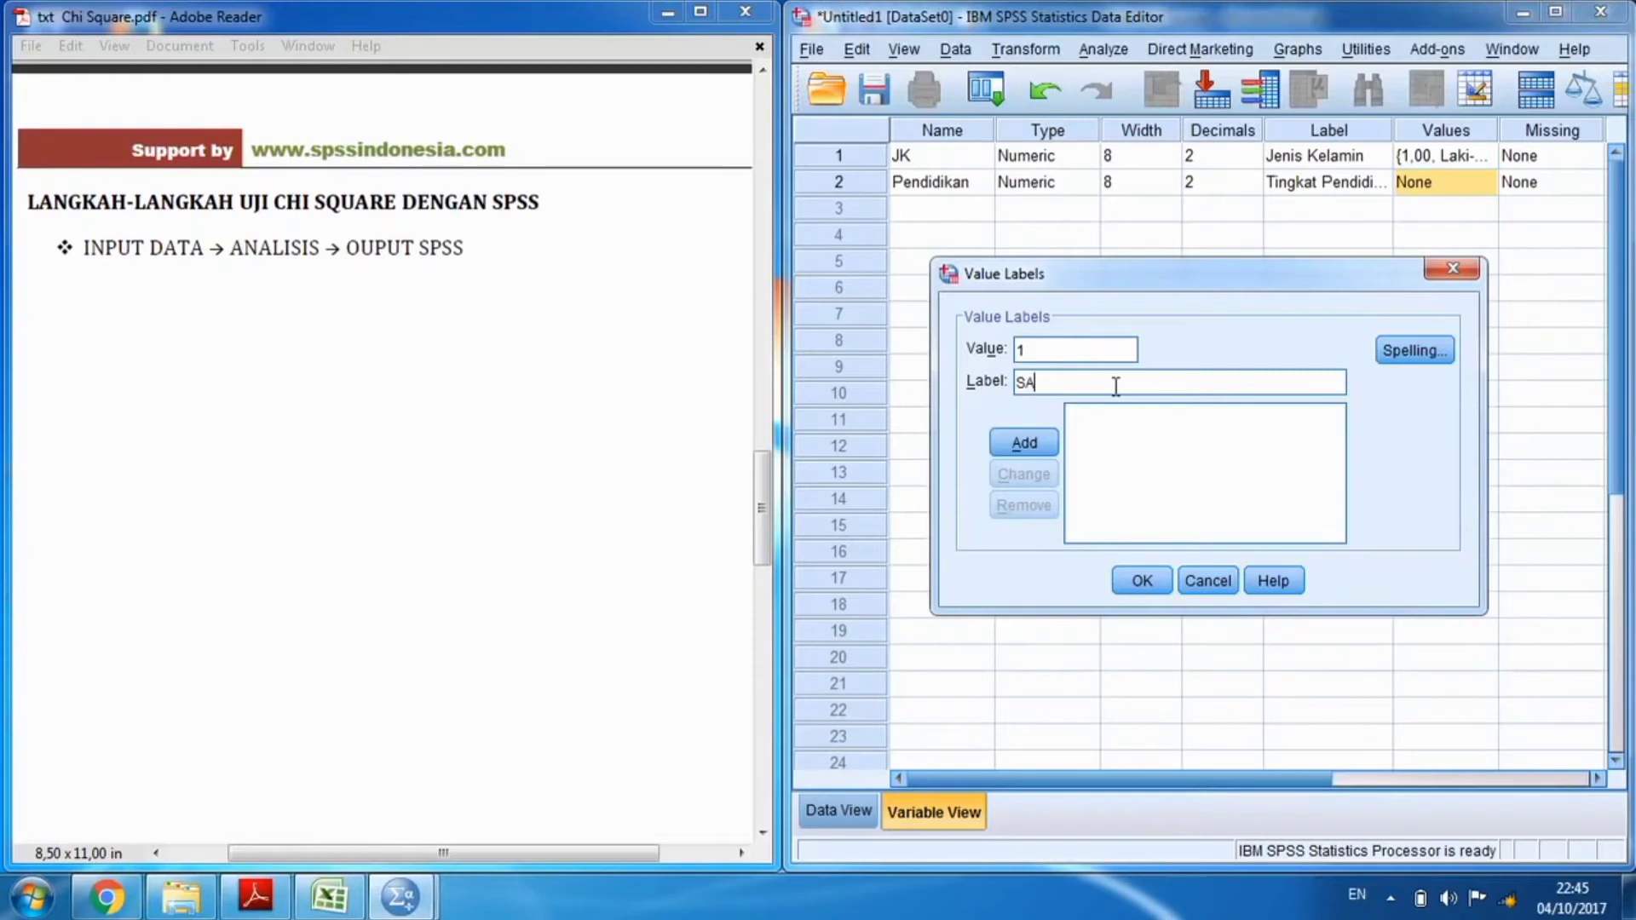
{"action": "key", "text": "BackSpace"}
{"action": "key", "text": "BackSpace"}
{"action": "type", "text": "M"}
{"action": "left_click", "coordinate": [1038, 448]}
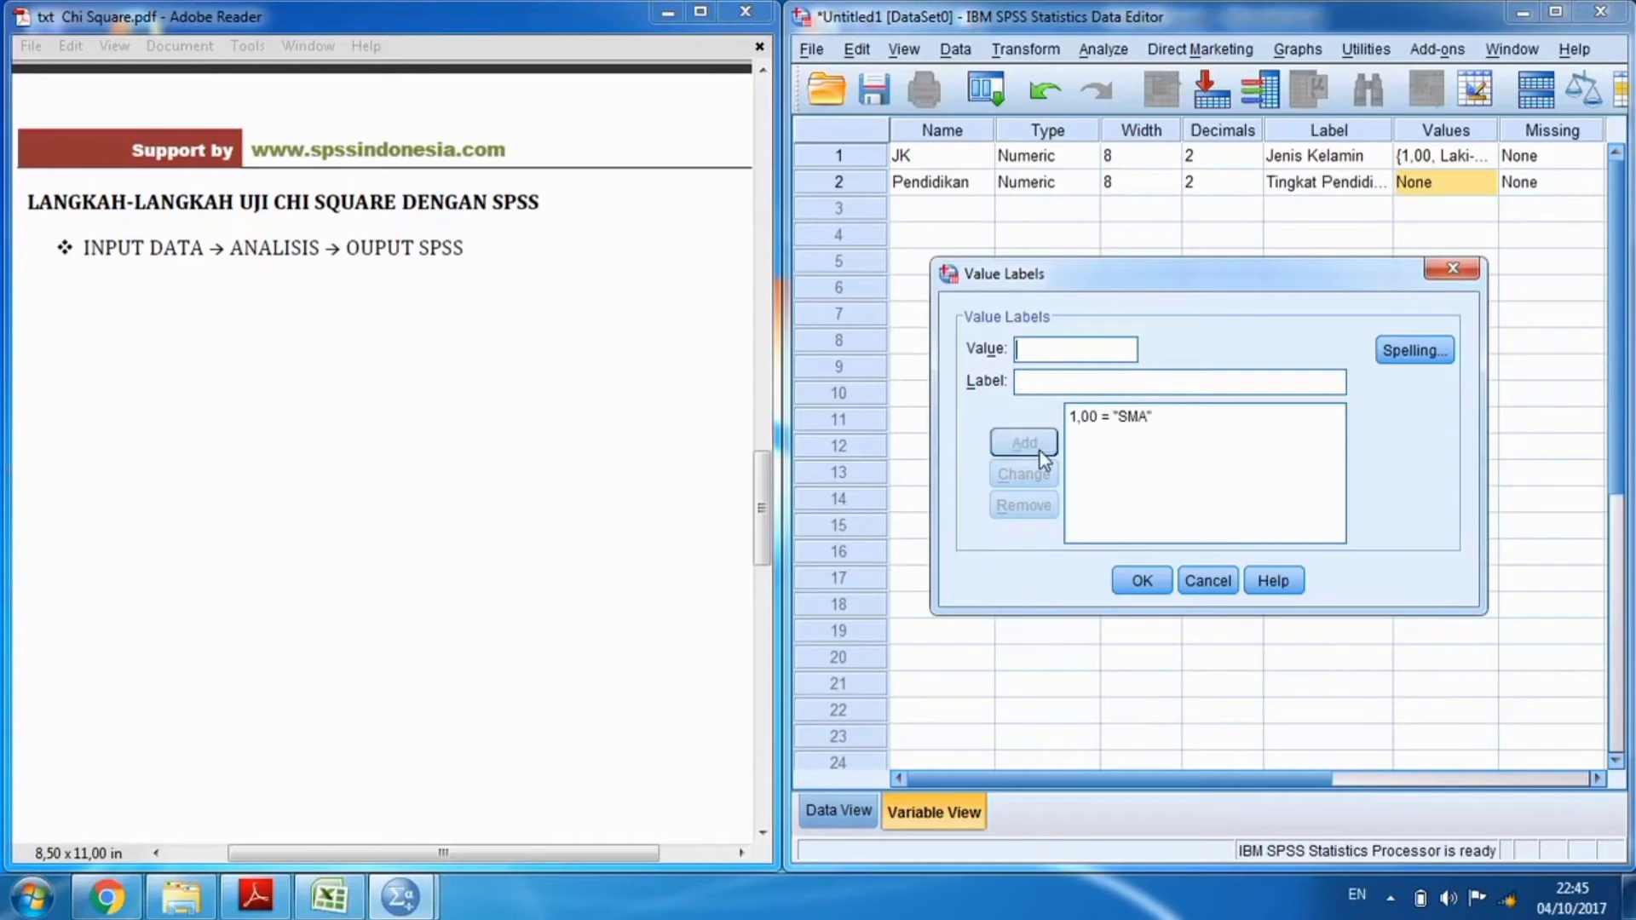
Add the value labels 2 = DIPLOMA and 3 = S1 to the Pendidikan variable.
{"action": "type", "text": "2"}
{"action": "left_click", "coordinate": [1065, 382]}
{"action": "type", "text": "DIPLOMA"}
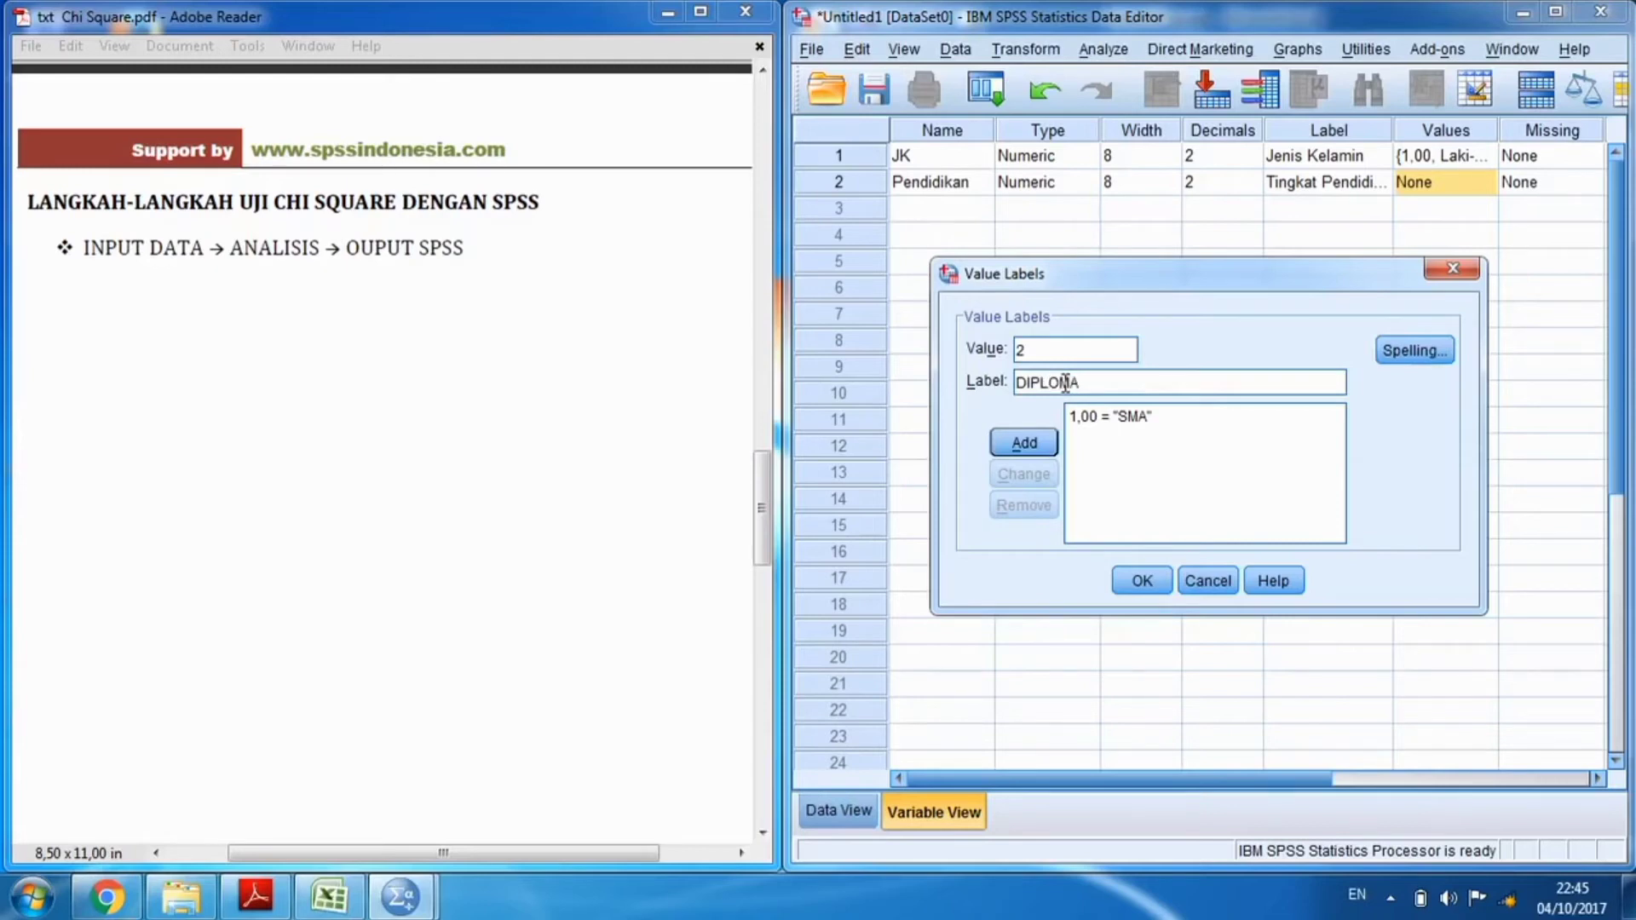
{"action": "left_click", "coordinate": [1033, 445]}
{"action": "type", "text": "3"}
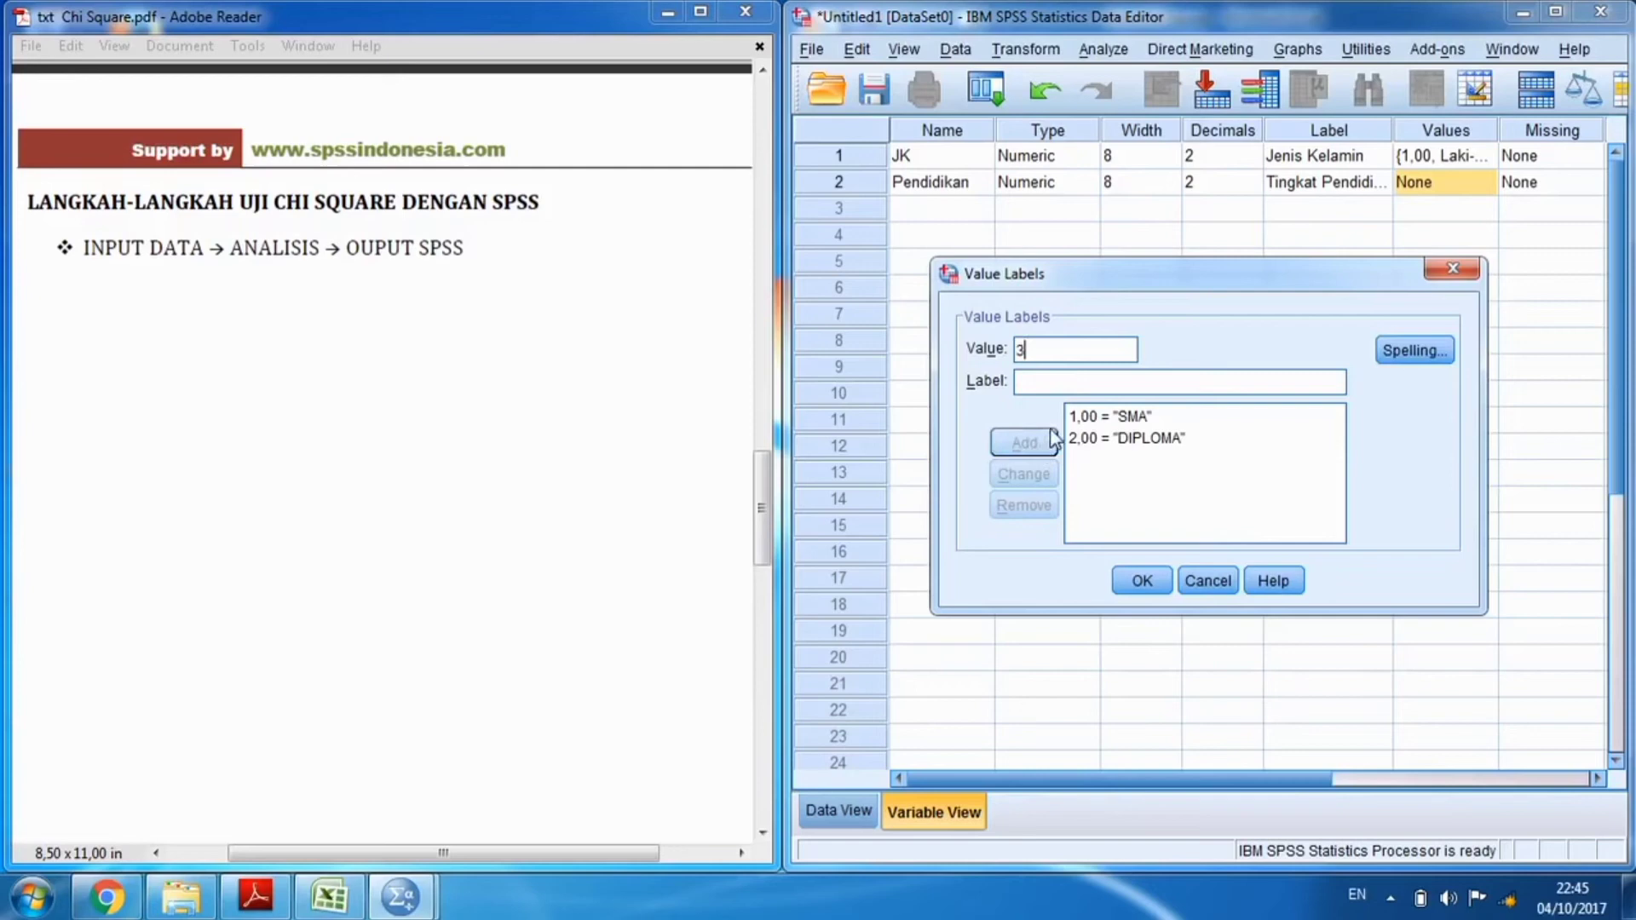
{"action": "left_click", "coordinate": [1071, 382]}
{"action": "type", "text": "S1"}
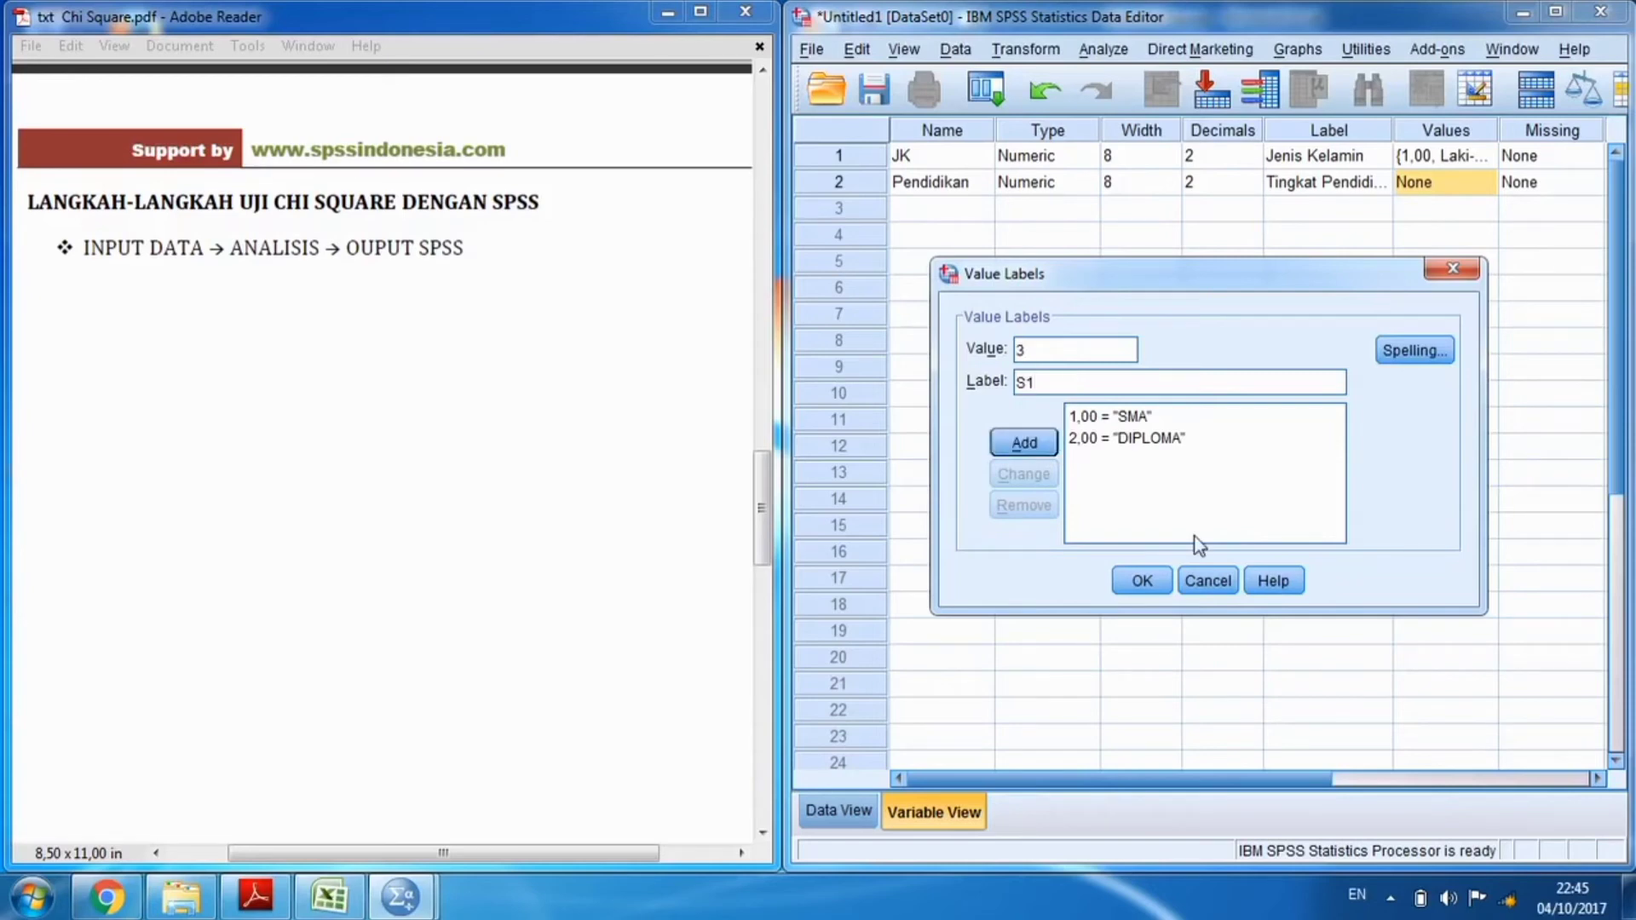
{"action": "left_click", "coordinate": [1025, 445]}
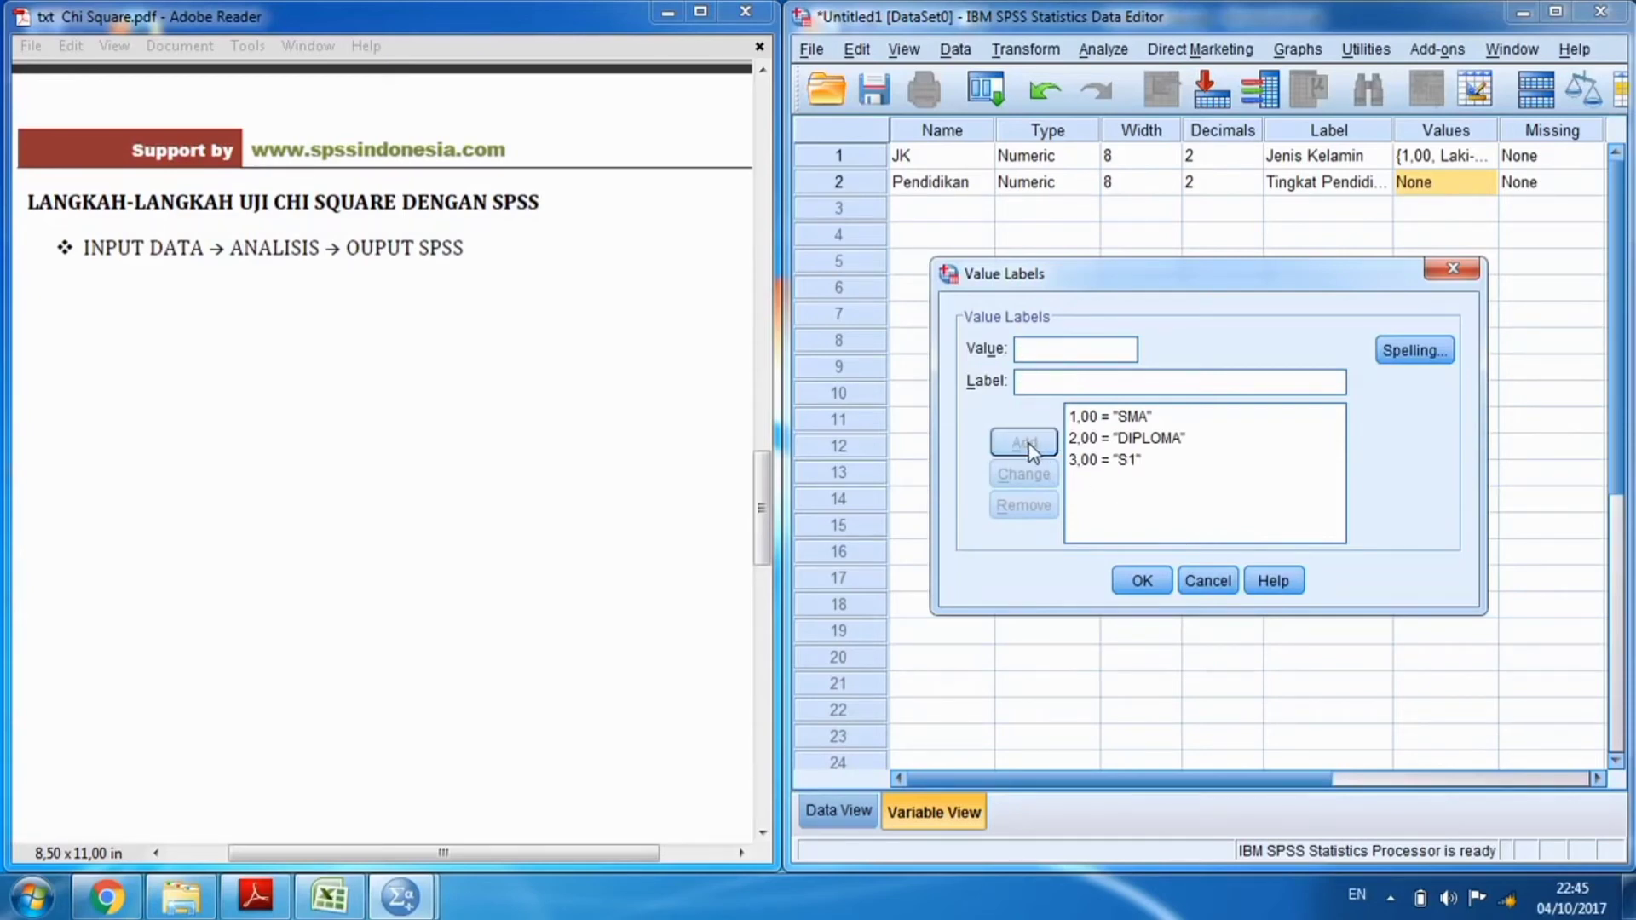
Add the value label 4 = S2 to the Pendidikan variable and accept its value labels.
{"action": "left_click", "coordinate": [1112, 384]}
{"action": "type", "text": "S2"}
{"action": "left_click", "coordinate": [1025, 442]}
{"action": "left_click", "coordinate": [1148, 585]}
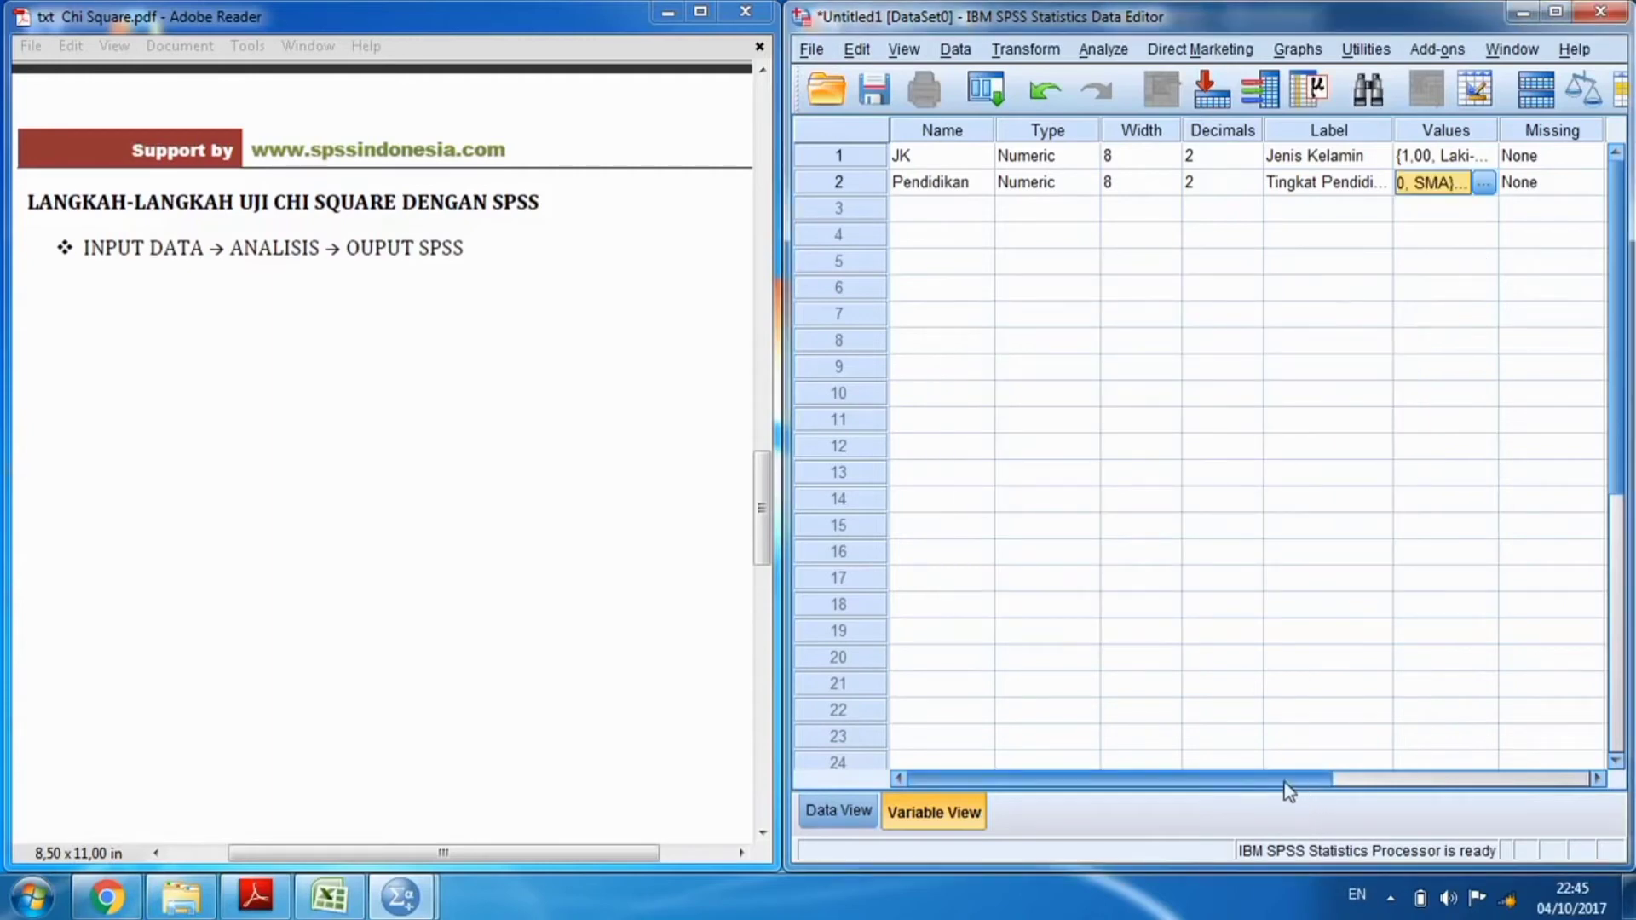
{"action": "mouse_move", "coordinate": [1242, 782]}
{"action": "left_mouse_down"}
{"action": "mouse_move", "coordinate": [1460, 767]}
{"action": "mouse_move", "coordinate": [1228, 786]}
{"action": "left_mouse_up"}
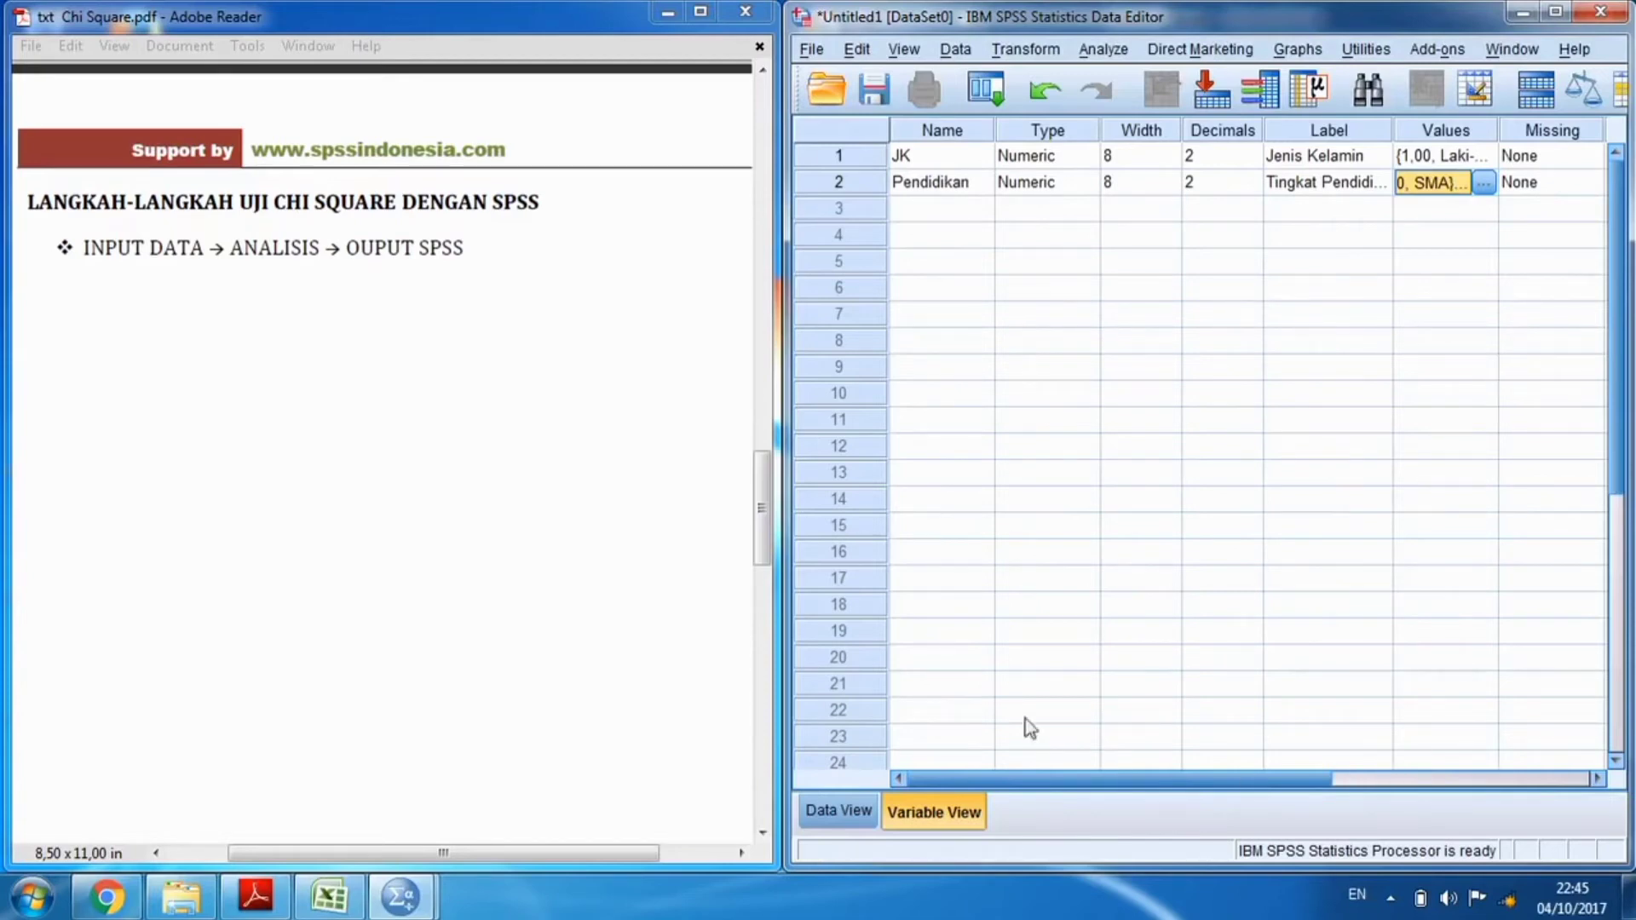
Show the SPSS data grid, then copy the gender codes in C2:C34 of the Excel data sheet.
{"action": "left_click", "coordinate": [842, 811]}
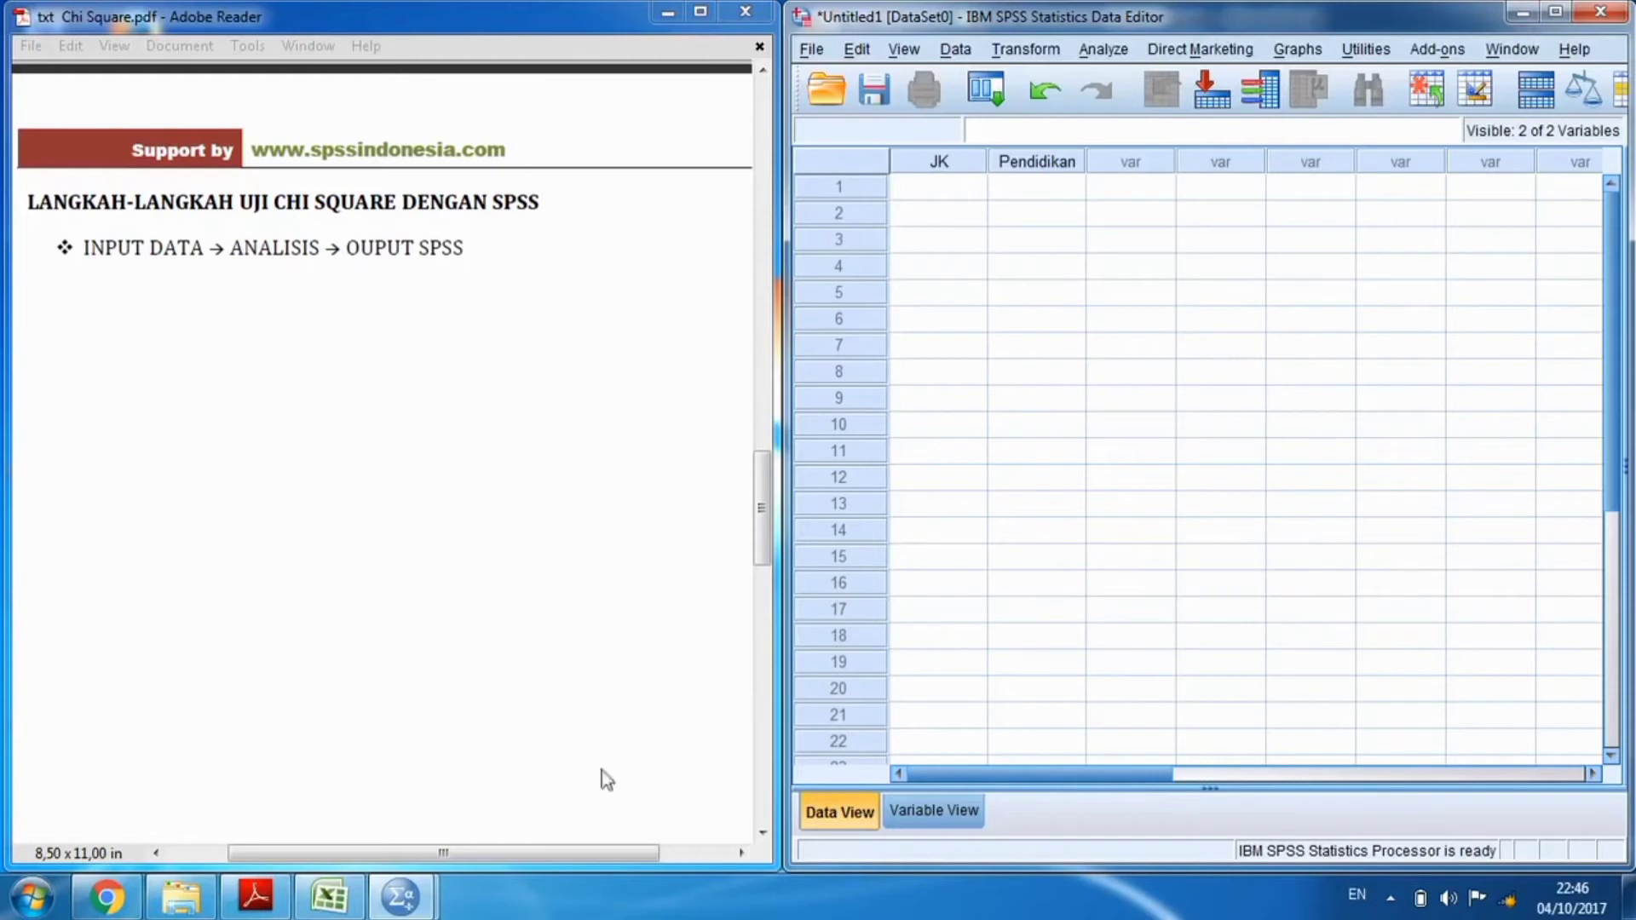
{"action": "left_click", "coordinate": [331, 897]}
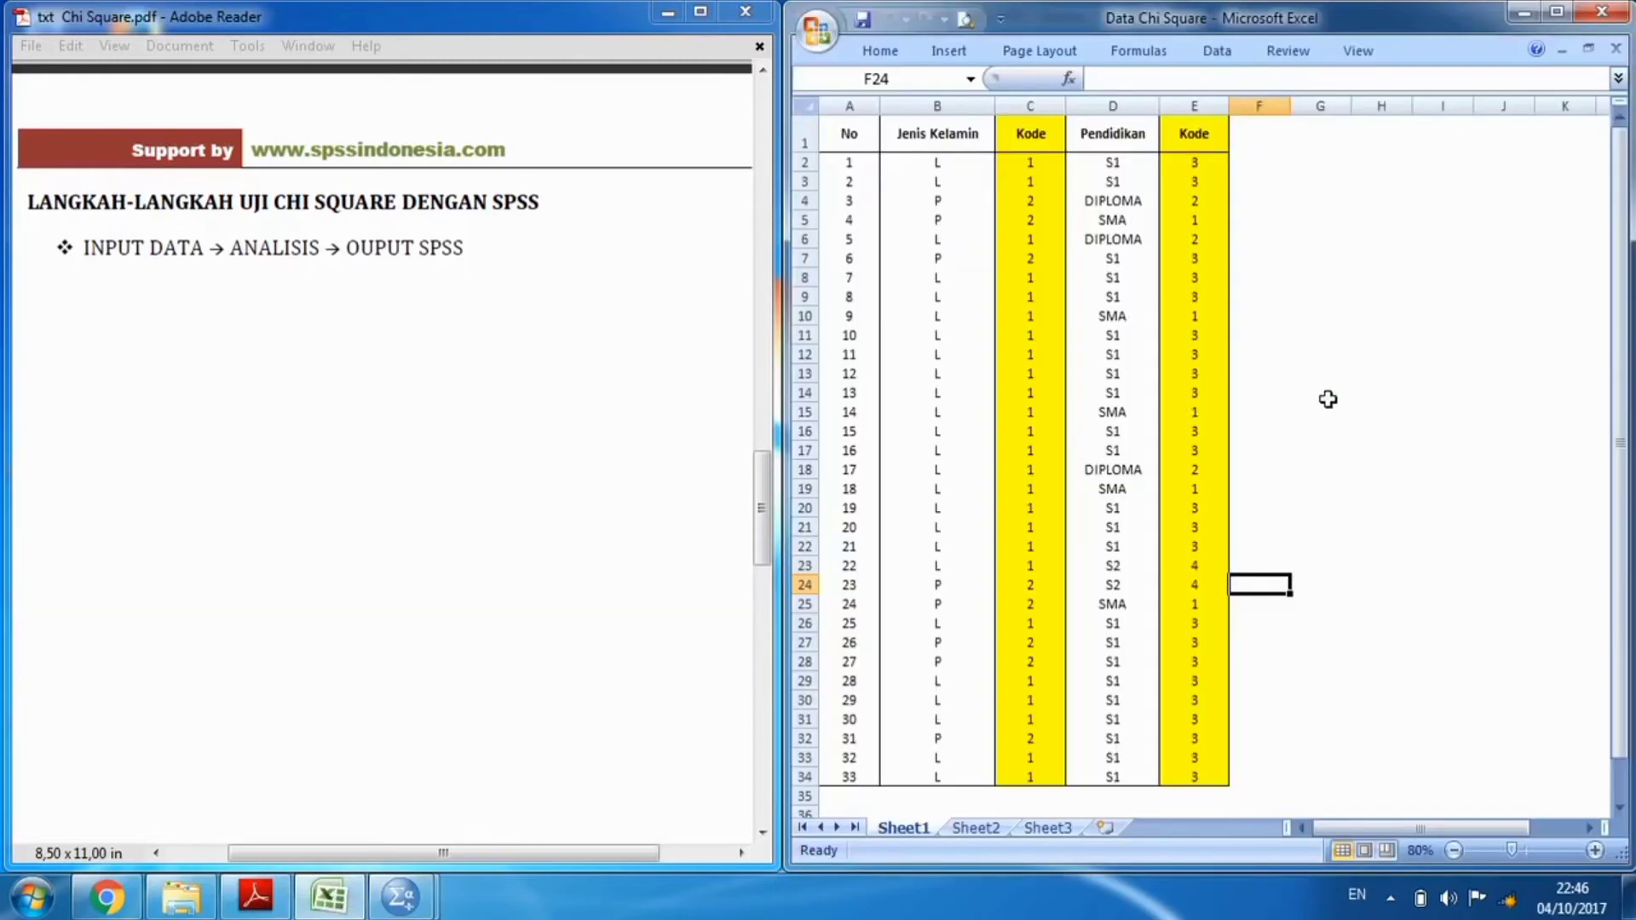
{"action": "left_click", "coordinate": [1038, 165]}
{"action": "left_click_drag", "start_coordinate": [1038, 176], "coordinate": [1030, 771]}
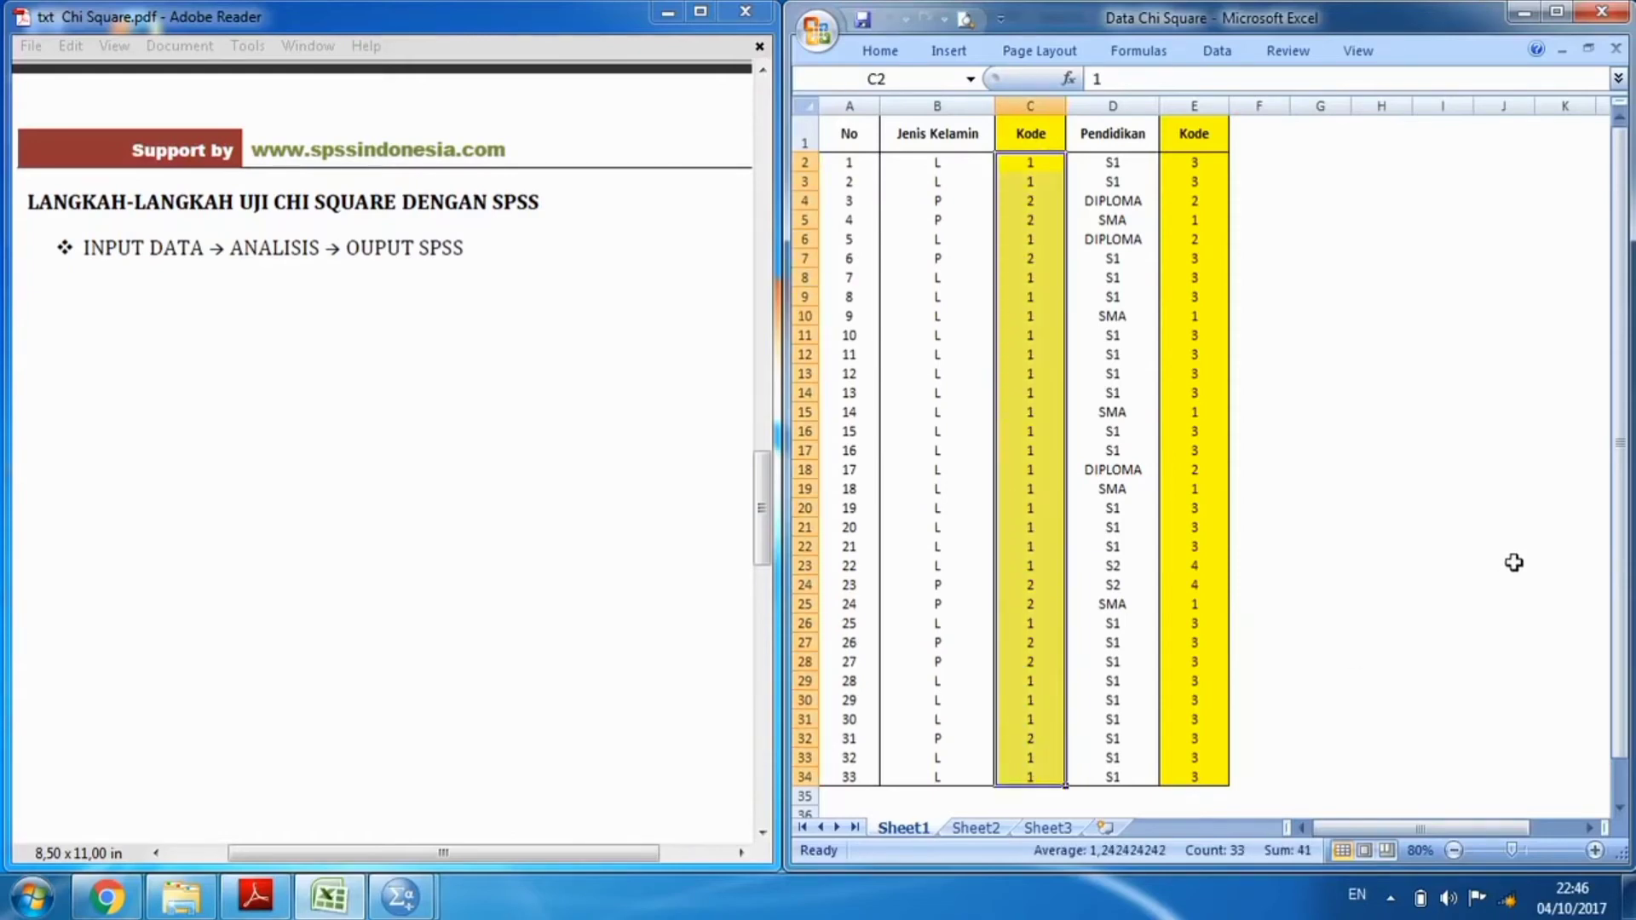
{"action": "right_click", "coordinate": [1027, 358]}
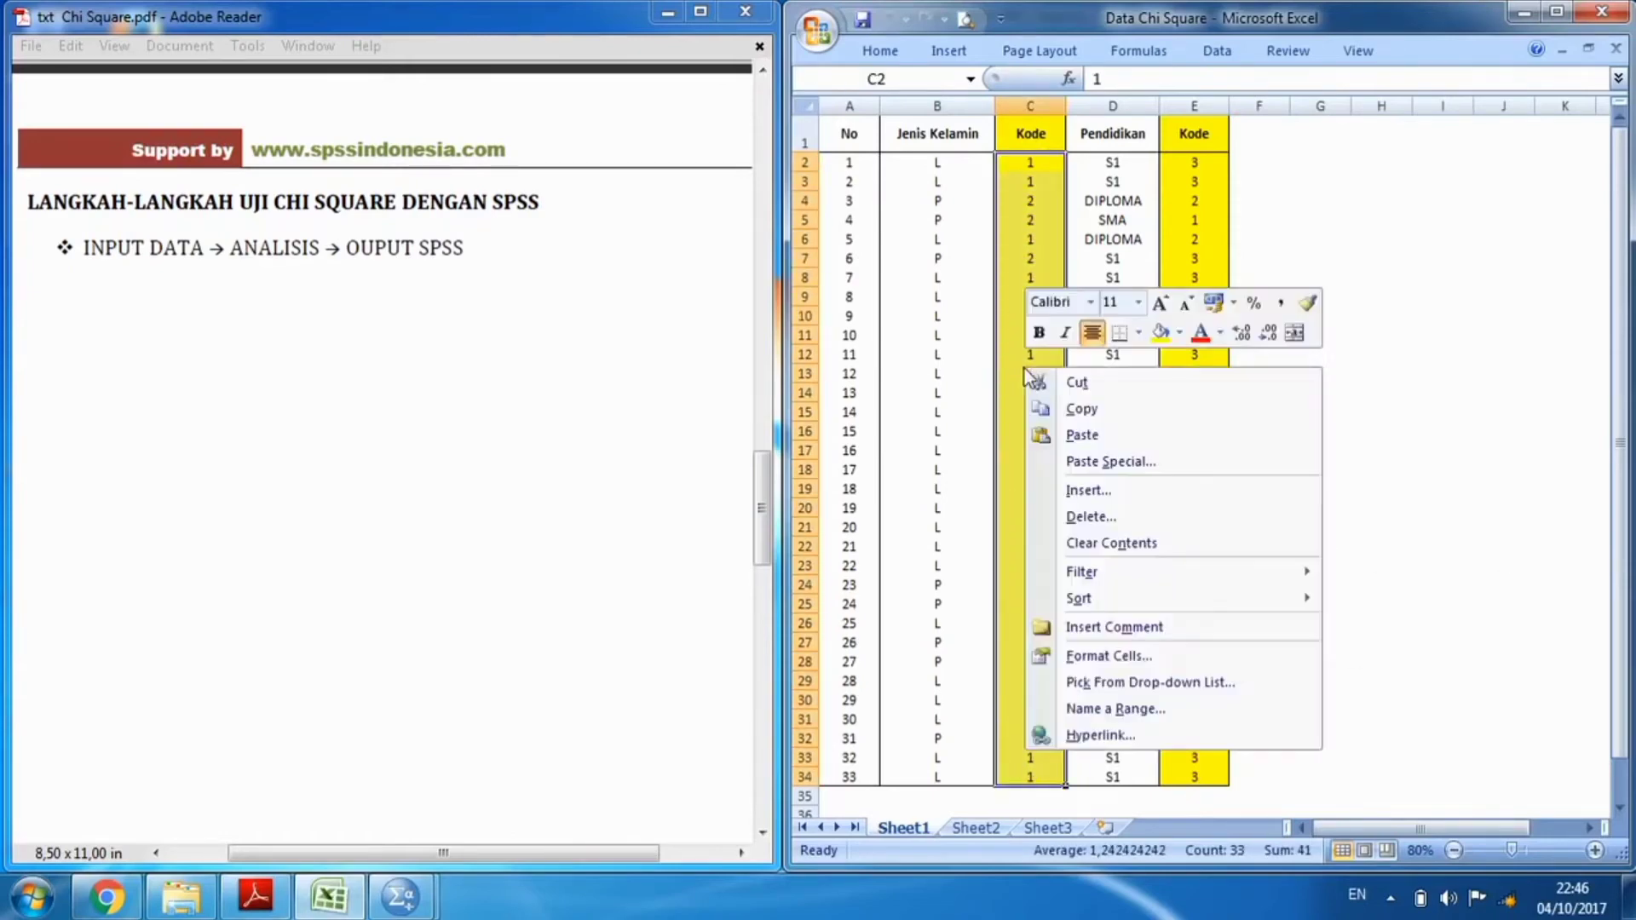
{"action": "left_click", "coordinate": [1091, 409]}
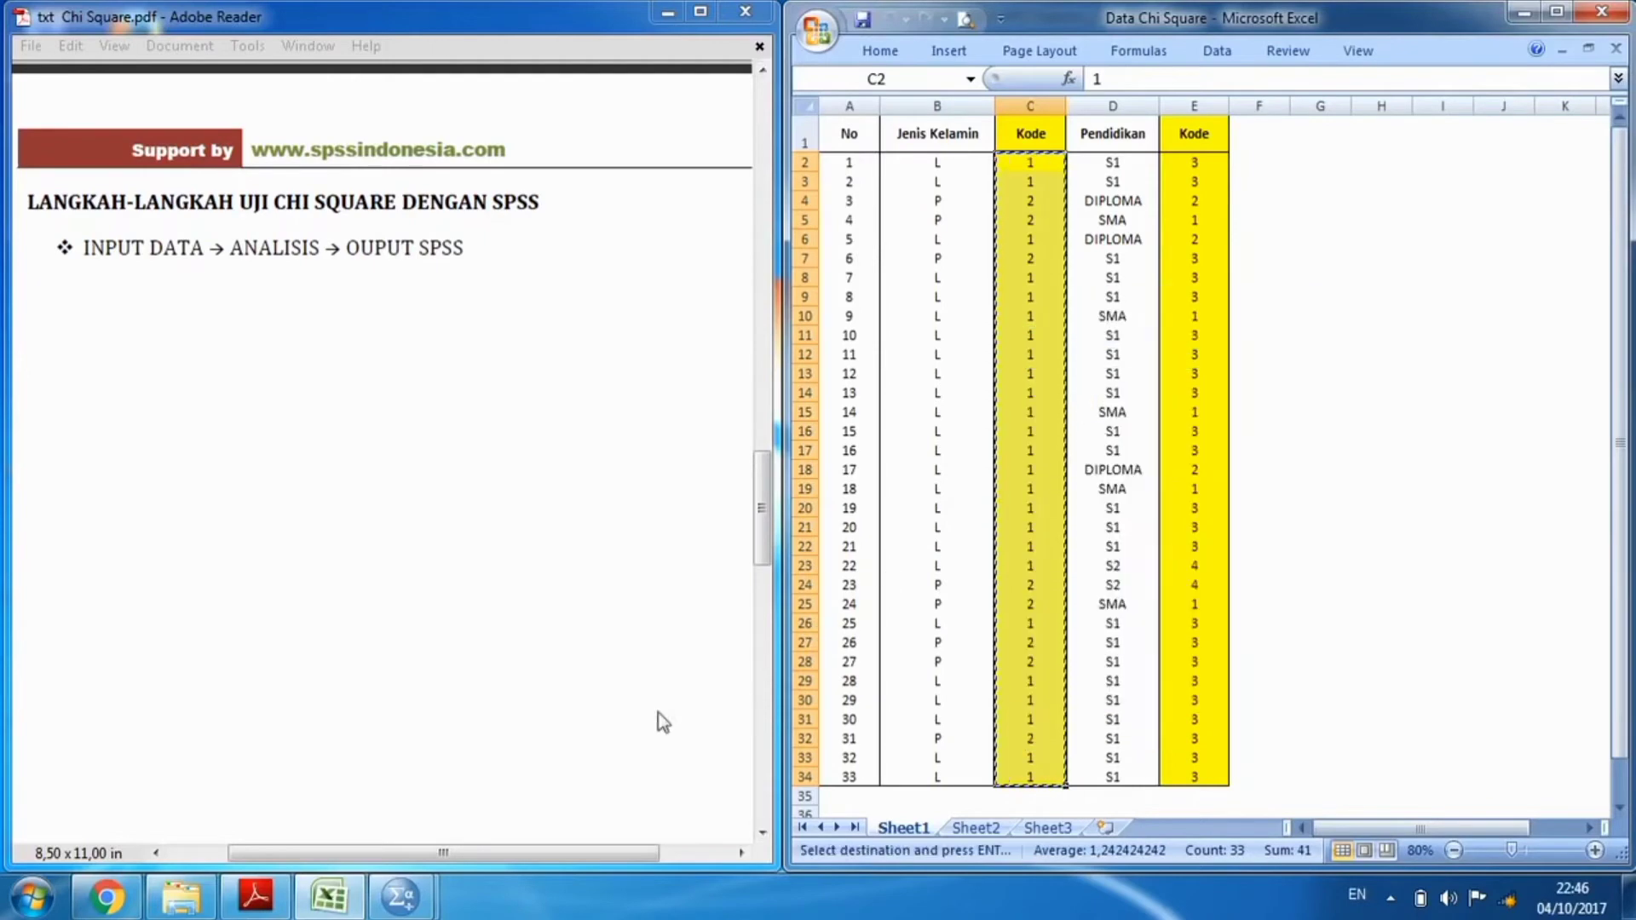
Switch back to the SPSS Data Editor and paste the gender codes into the JK column starting at case 1.
{"action": "mouse_move", "coordinate": [404, 902]}
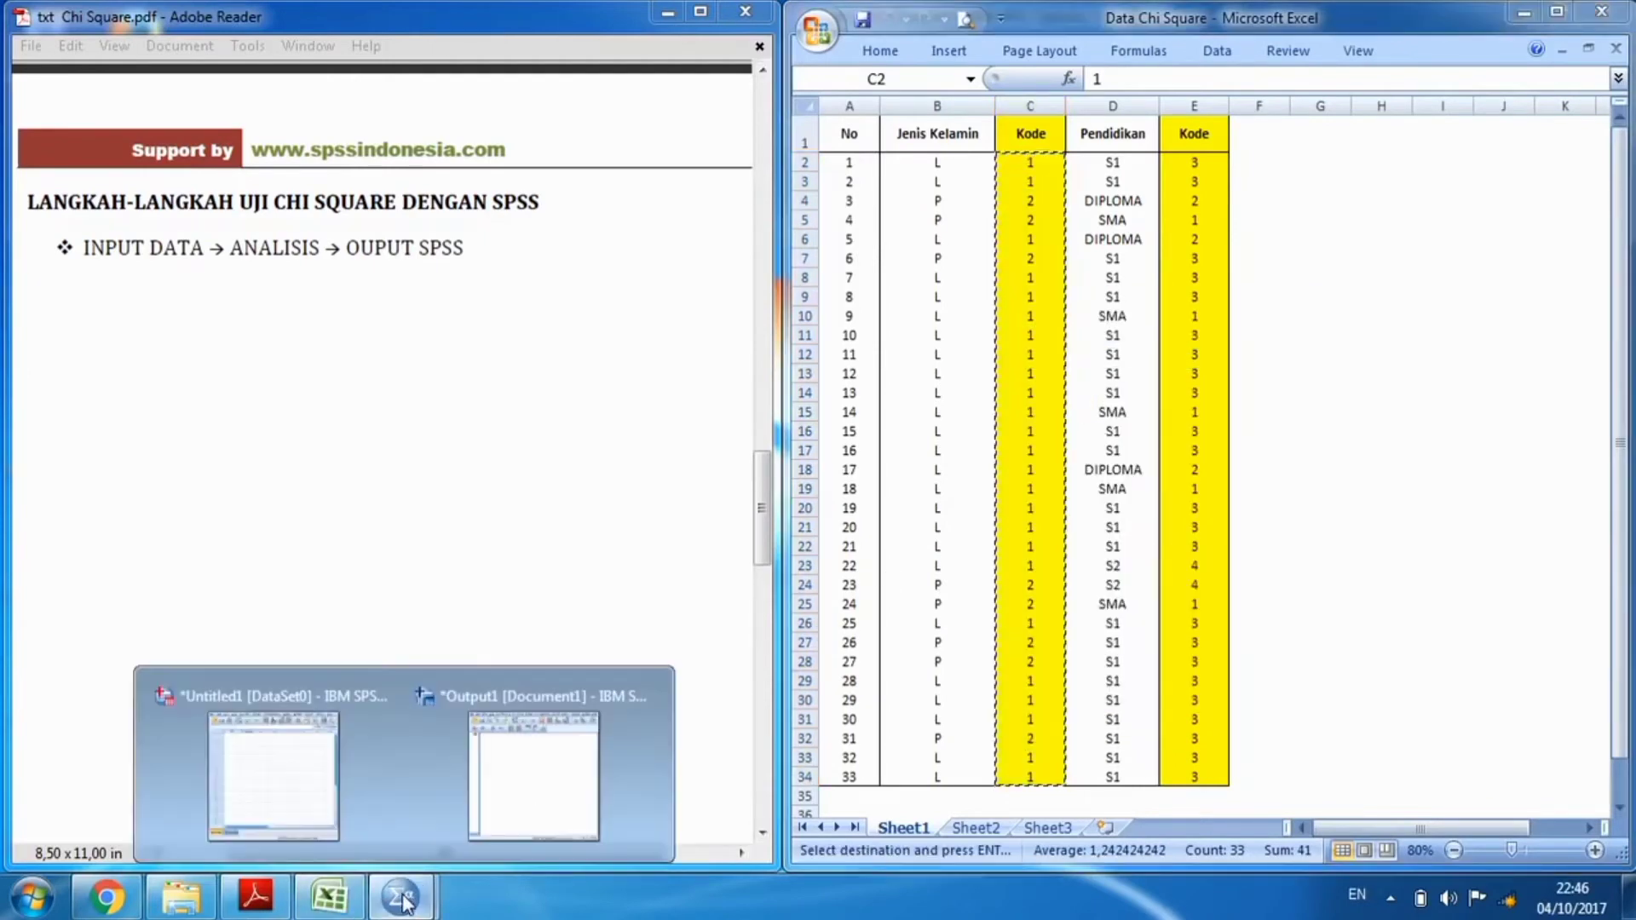
{"action": "left_click", "coordinate": [314, 806]}
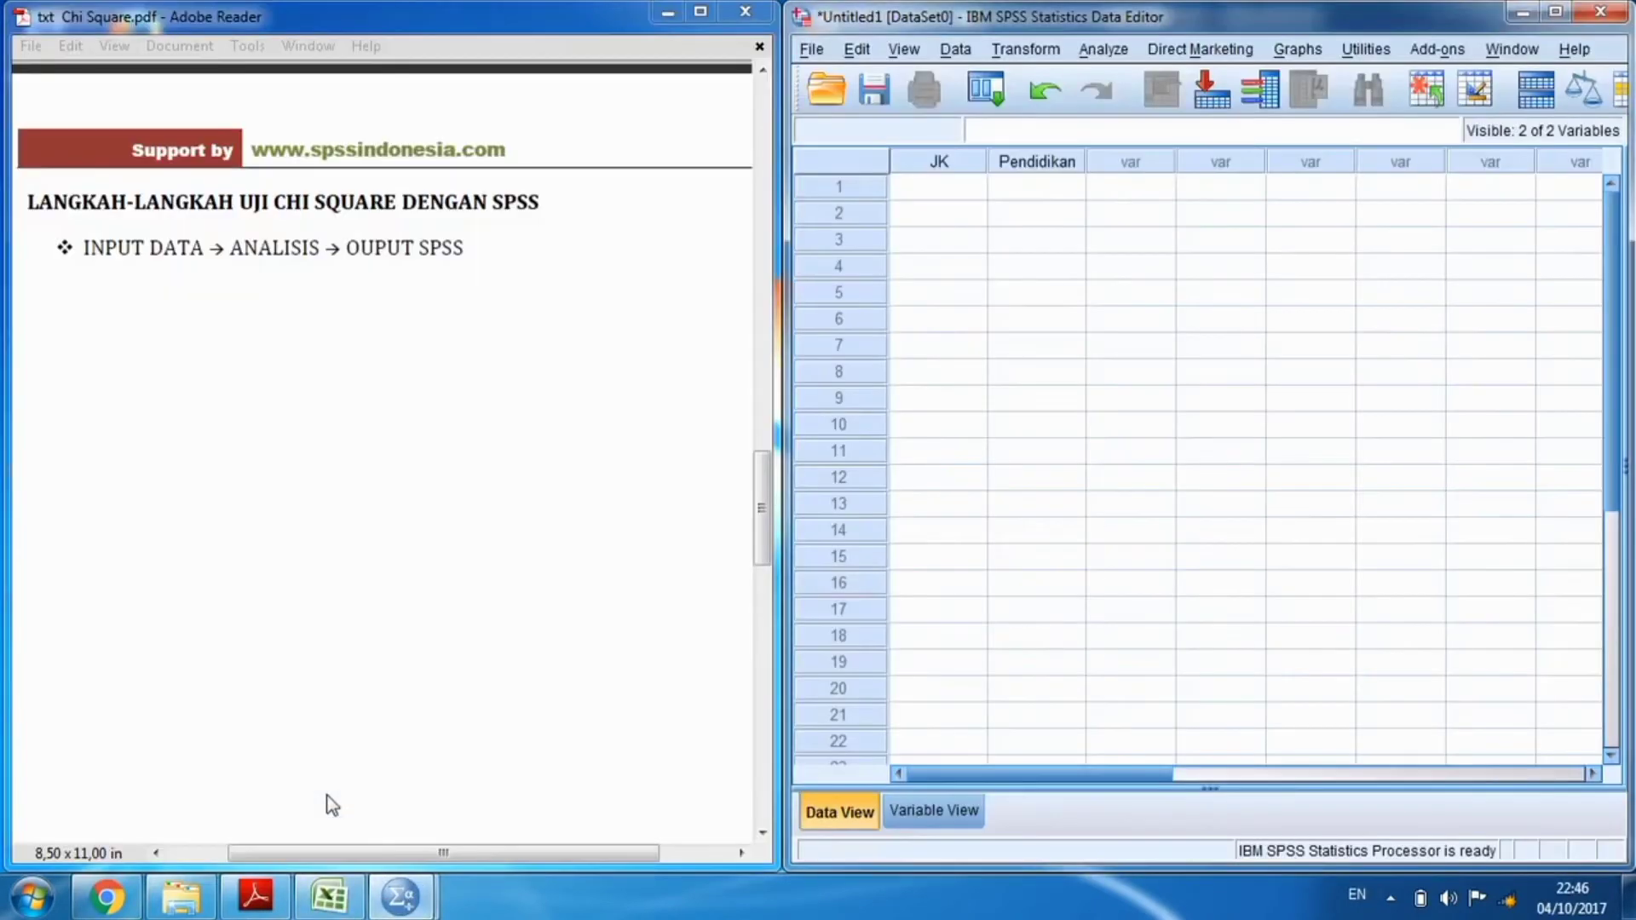
{"action": "right_click", "coordinate": [943, 183]}
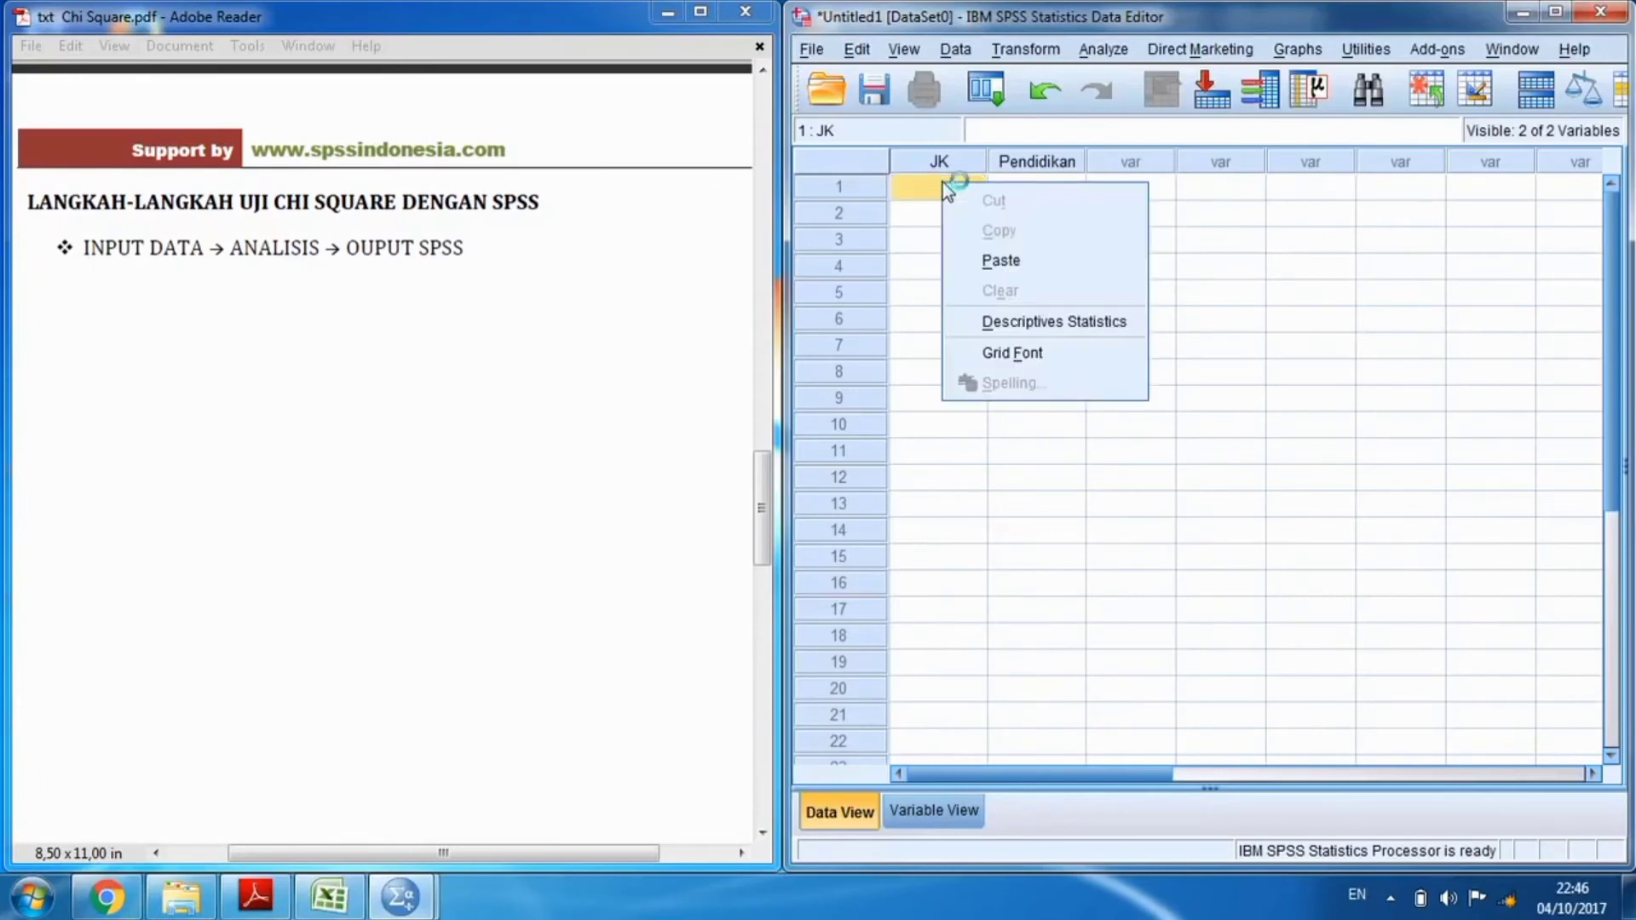
{"action": "left_click", "coordinate": [1006, 259]}
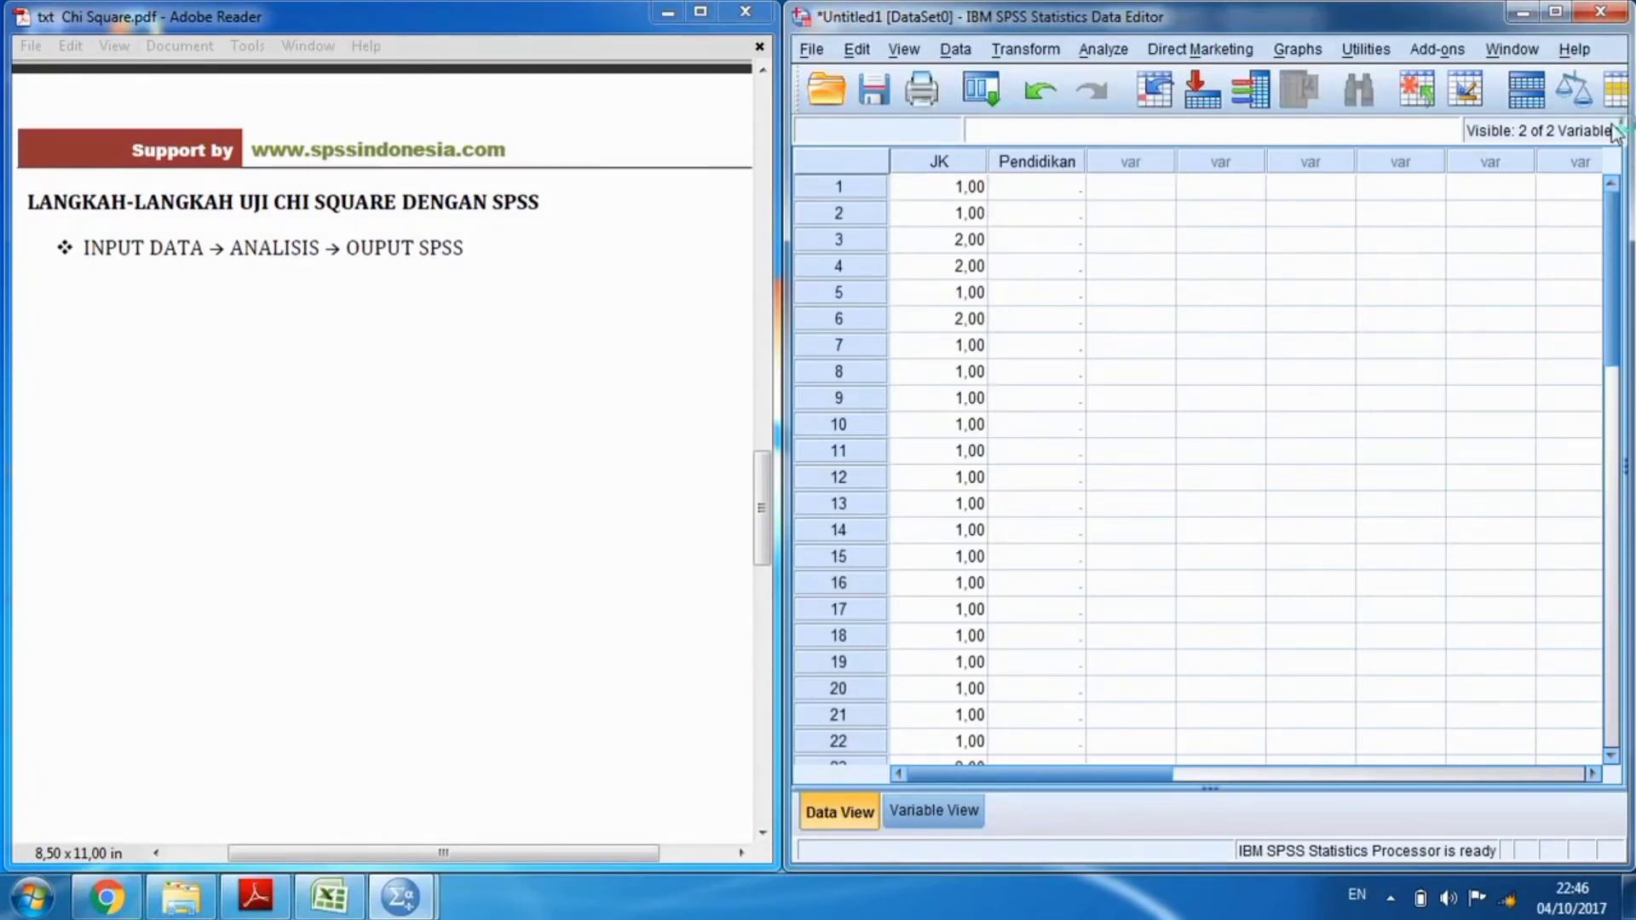
Return to the Excel data sheet and copy the education codes in E2:E34.
{"action": "left_click", "coordinate": [1519, 12]}
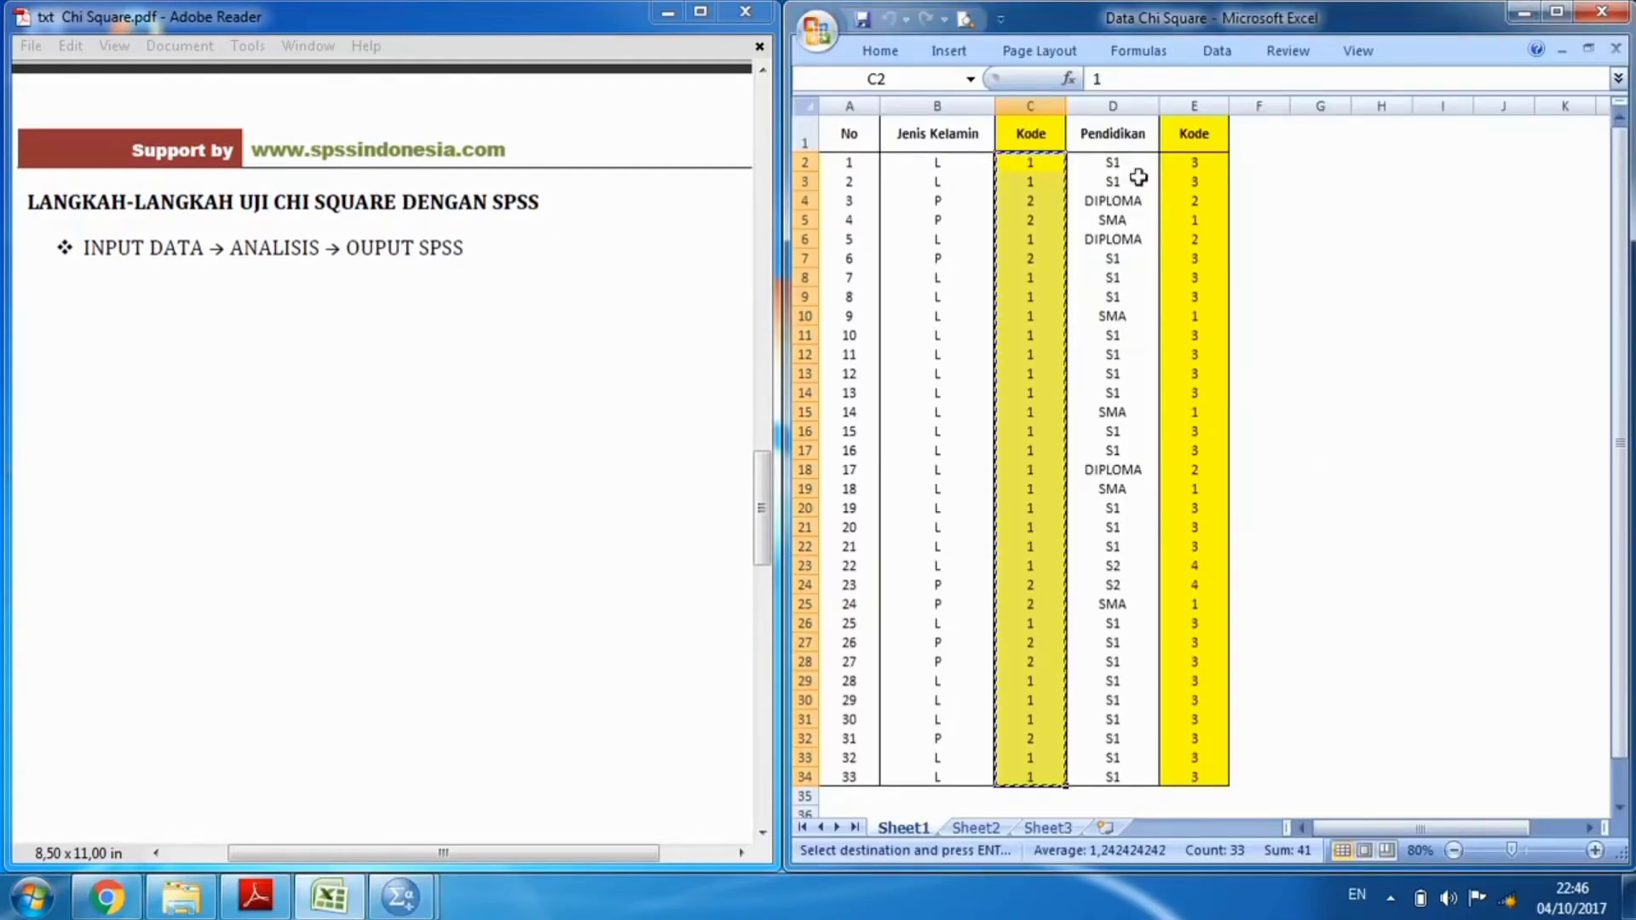
{"action": "left_click_drag", "start_coordinate": [1198, 160], "coordinate": [1179, 749]}
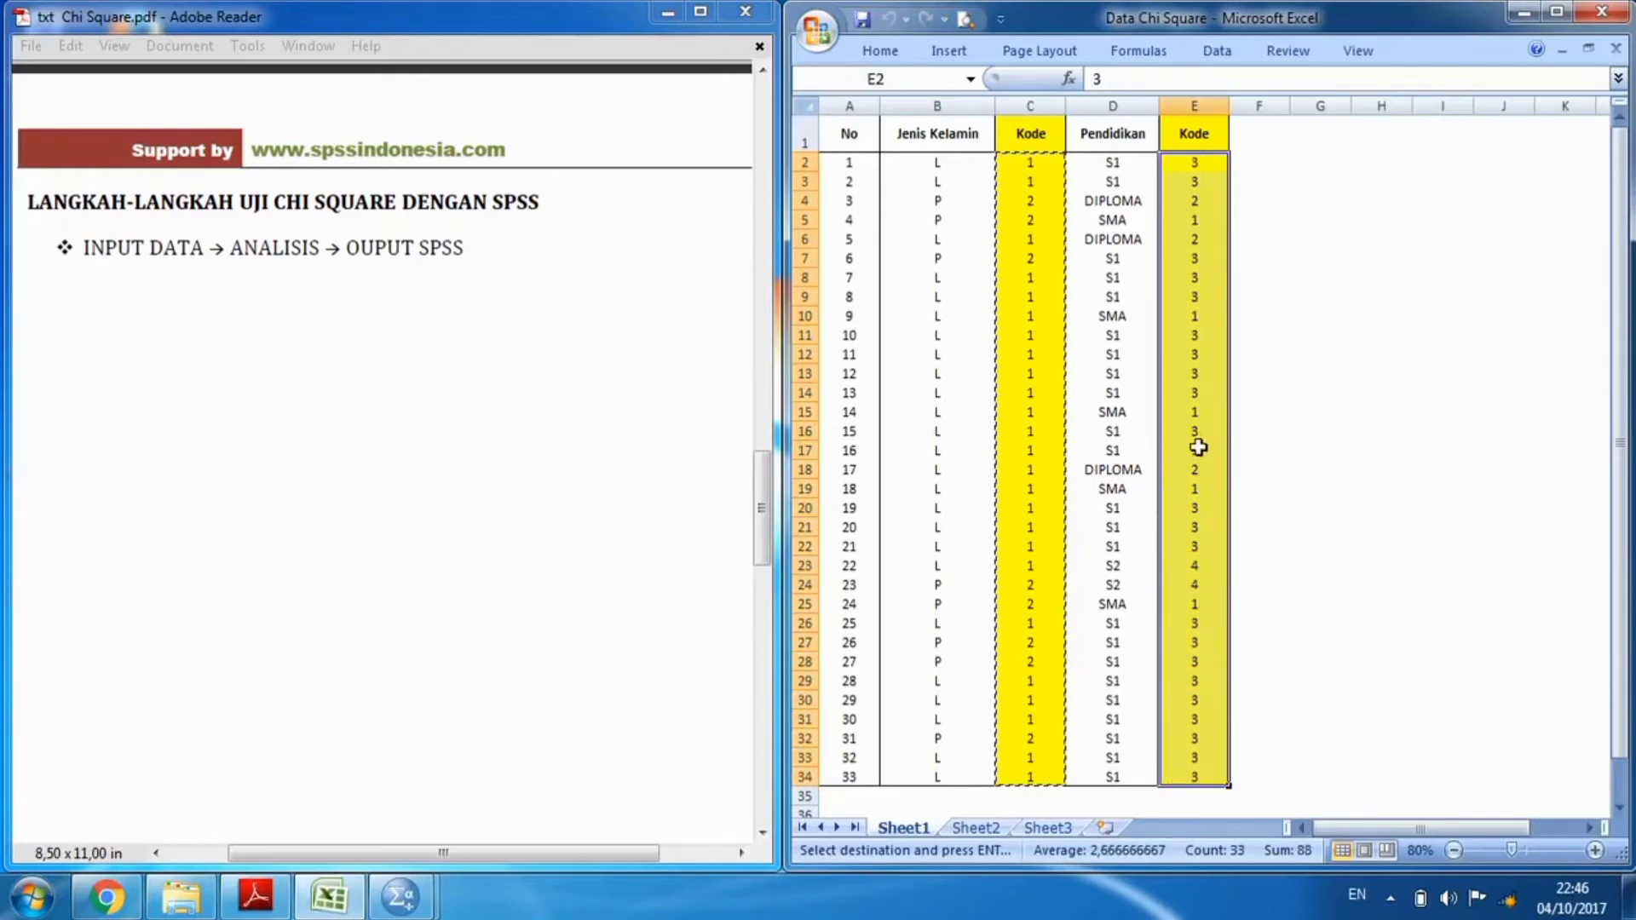
{"action": "right_click", "coordinate": [1198, 409]}
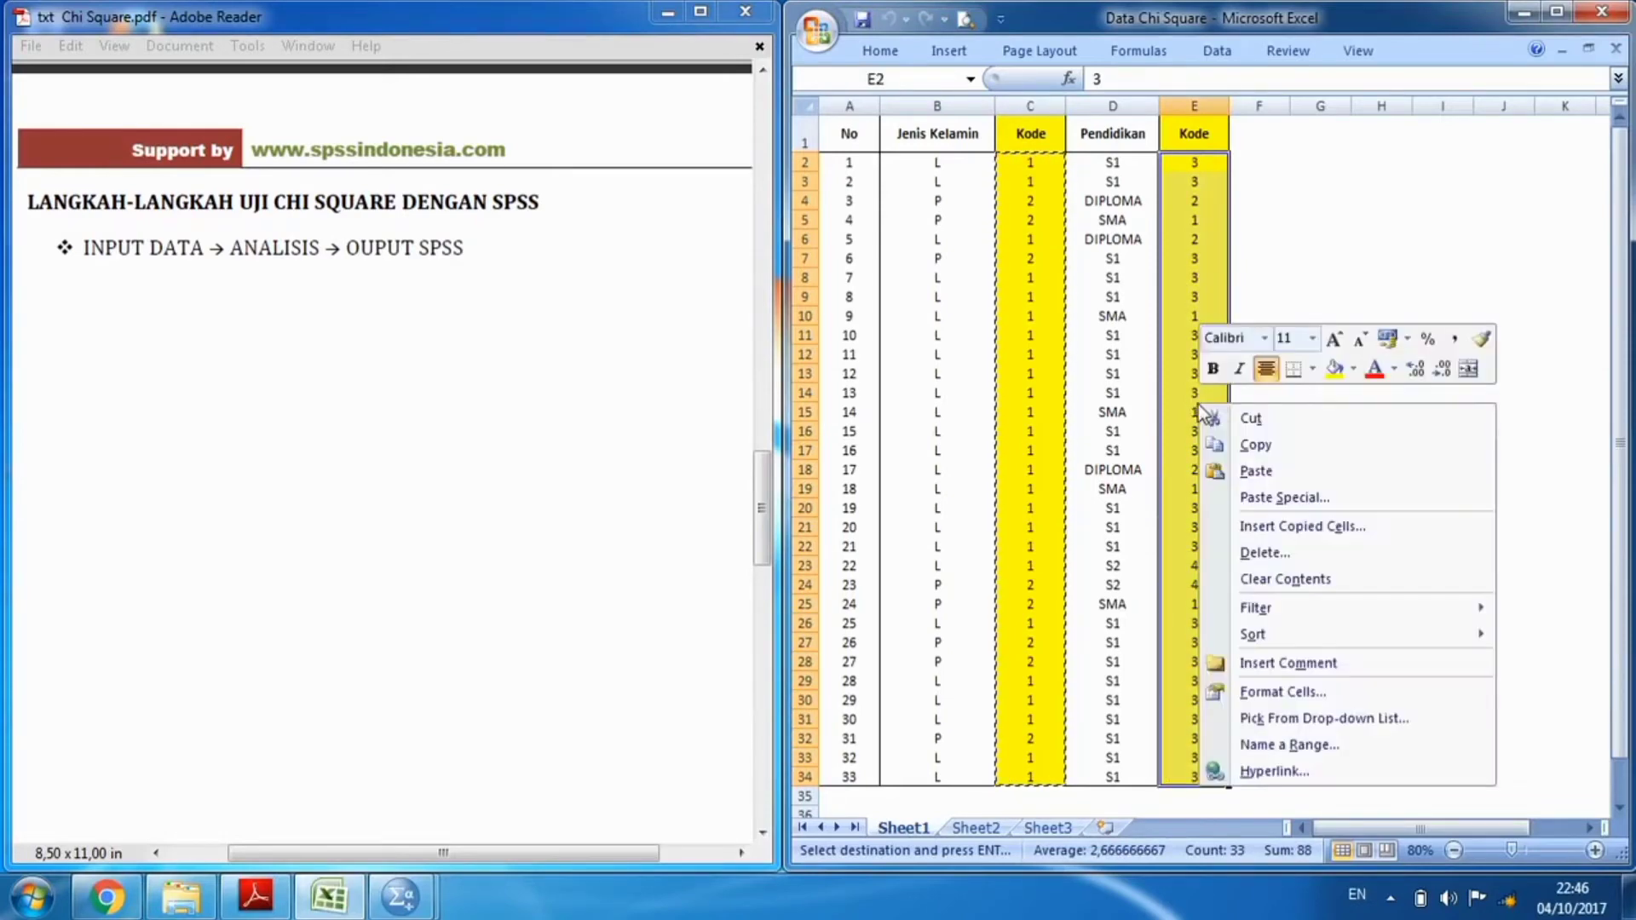
{"action": "left_click", "coordinate": [1277, 443]}
Paste the education codes into the Pendidikan column in SPSS starting at case 1 and review the filled cases.
{"action": "mouse_move", "coordinate": [401, 897]}
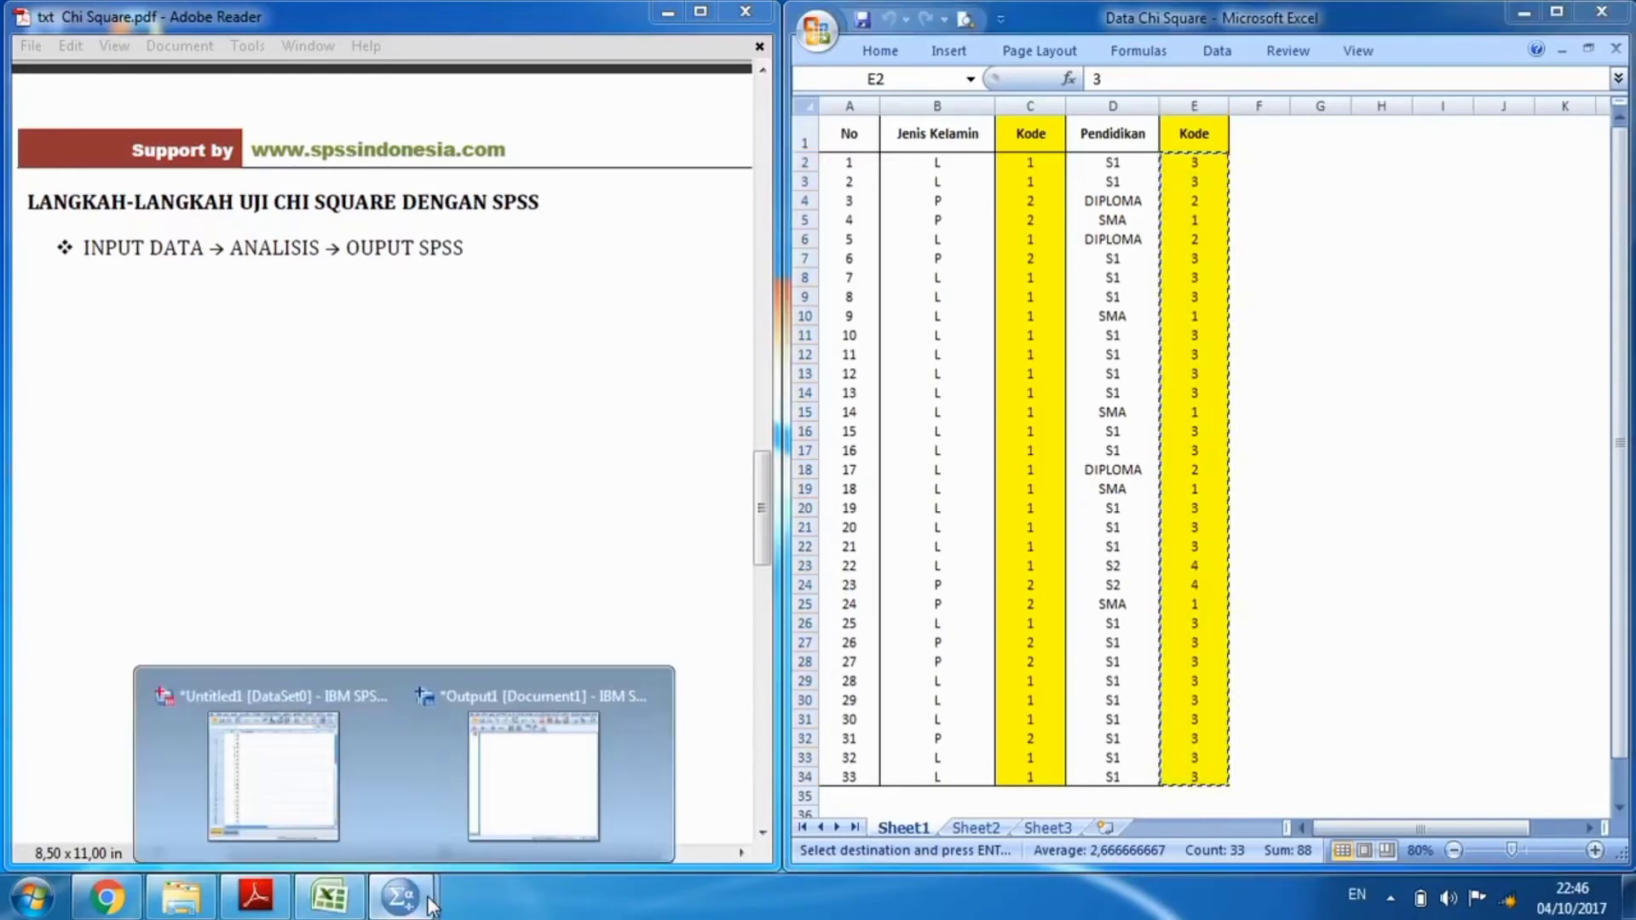
{"action": "left_click", "coordinate": [274, 776]}
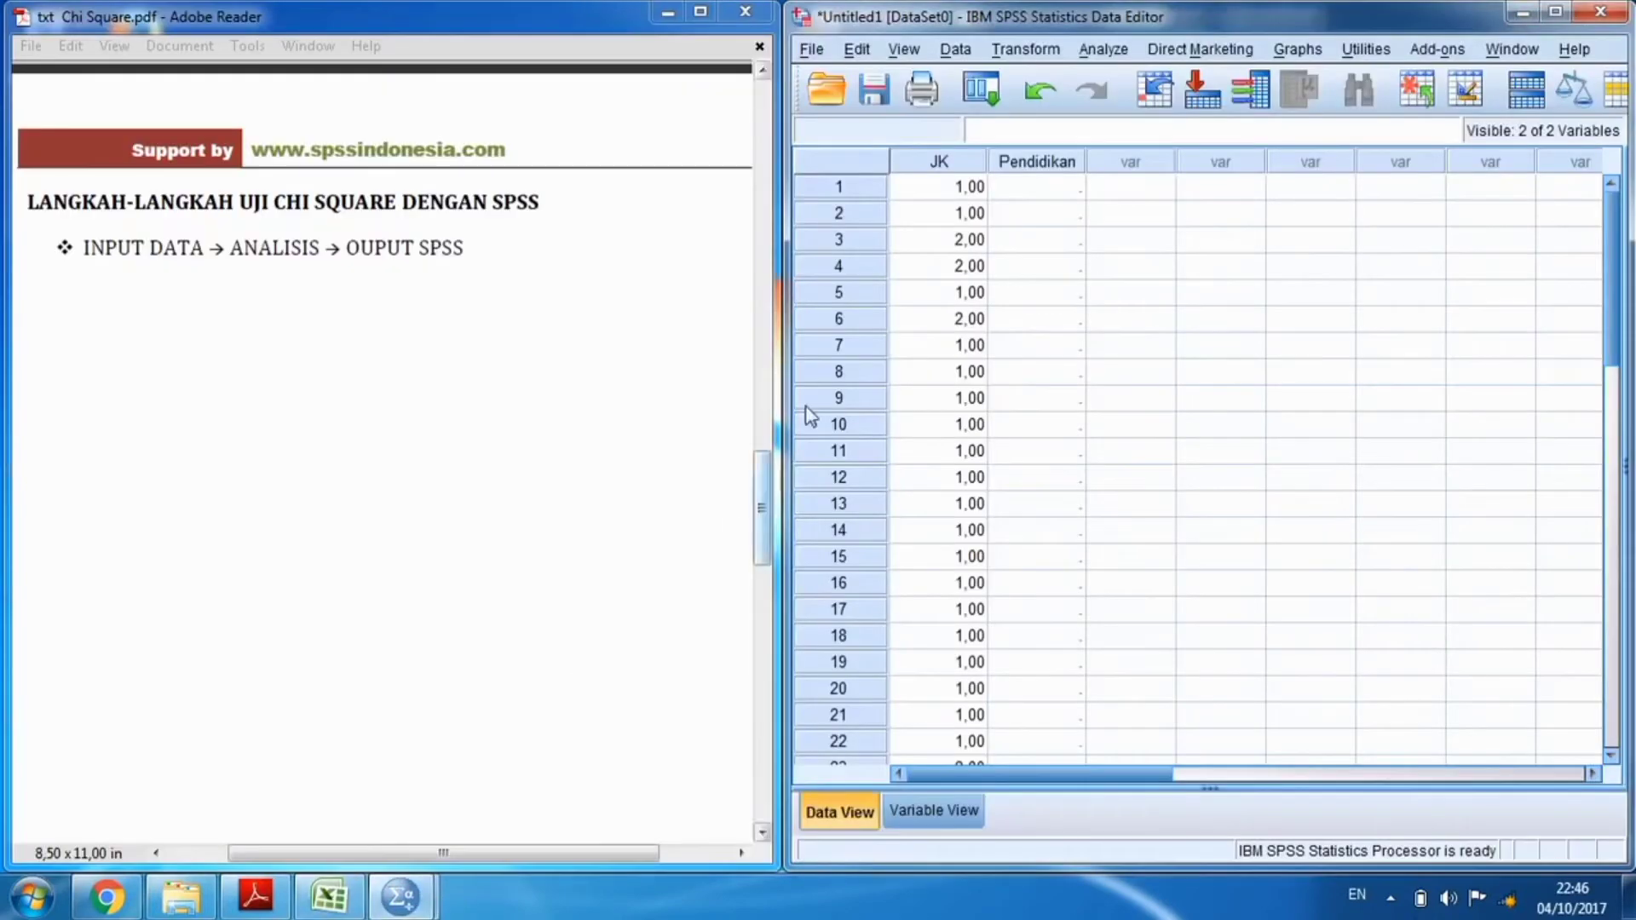
{"action": "right_click", "coordinate": [1034, 190]}
{"action": "left_click", "coordinate": [1137, 269]}
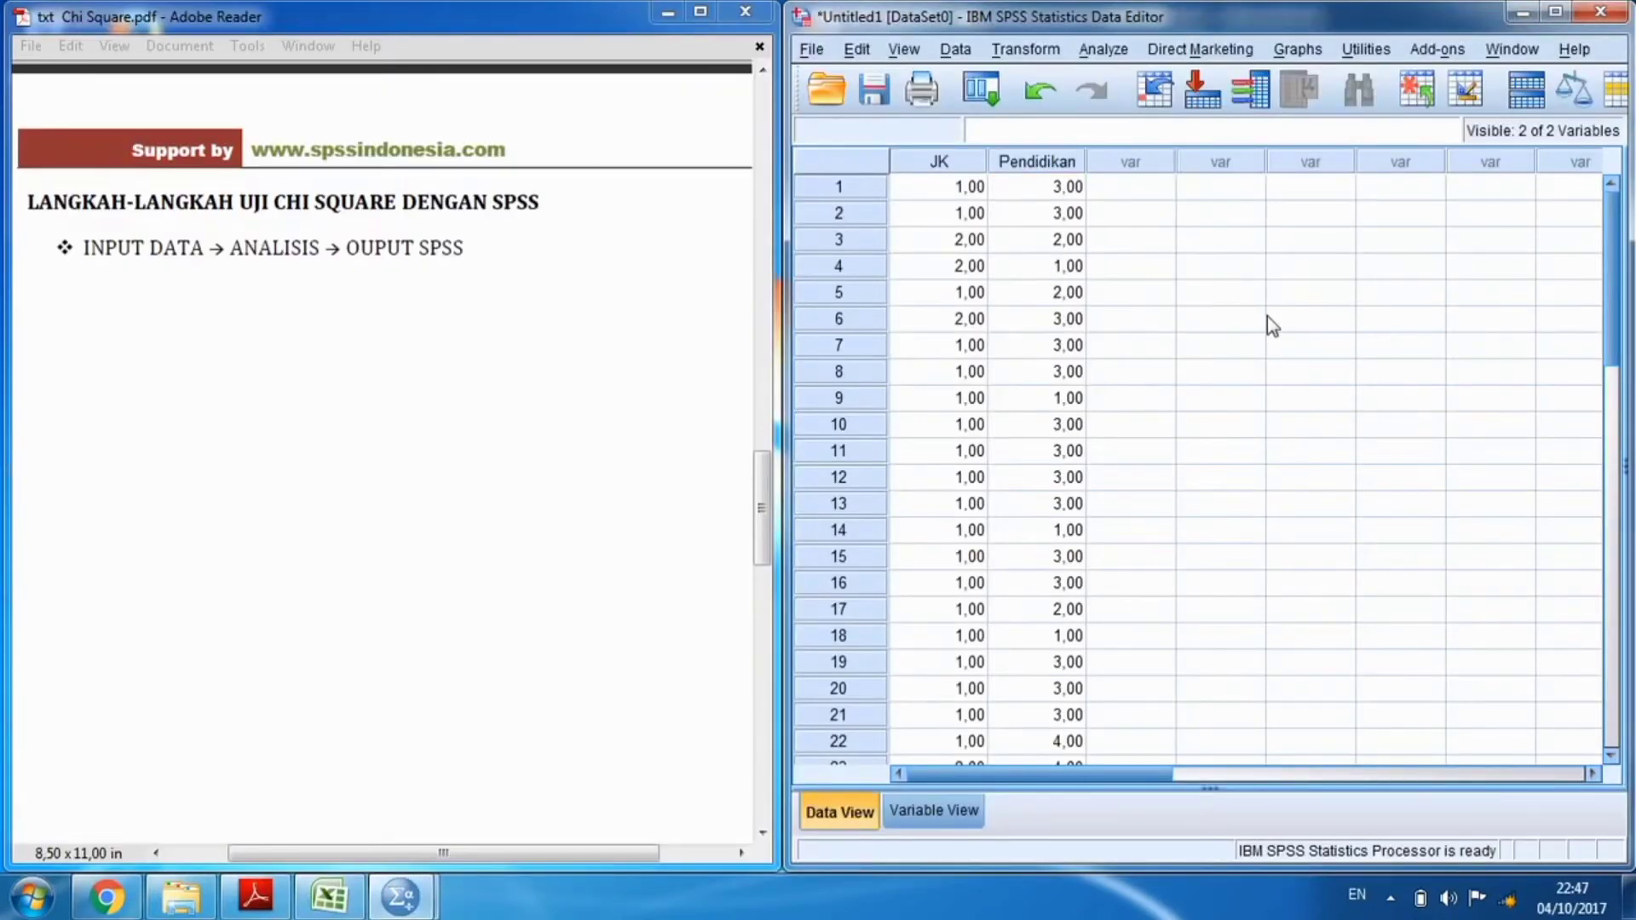
{"action": "scroll", "coordinate": [1308, 482], "scroll_direction": "down", "scroll_amount": 2}
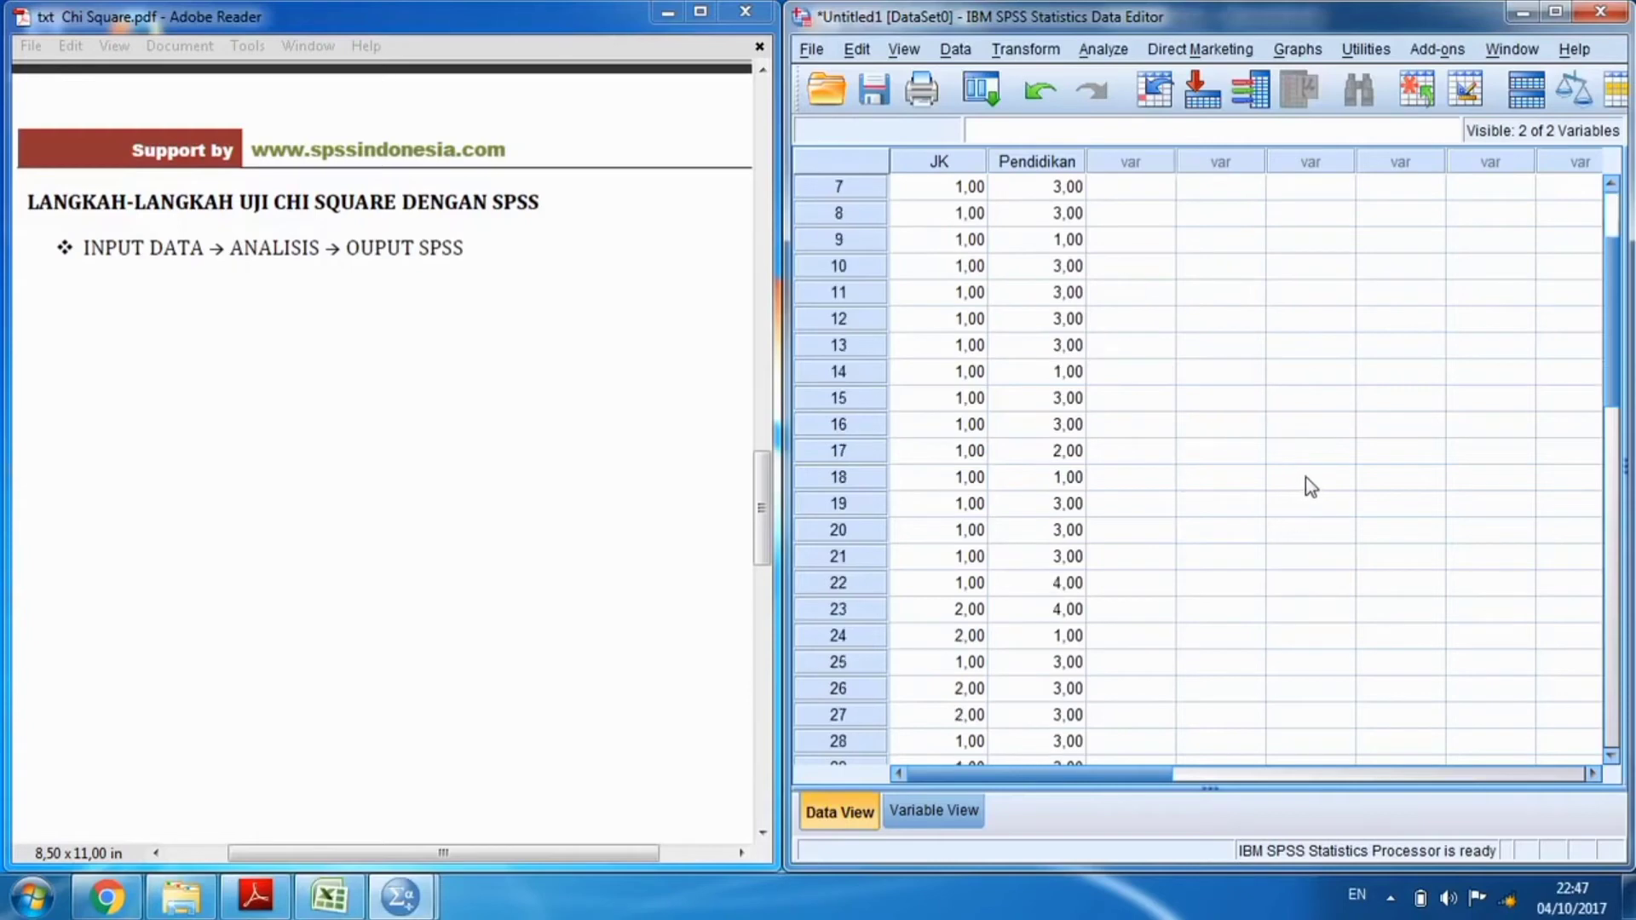
{"action": "scroll", "coordinate": [1306, 486], "scroll_direction": "down", "scroll_amount": 2}
{"action": "scroll", "coordinate": [1307, 464], "scroll_direction": "up", "scroll_amount": 4}
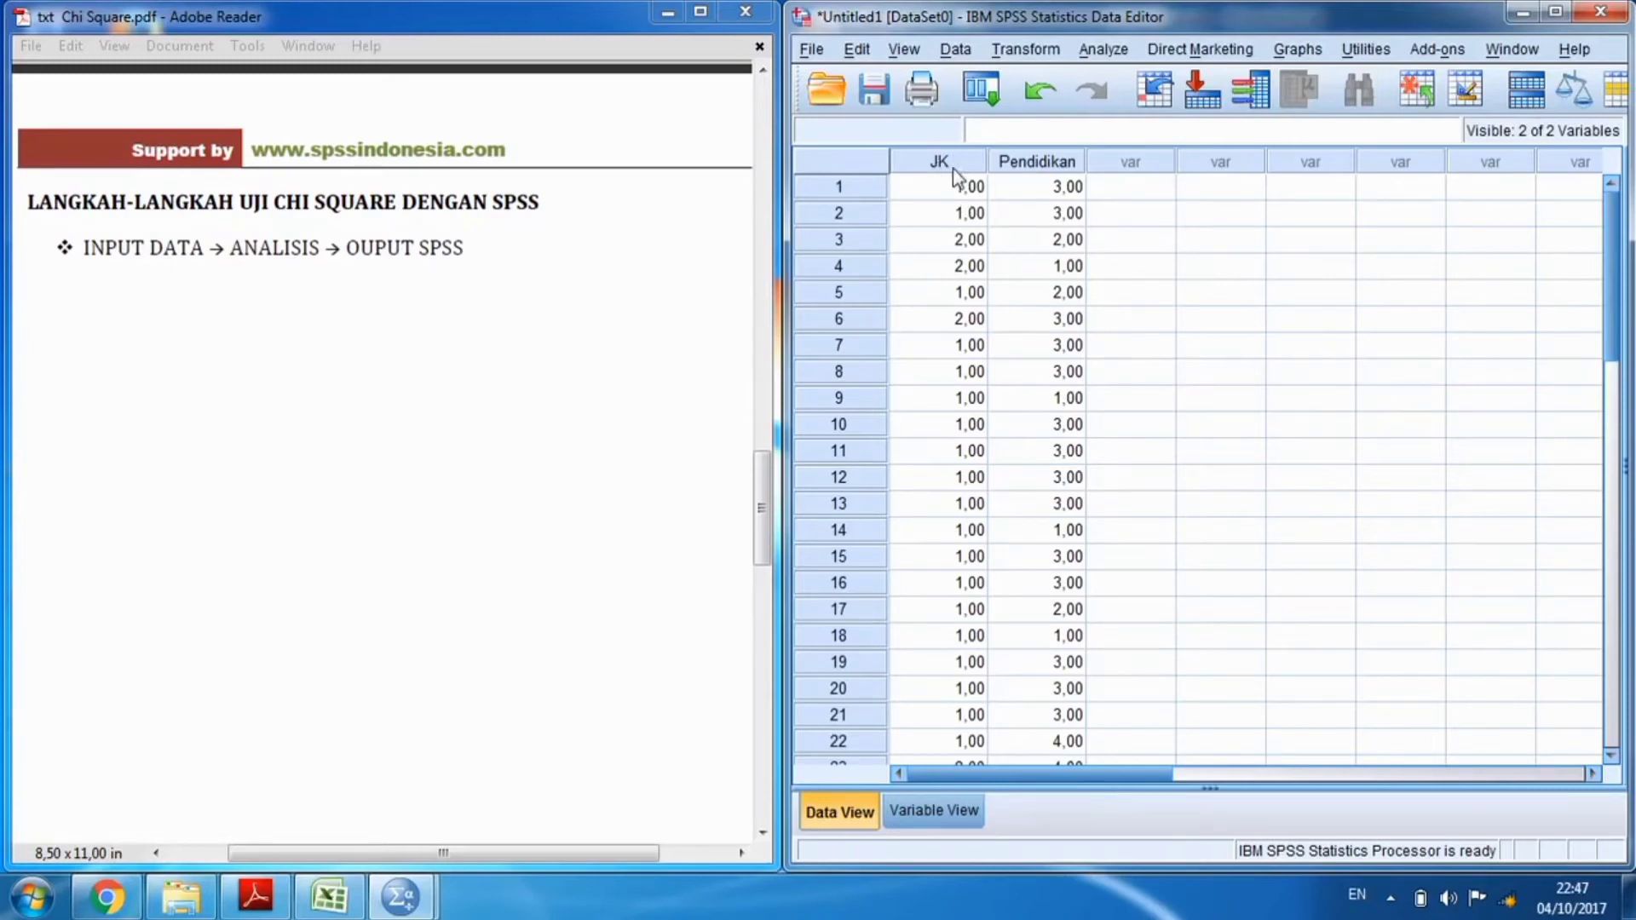
{"action": "left_click", "coordinate": [934, 810]}
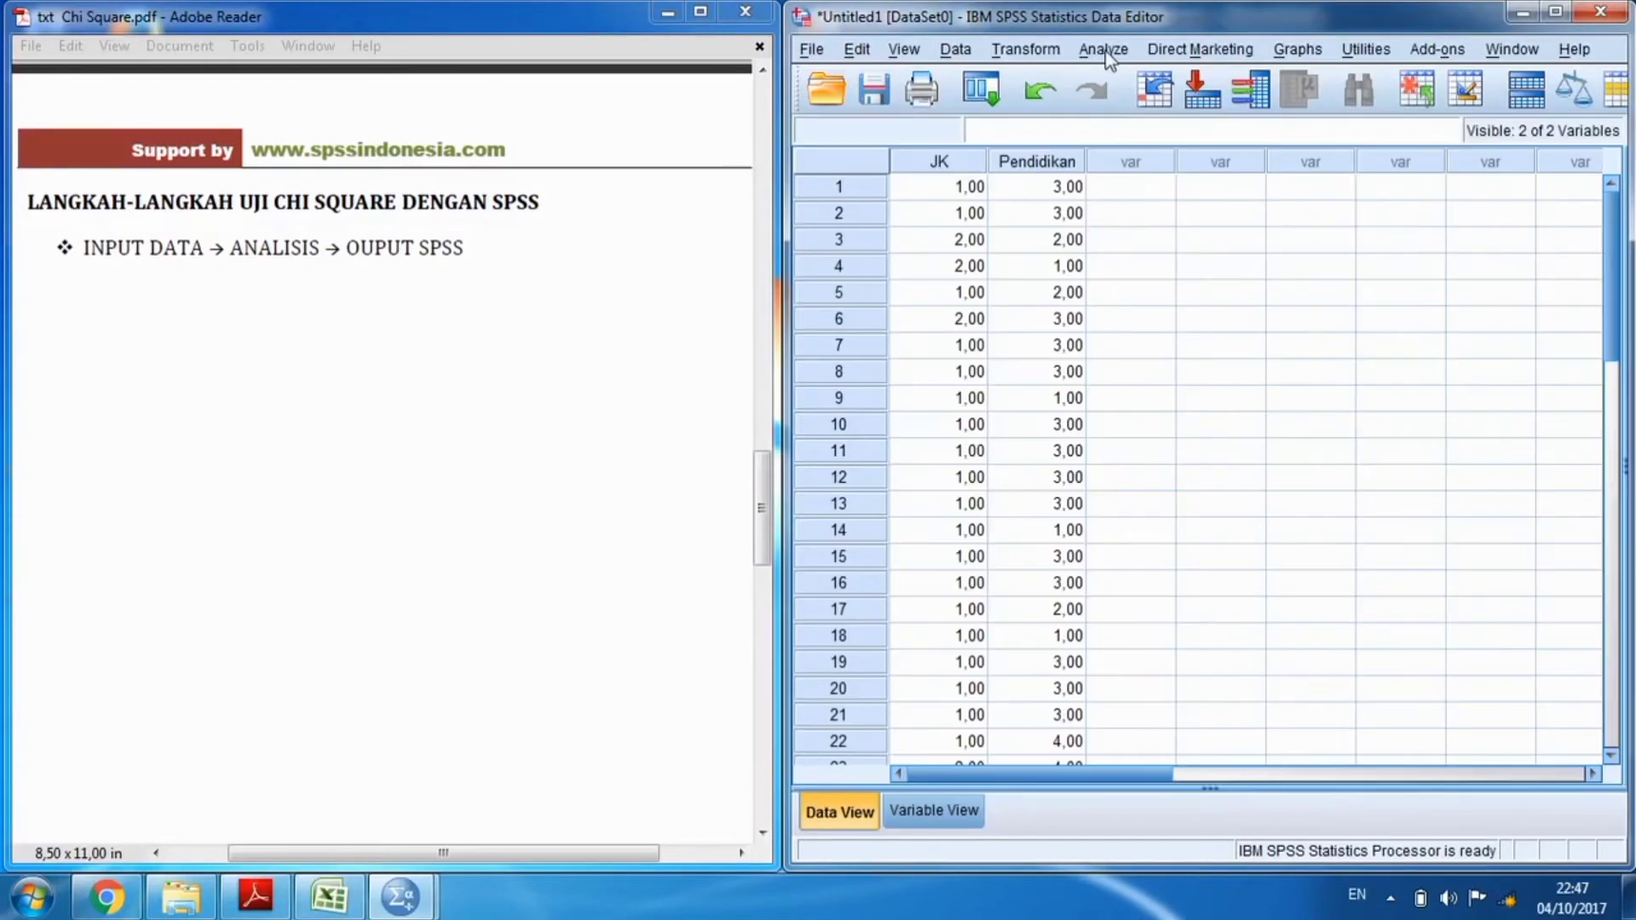
Set up a Crosstabs analysis with Jenis Kelamin as the row variable and Tingkat Pendidikan as the column variable, consulting the basic concept in the PDF.
{"action": "left_click", "coordinate": [1104, 50]}
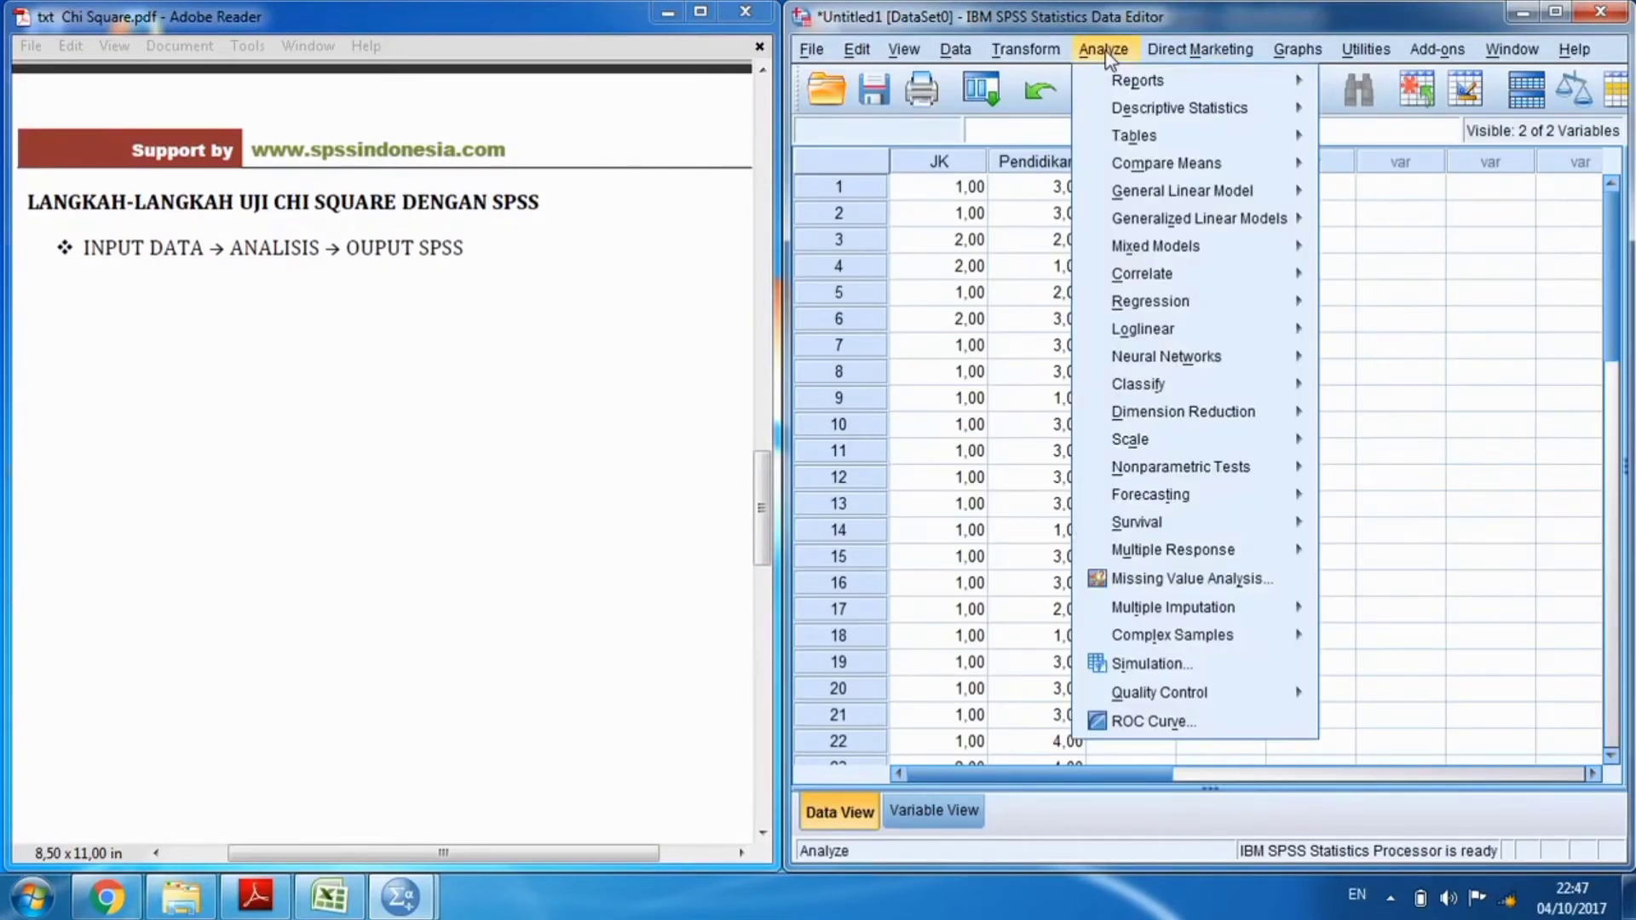
{"action": "mouse_move", "coordinate": [1189, 115]}
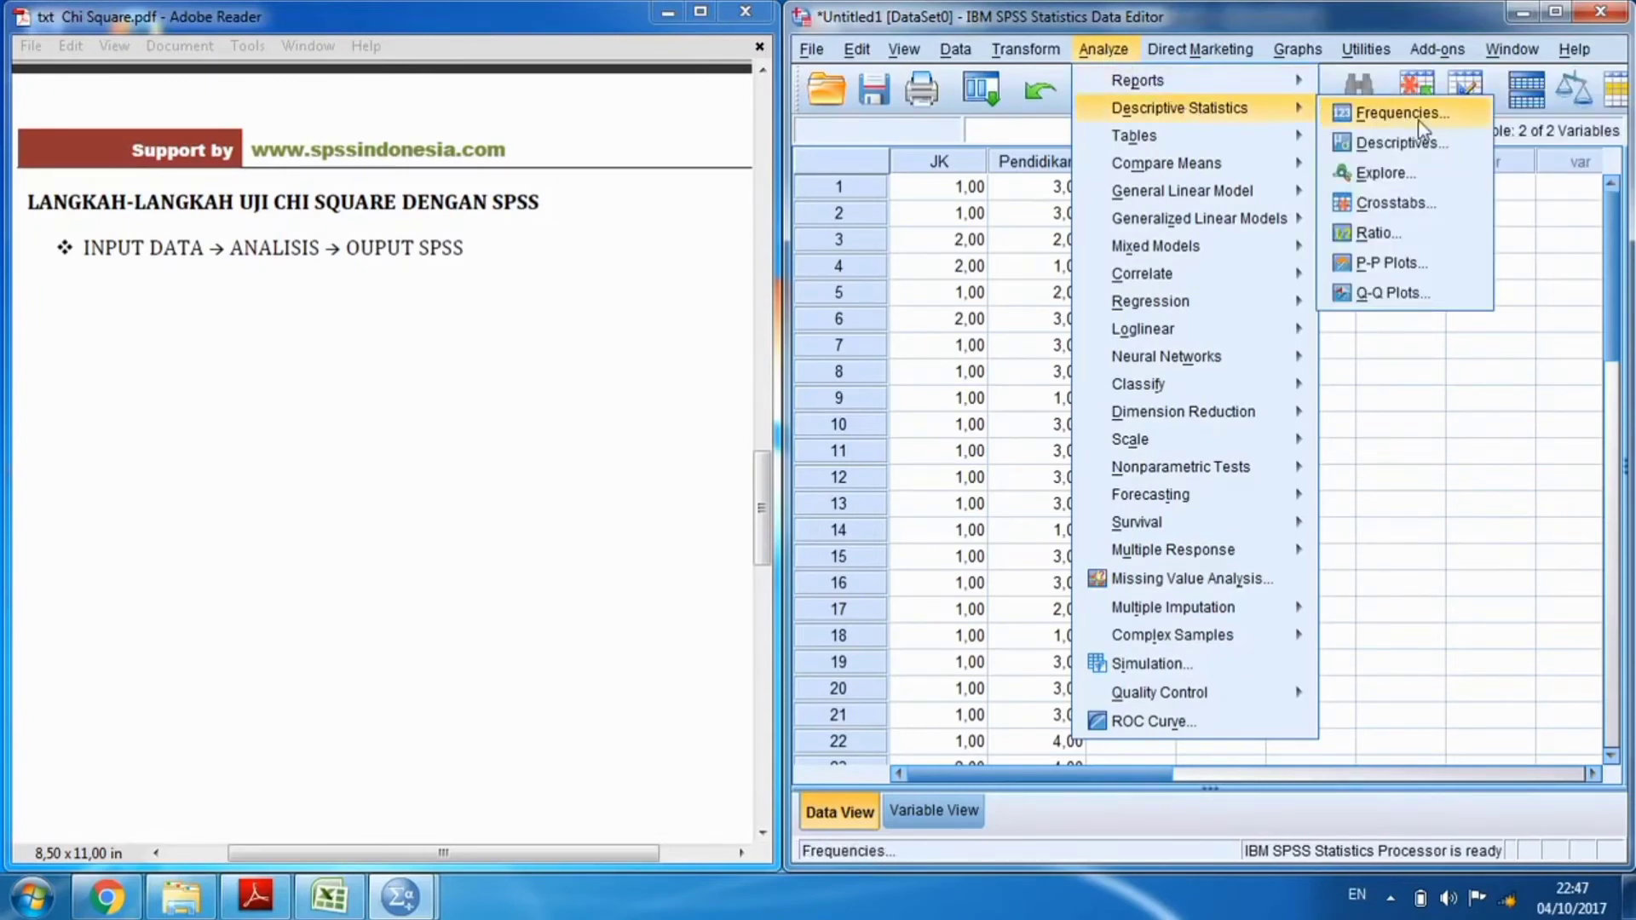
{"action": "left_click", "coordinate": [1387, 208]}
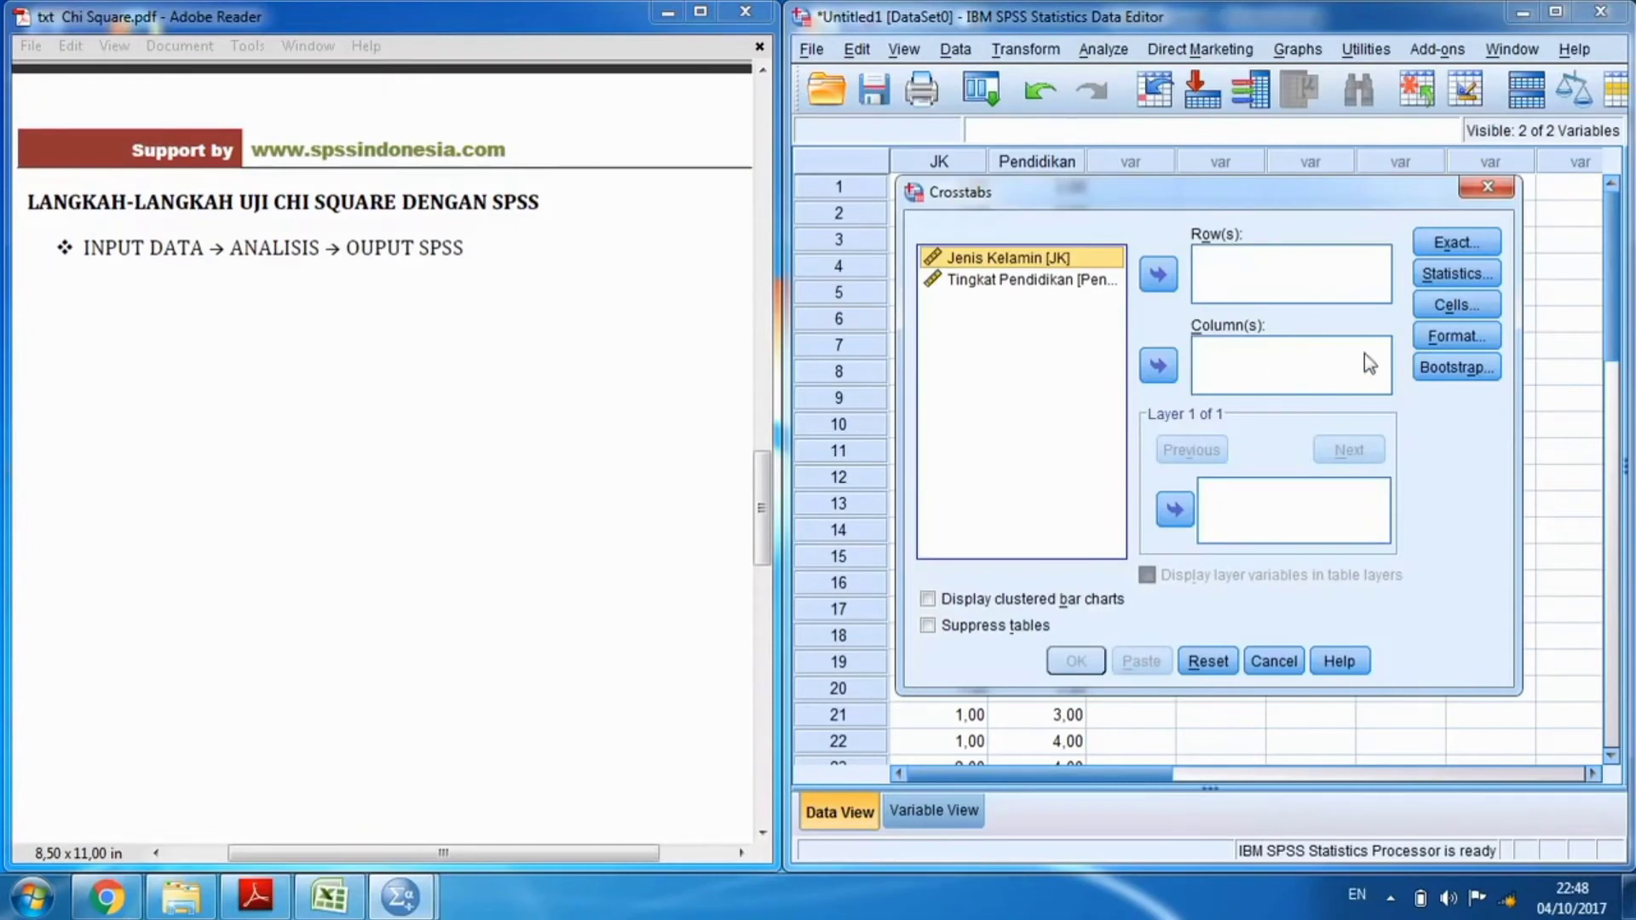
{"action": "left_click_drag", "start_coordinate": [1292, 182], "coordinate": [1295, 172]}
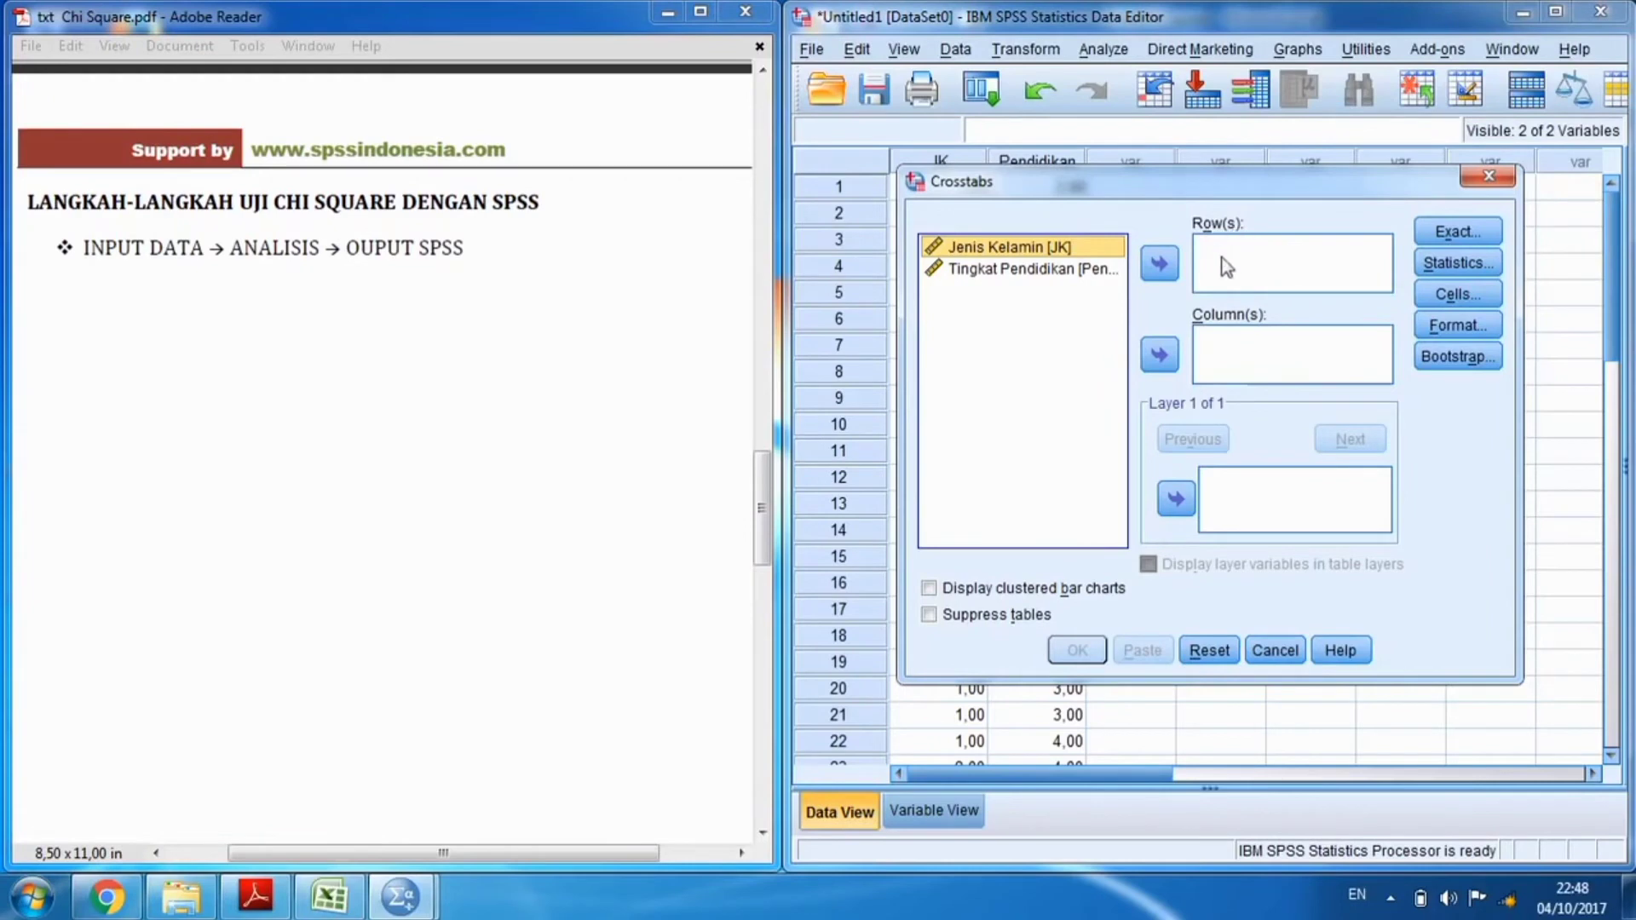
{"action": "left_click", "coordinate": [1164, 268]}
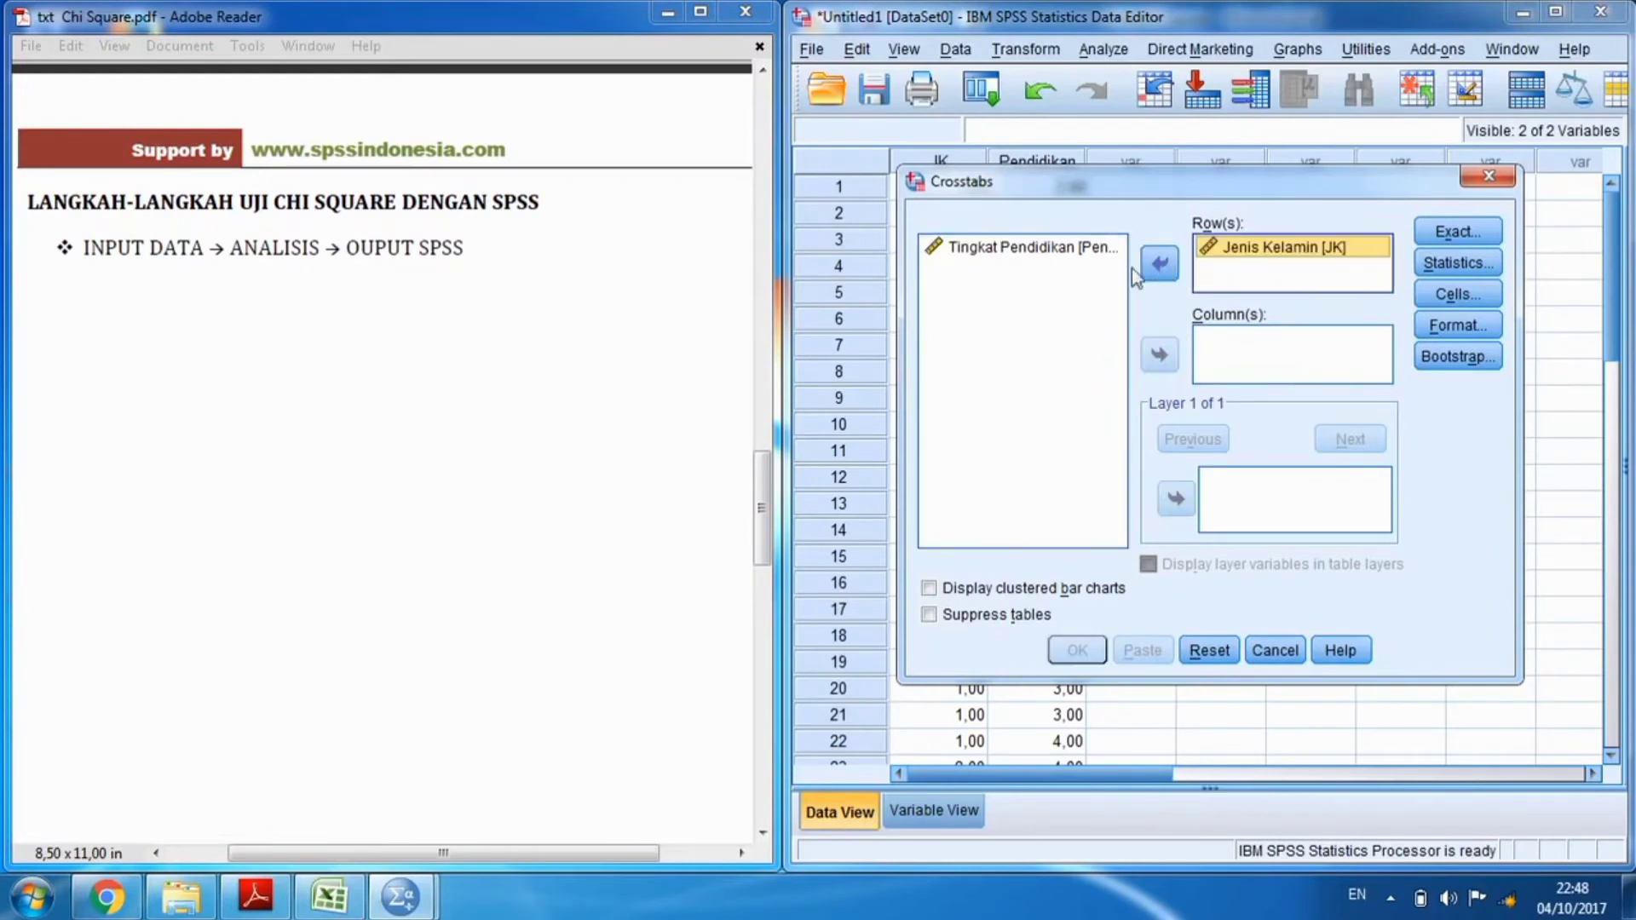
{"action": "left_click", "coordinate": [1007, 249]}
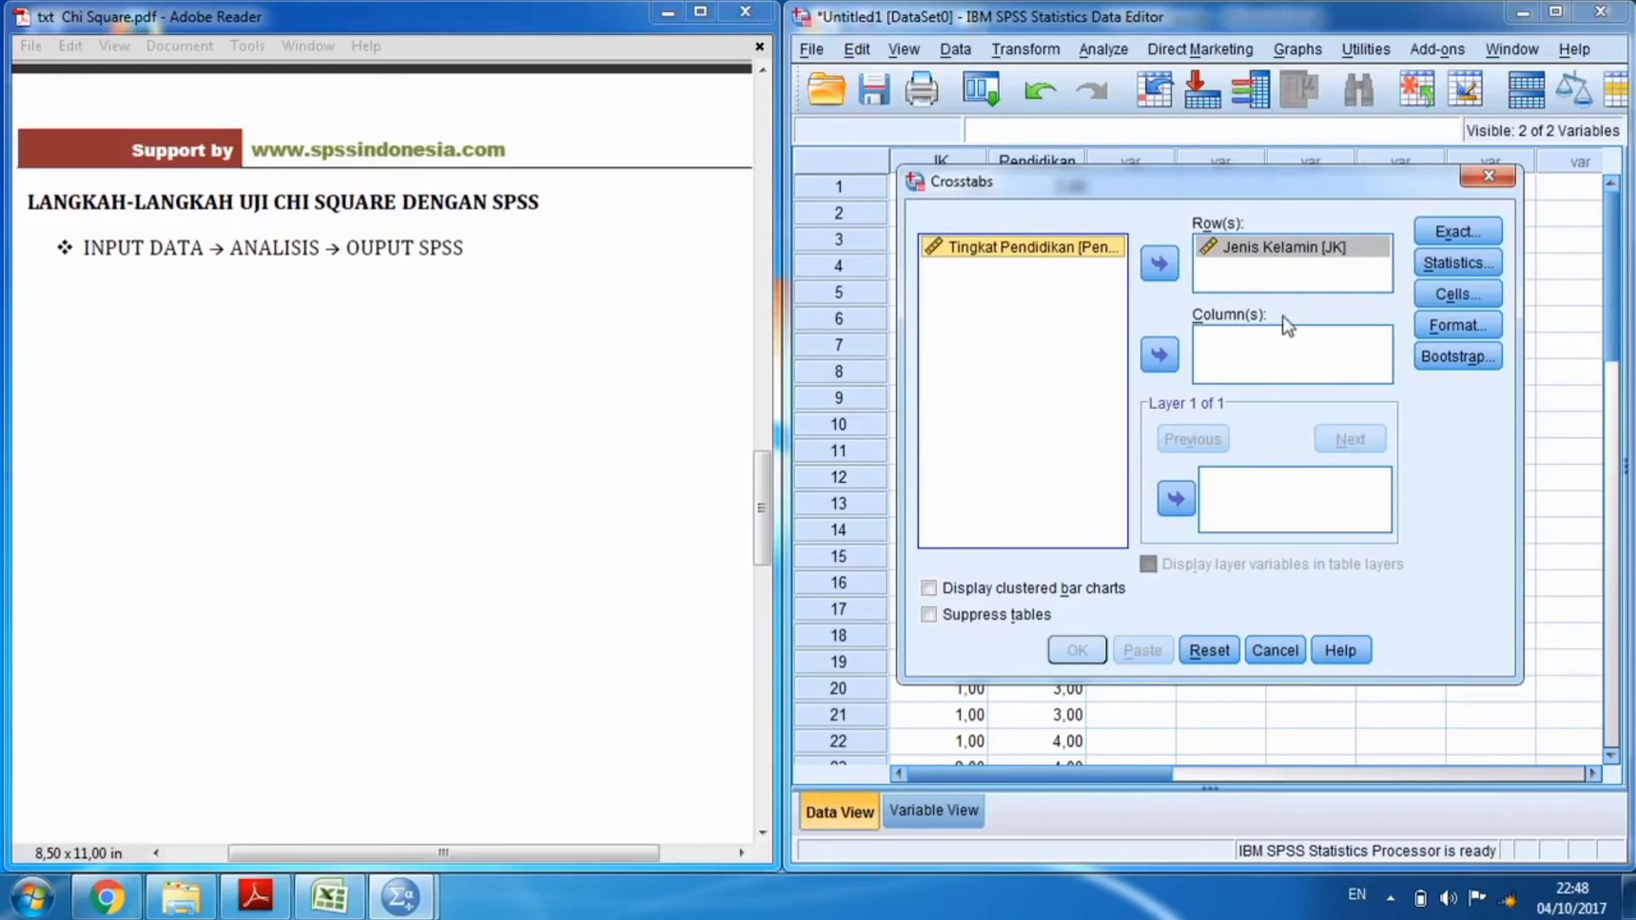
{"action": "left_click", "coordinate": [1159, 354]}
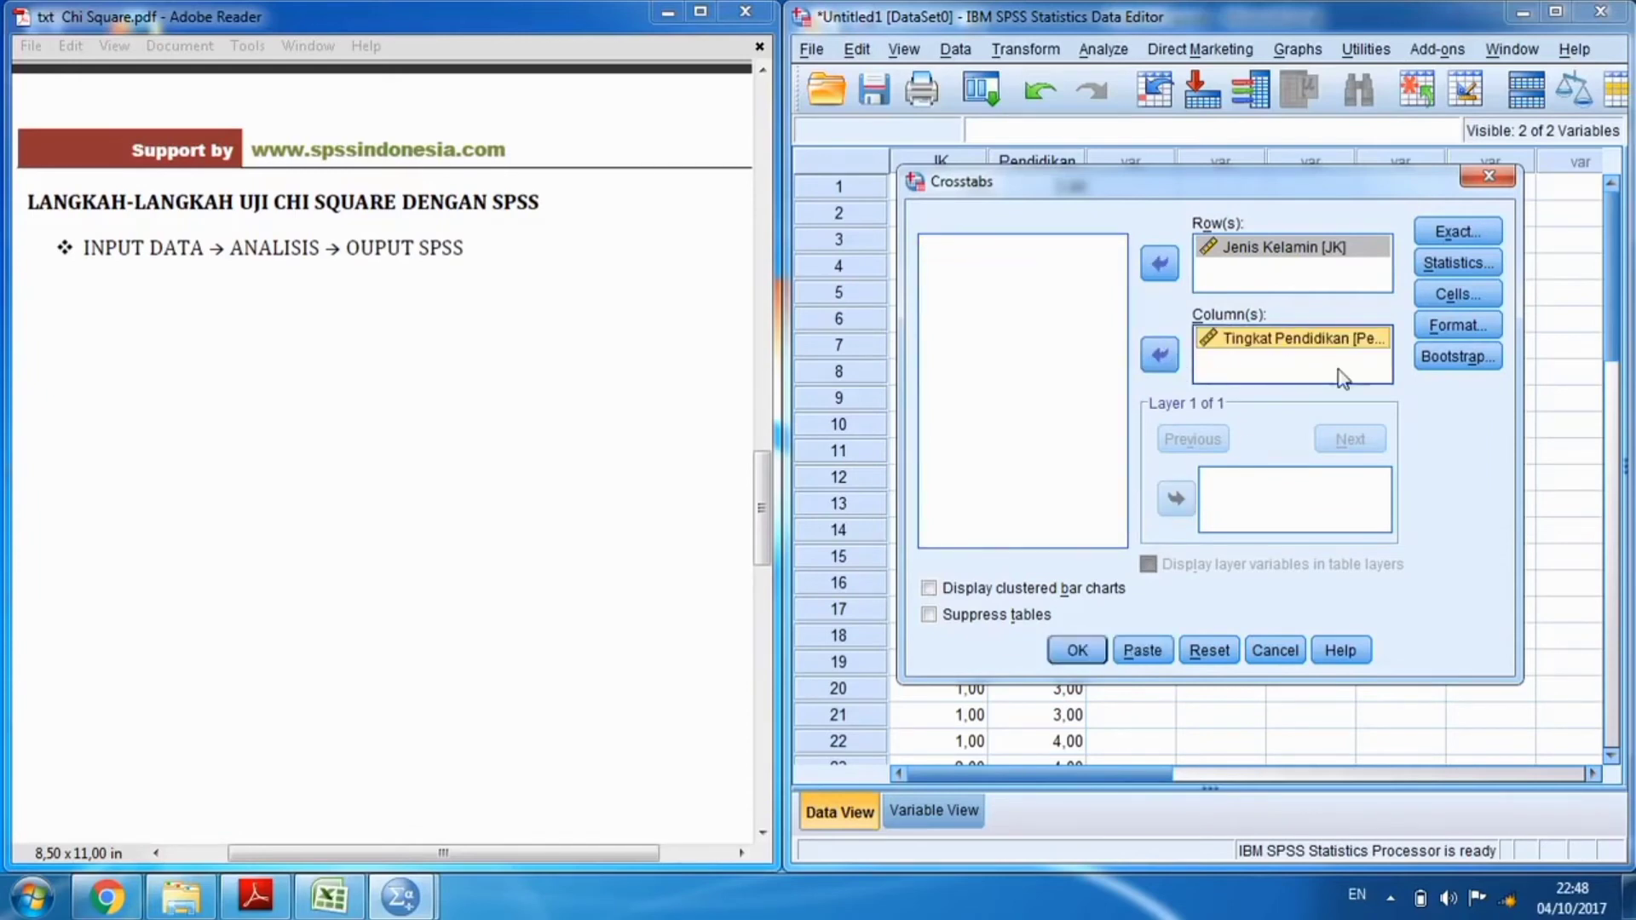
{"action": "left_click_drag", "start_coordinate": [755, 487], "coordinate": [750, 110]}
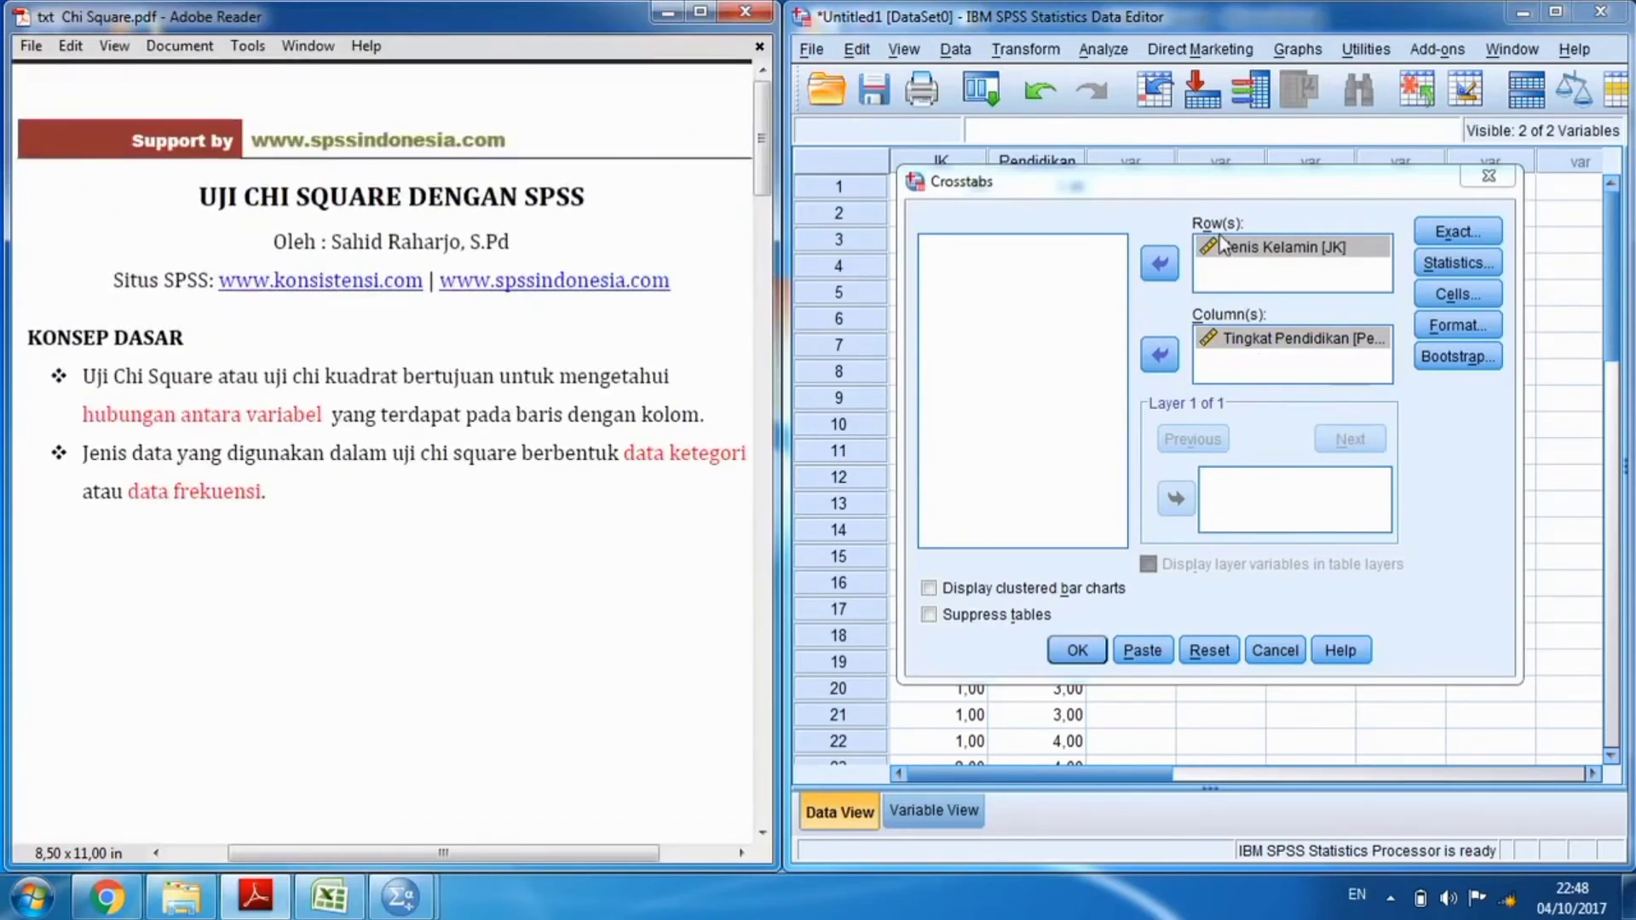
{"action": "left_click_drag", "start_coordinate": [760, 163], "coordinate": [782, 488]}
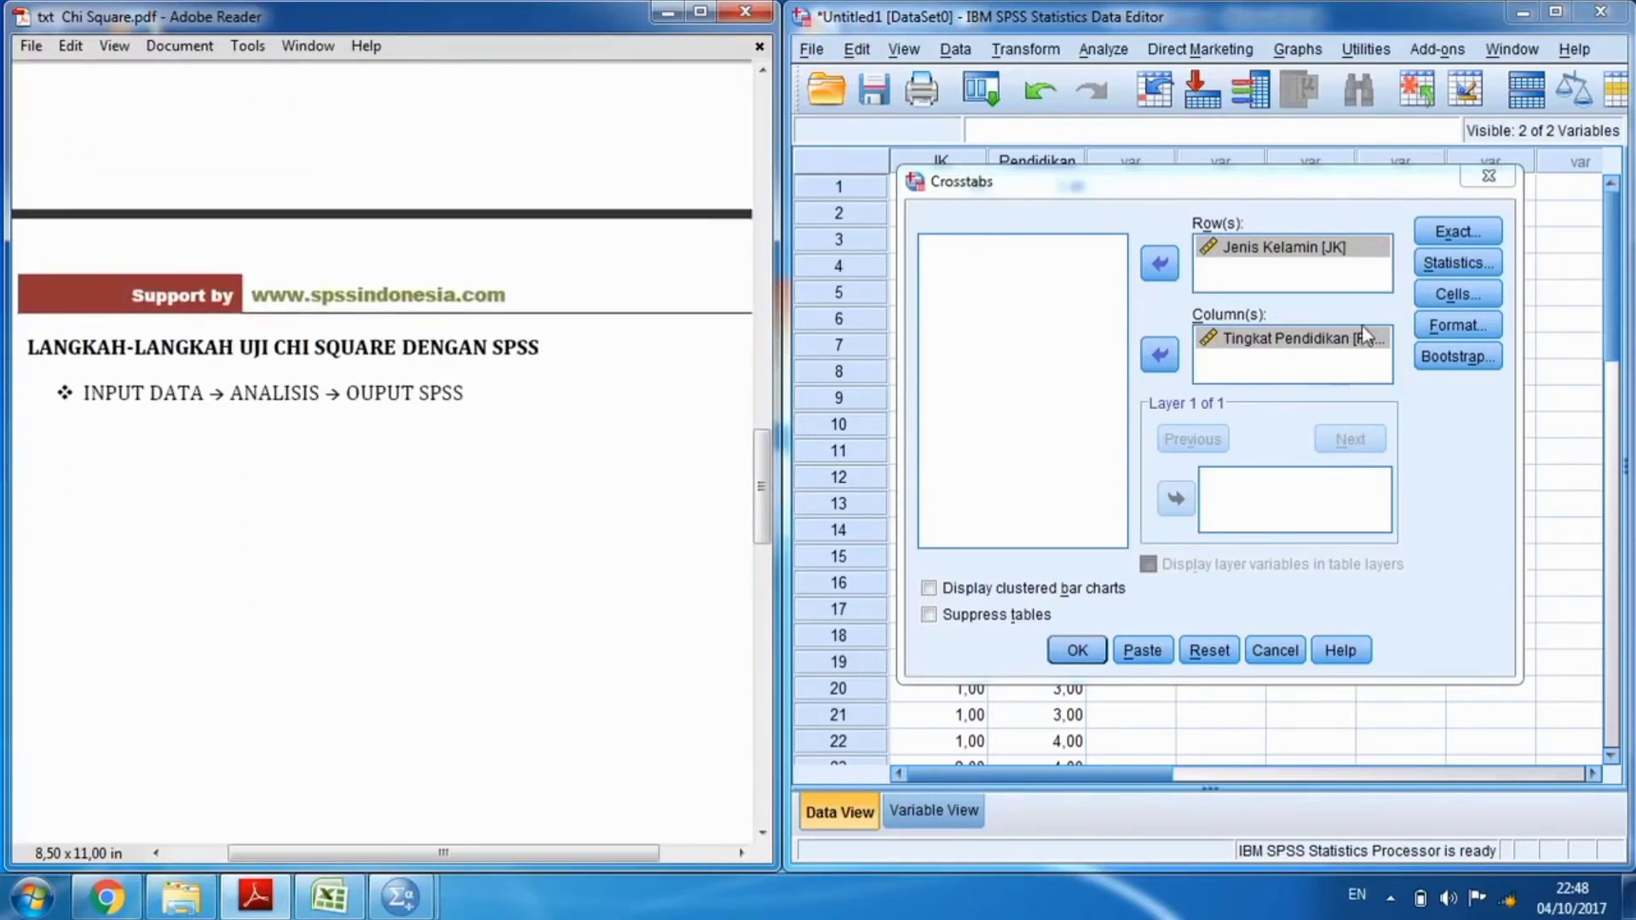
Enable the Chi-square statistic for the crosstab and accept the statistics settings.
{"action": "left_click", "coordinate": [1458, 266]}
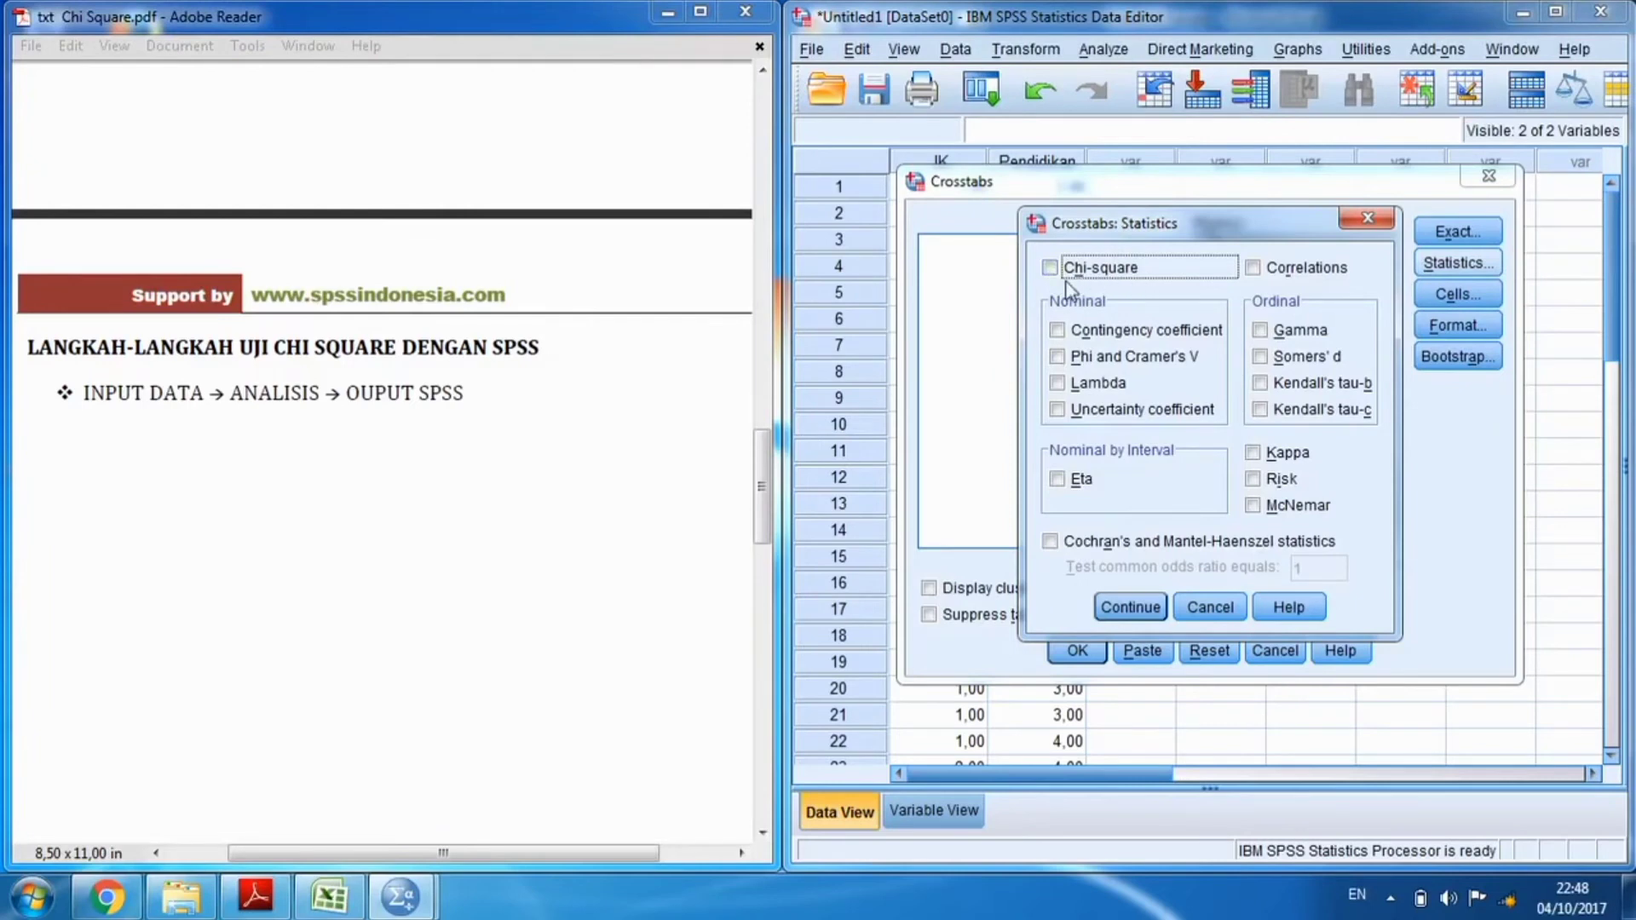
{"action": "left_click", "coordinate": [1050, 268]}
{"action": "left_click", "coordinate": [1135, 609]}
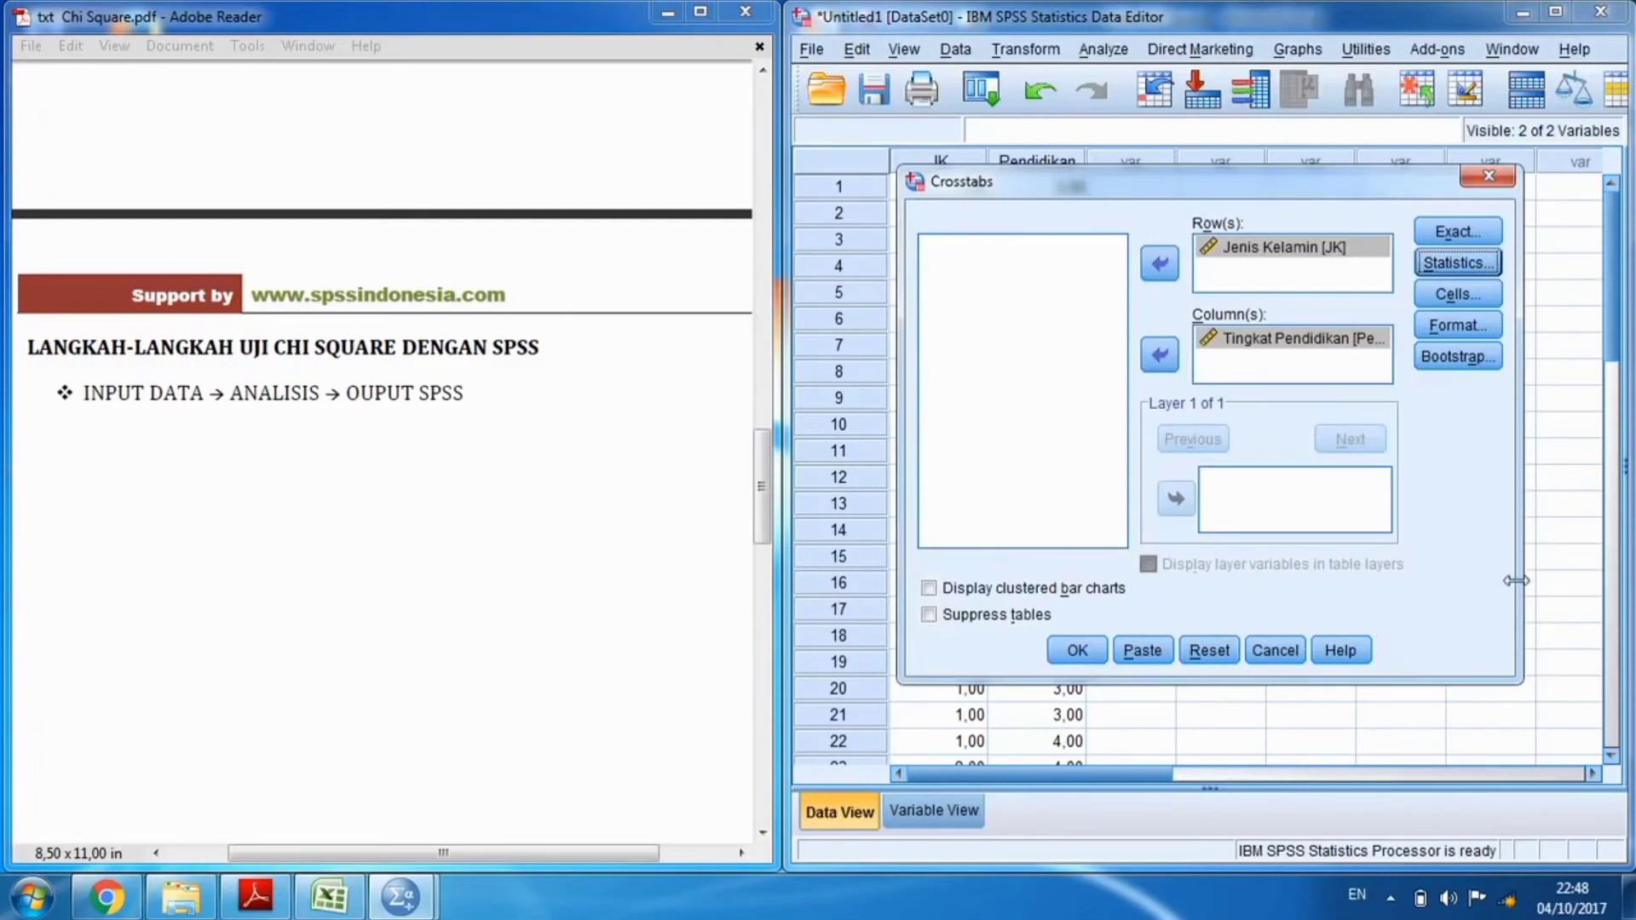
Run the Crosstabs analysis with the chosen settings and look through the resulting output tables.
{"action": "left_click", "coordinate": [1078, 651]}
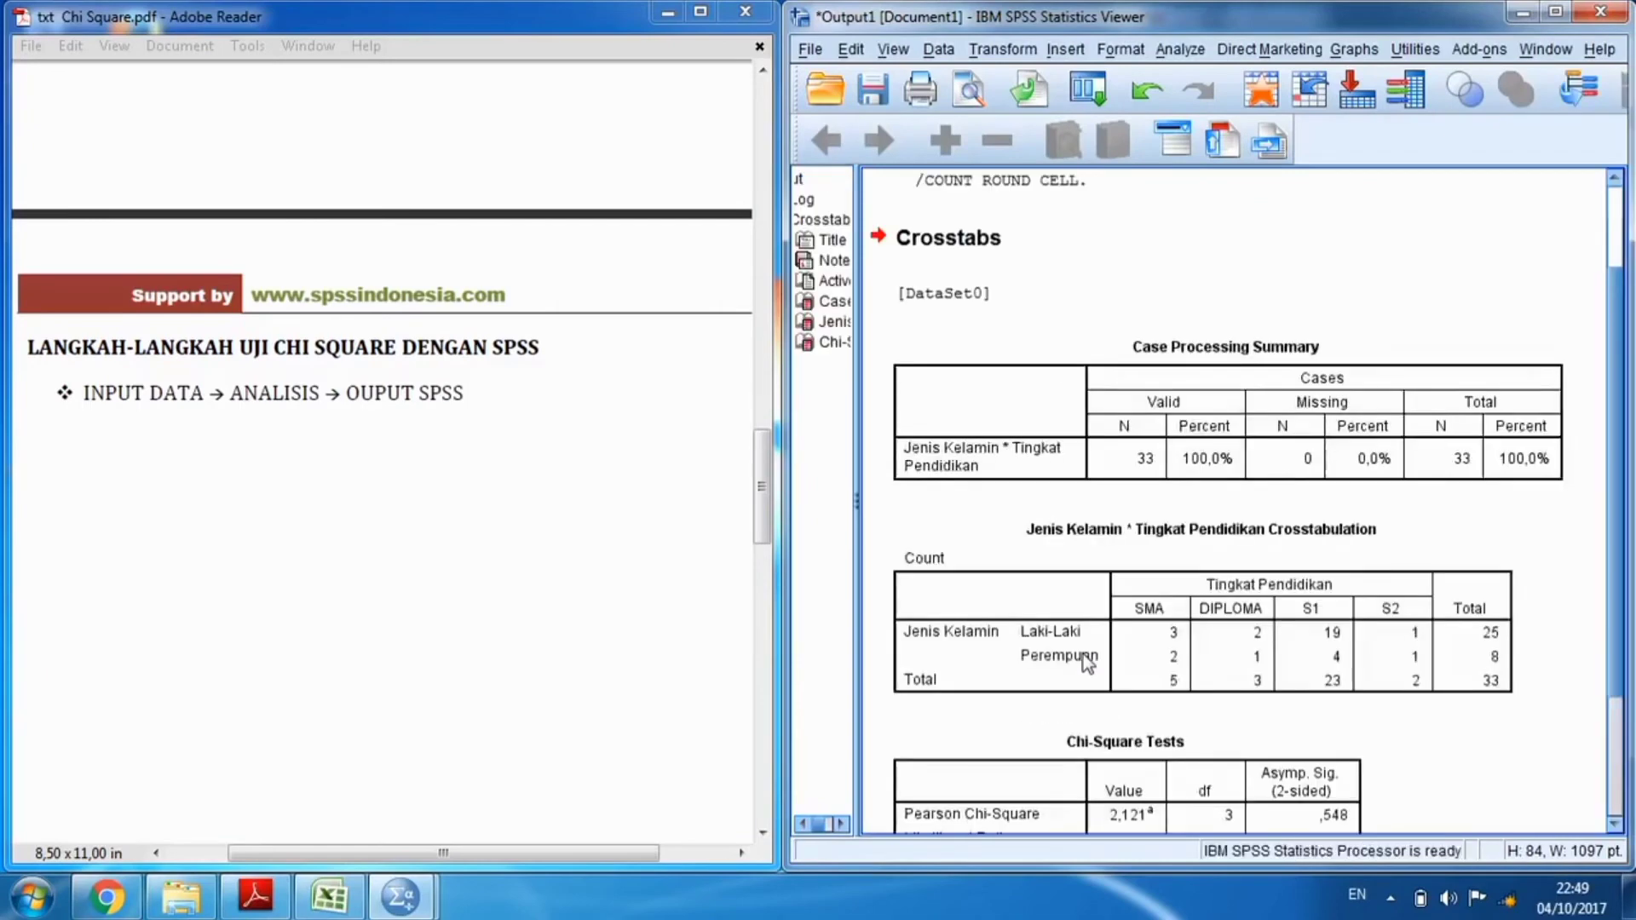
{"action": "scroll", "coordinate": [1626, 503], "scroll_direction": "down", "scroll_amount": 2}
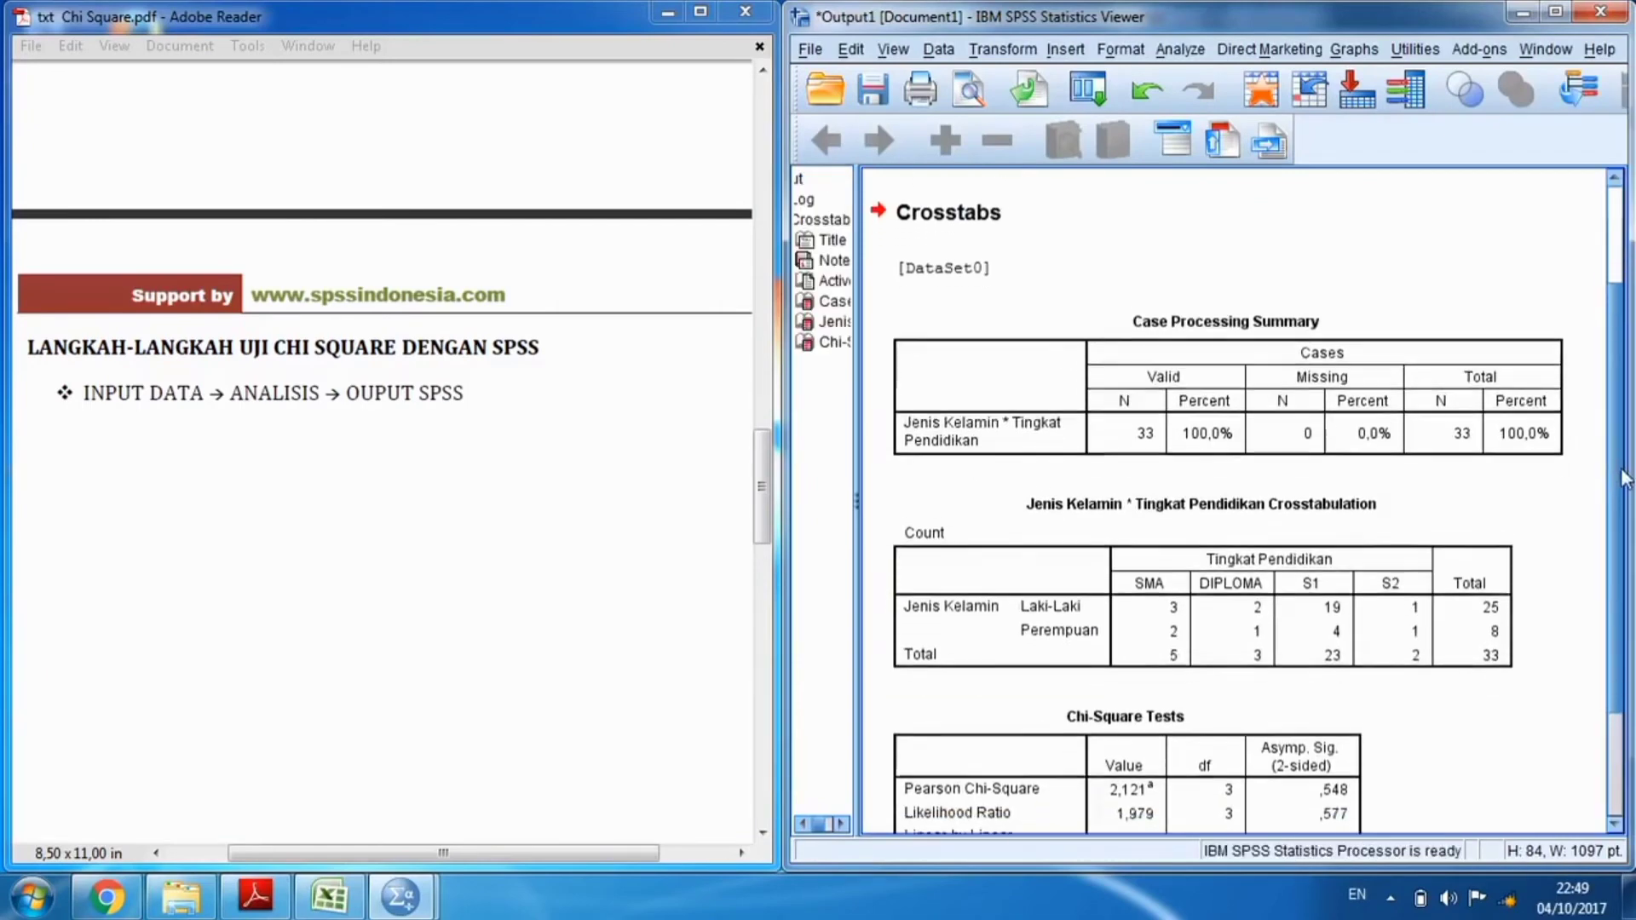
{"action": "scroll", "coordinate": [1626, 522], "scroll_direction": "down", "scroll_amount": 2}
{"action": "scroll", "coordinate": [1529, 532], "scroll_direction": "up", "scroll_amount": 3}
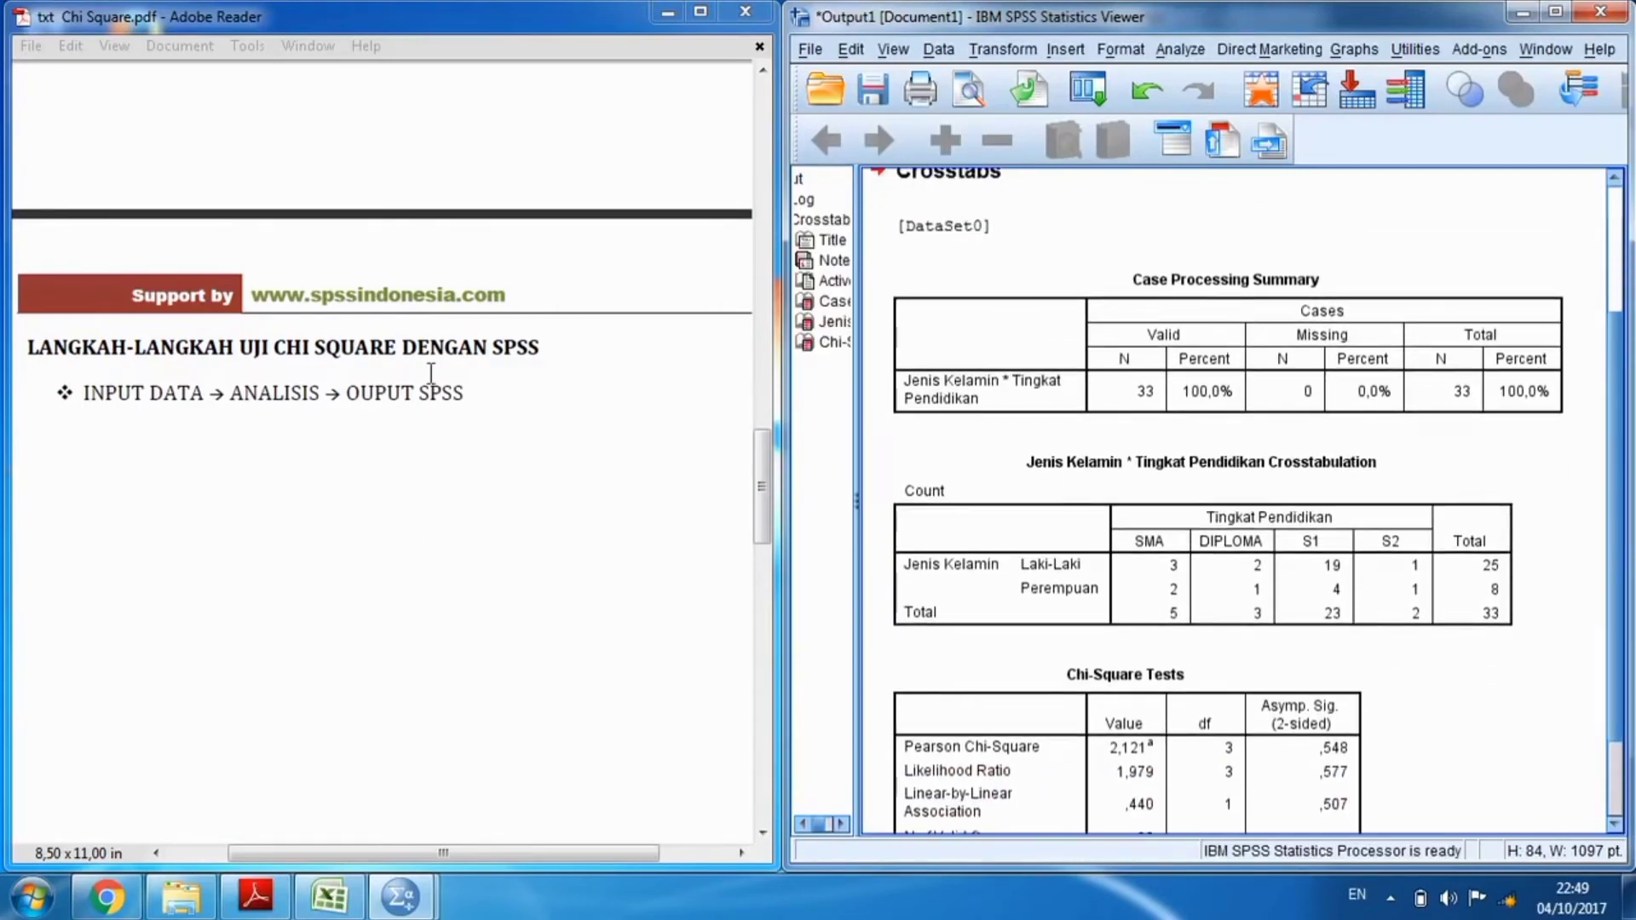
{"action": "scroll", "coordinate": [1626, 512], "scroll_direction": "up", "scroll_amount": 2}
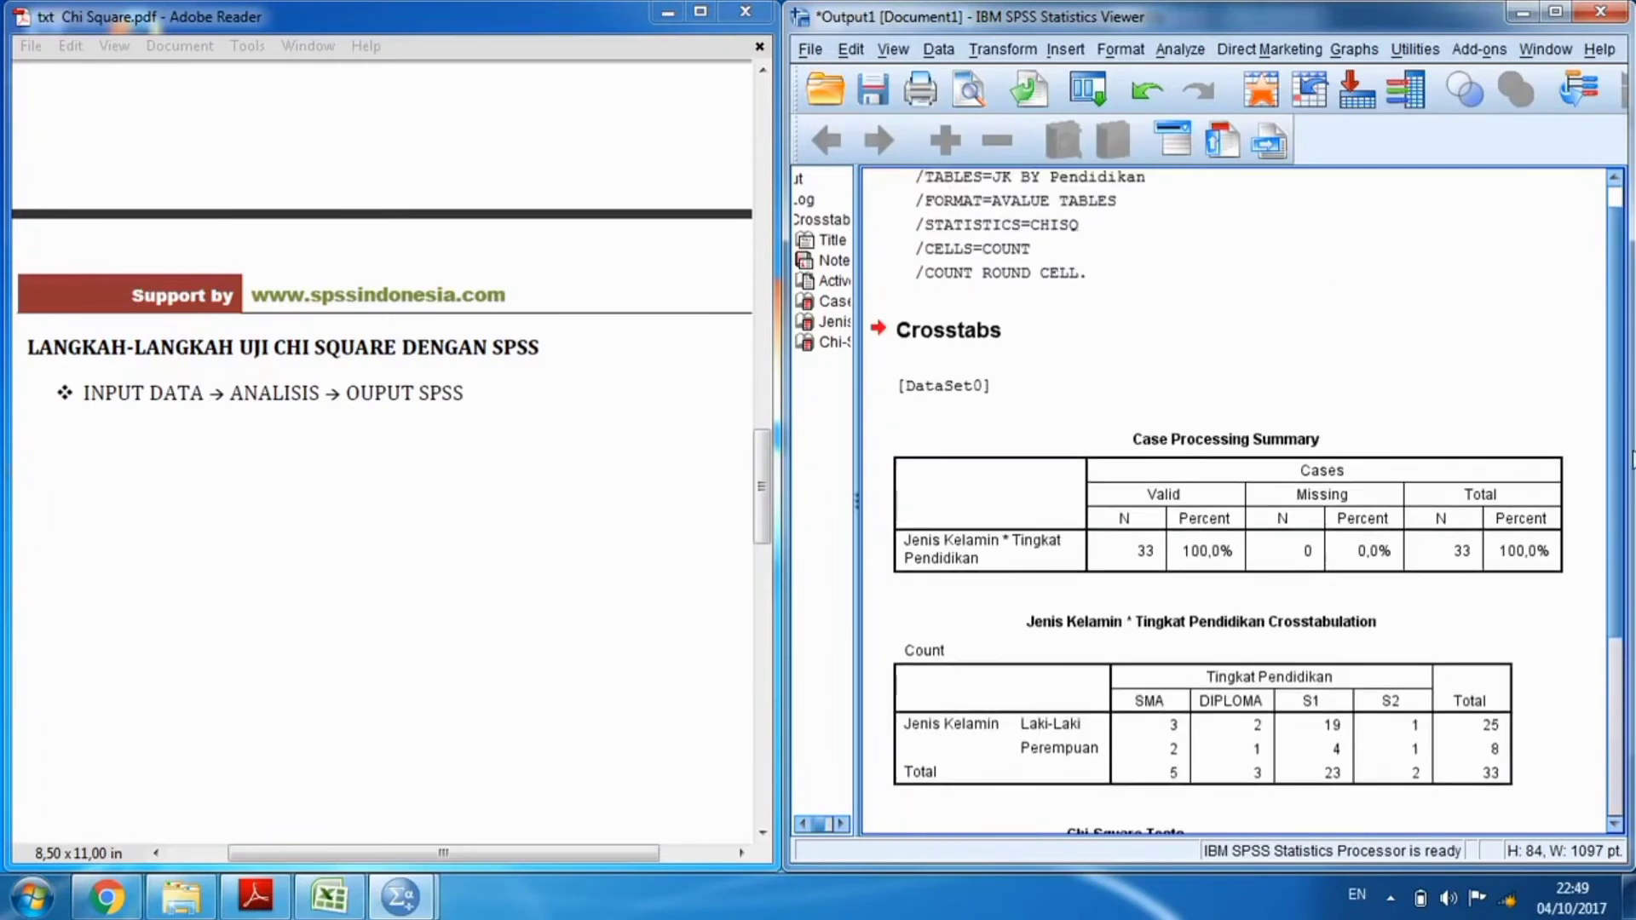
{"action": "scroll", "coordinate": [1633, 512], "scroll_direction": "down", "scroll_amount": 1}
{"action": "left_click_drag", "start_coordinate": [1634, 541], "coordinate": [1633, 546]}
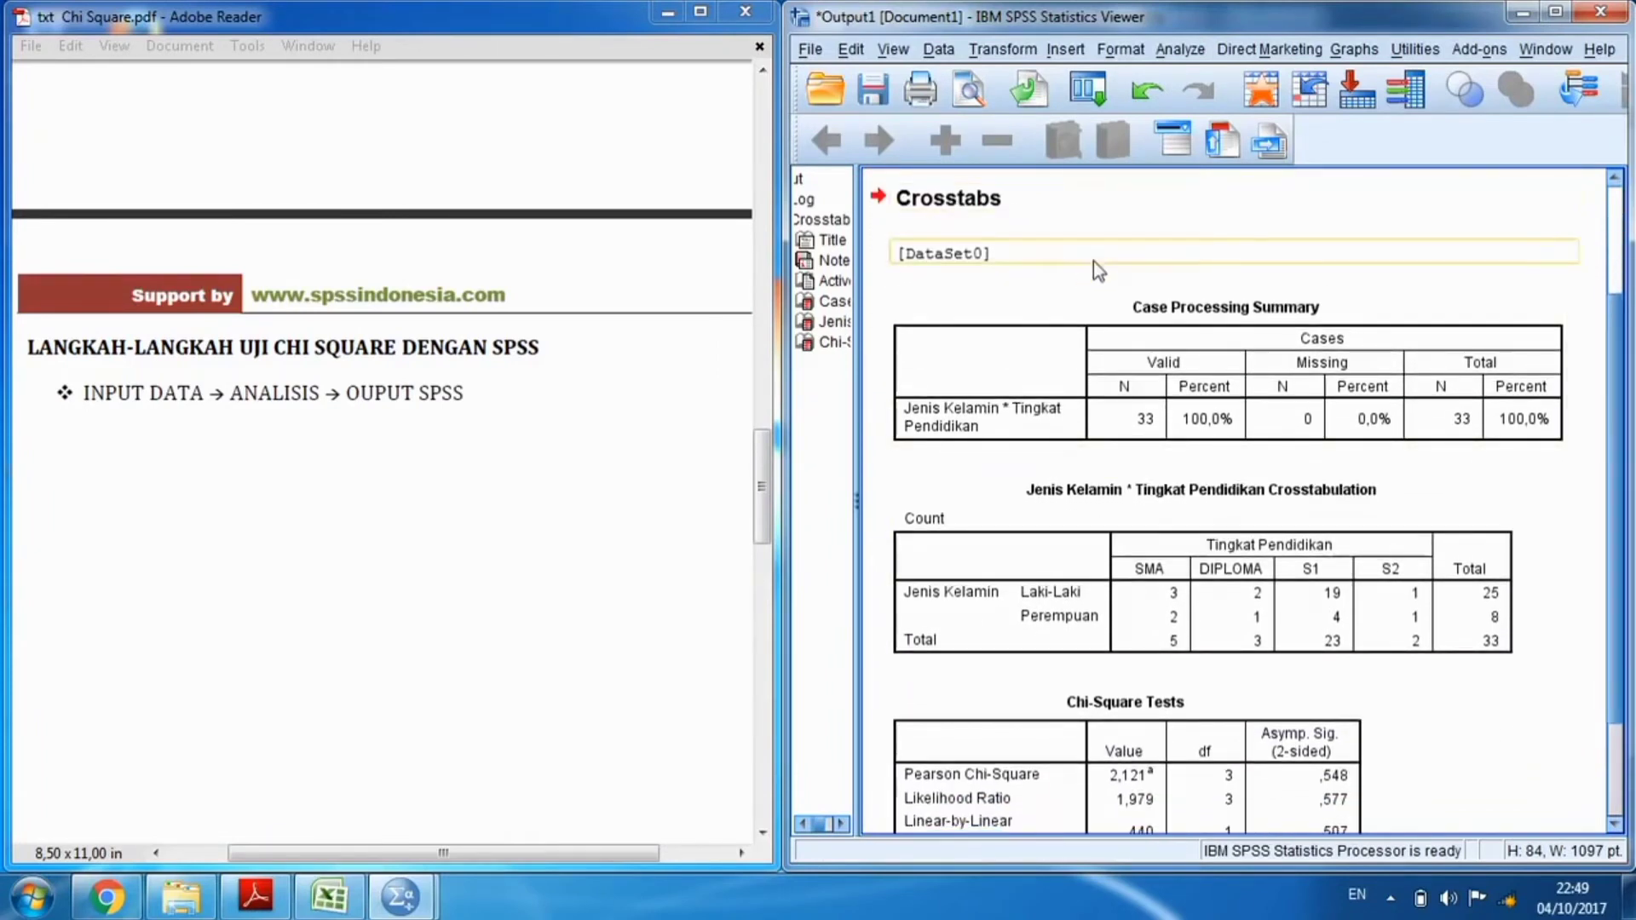
Bring up the chi-square decision rules in the PDF and examine the Case Processing Summary, Crosstabulation and Chi-Square Tests tables against them.
{"action": "left_click_drag", "start_coordinate": [762, 483], "coordinate": [755, 691]}
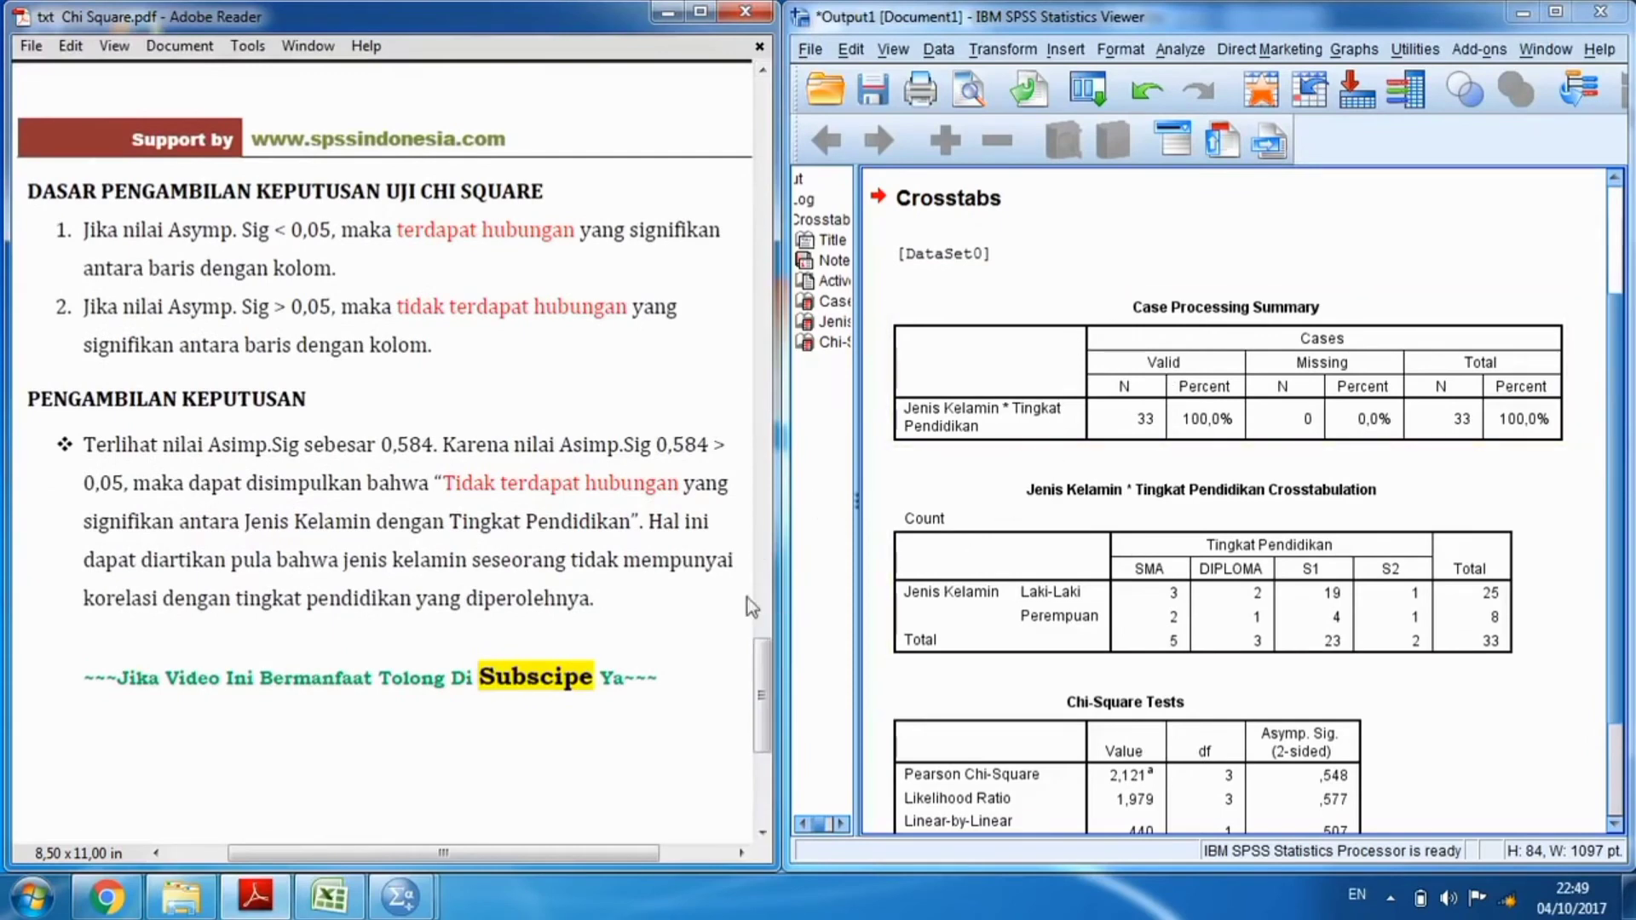
{"action": "left_click", "coordinate": [1619, 440]}
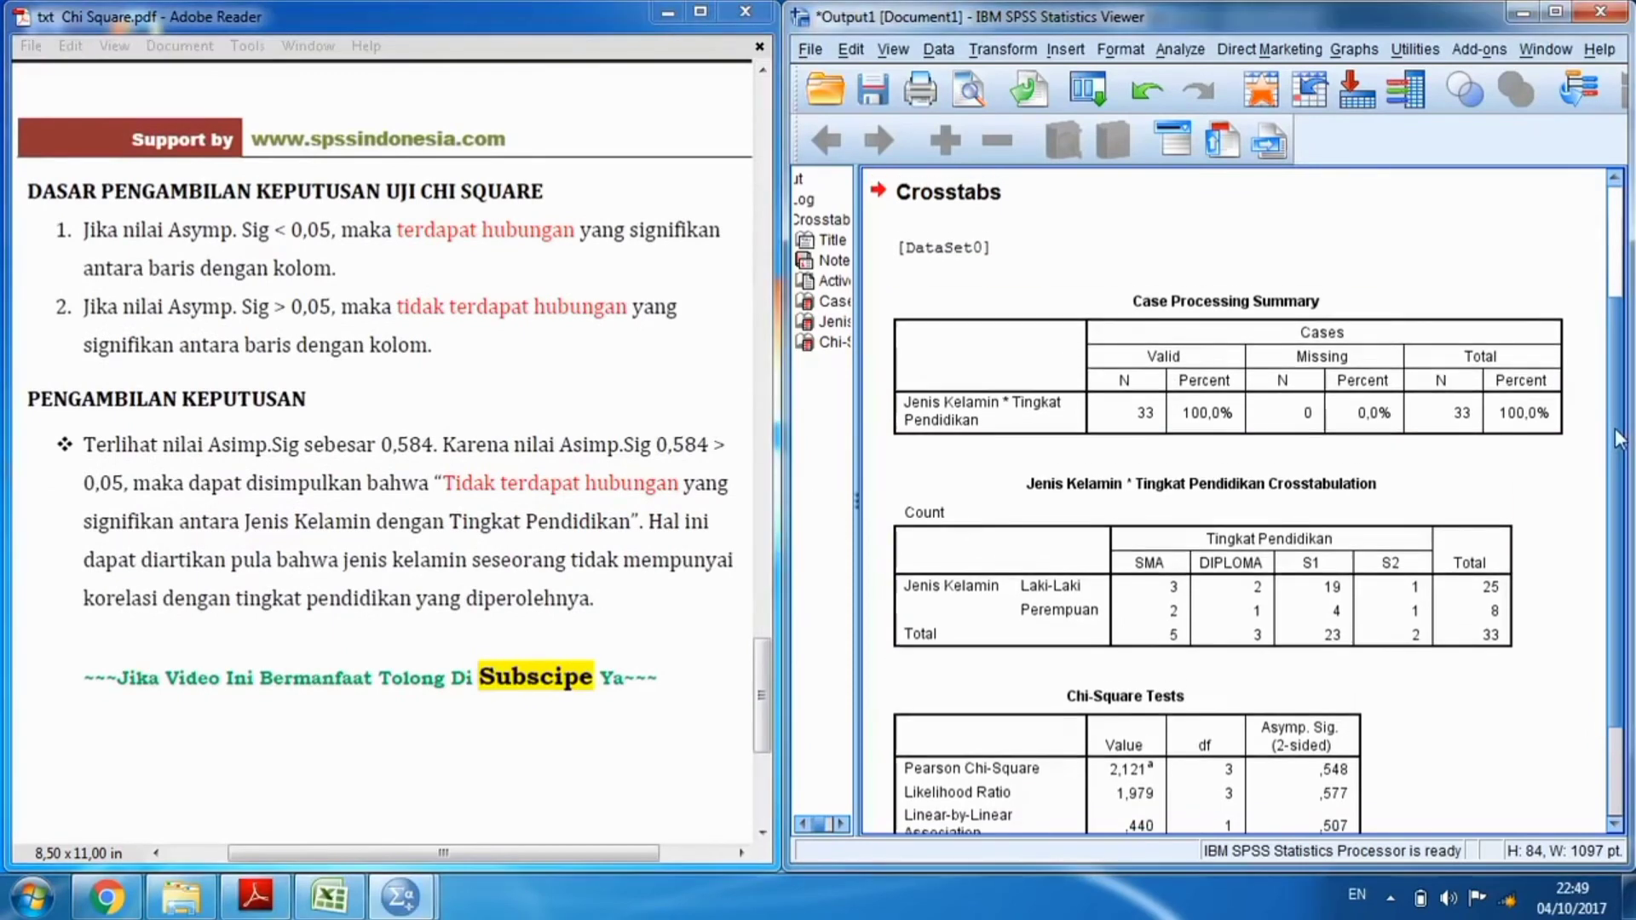
{"action": "scroll", "coordinate": [1620, 441], "scroll_direction": "down", "scroll_amount": 1}
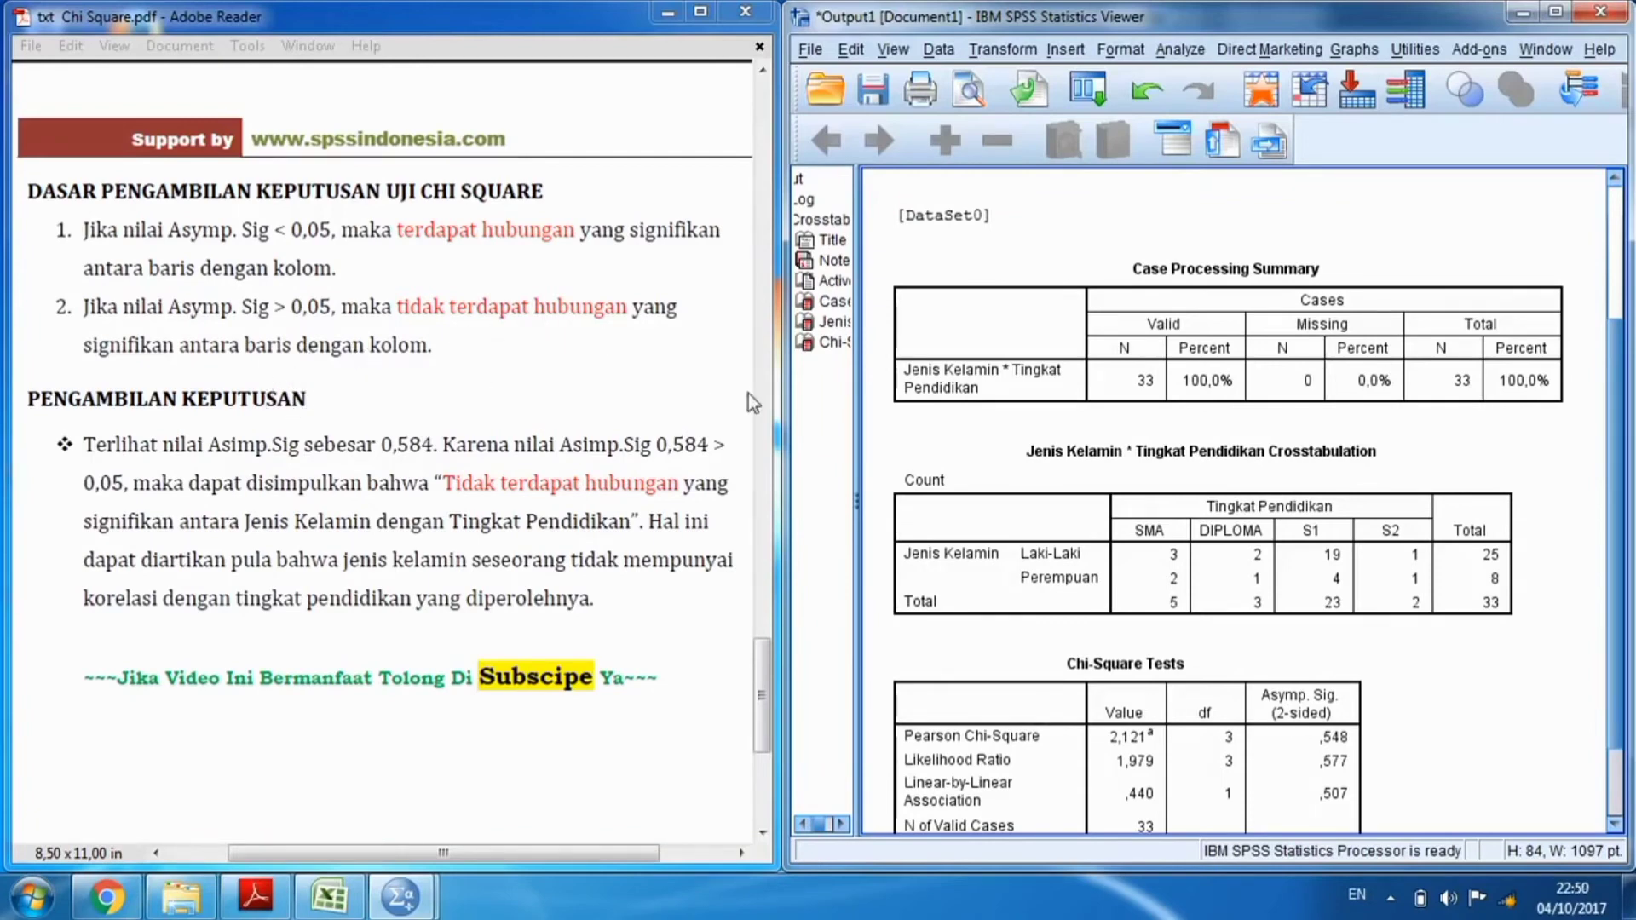
{"action": "mouse_move", "coordinate": [1617, 445]}
{"action": "left_mouse_down"}
{"action": "mouse_move", "coordinate": [1618, 476]}
{"action": "mouse_move", "coordinate": [1618, 417]}
{"action": "mouse_move", "coordinate": [1619, 472]}
{"action": "left_mouse_up"}
{"action": "left_click", "coordinate": [1163, 256]}
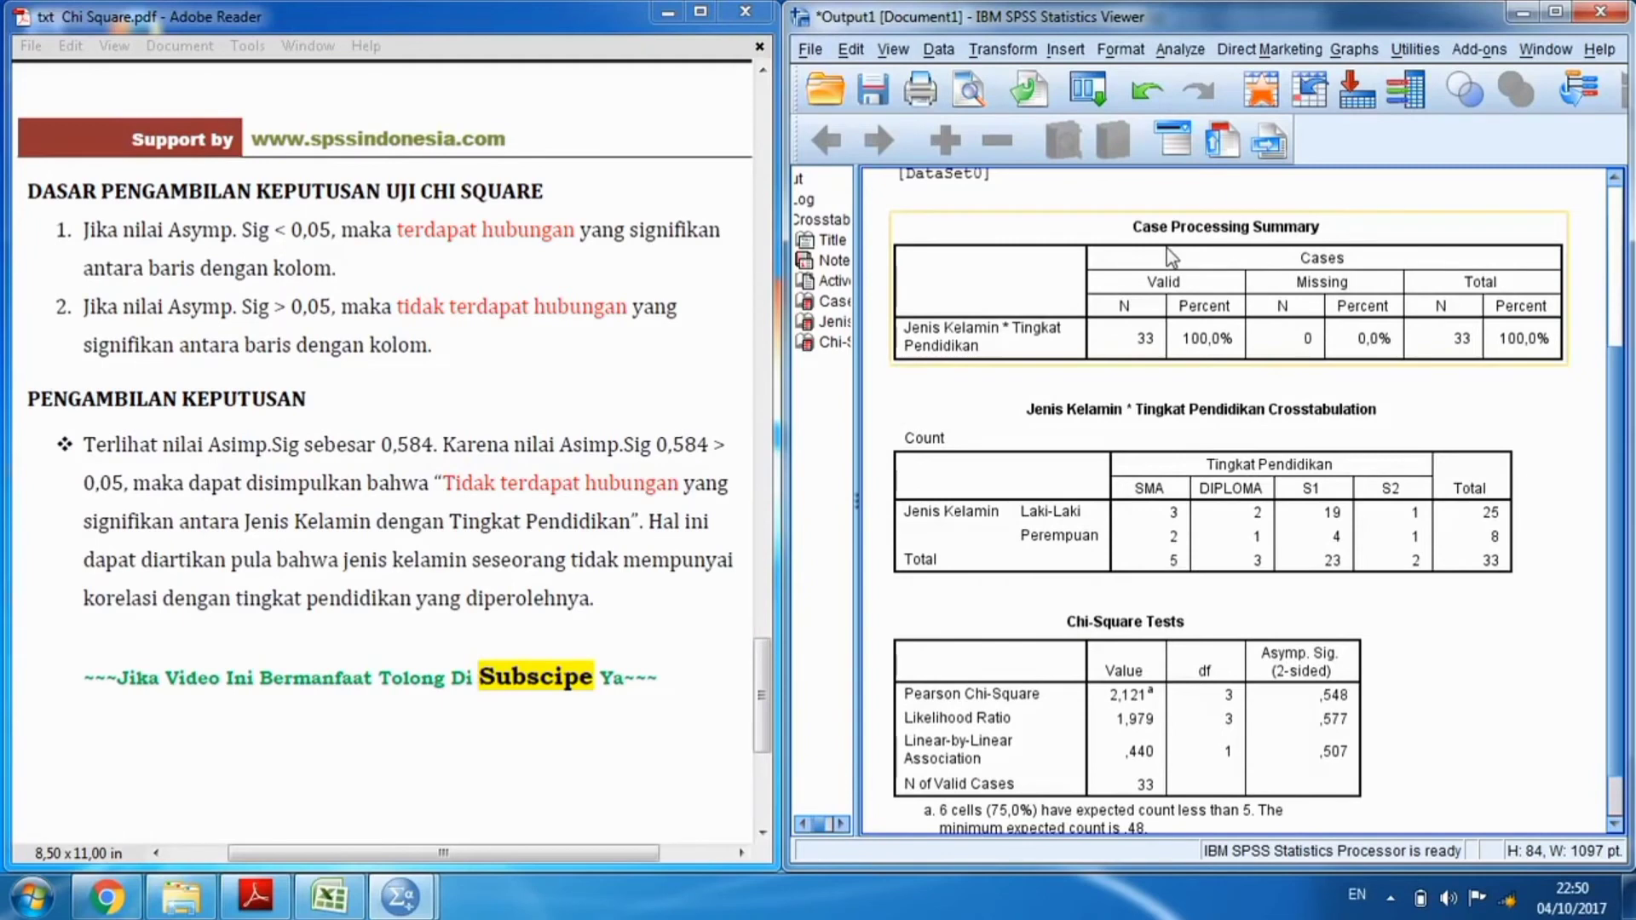
{"action": "left_click", "coordinate": [1501, 413]}
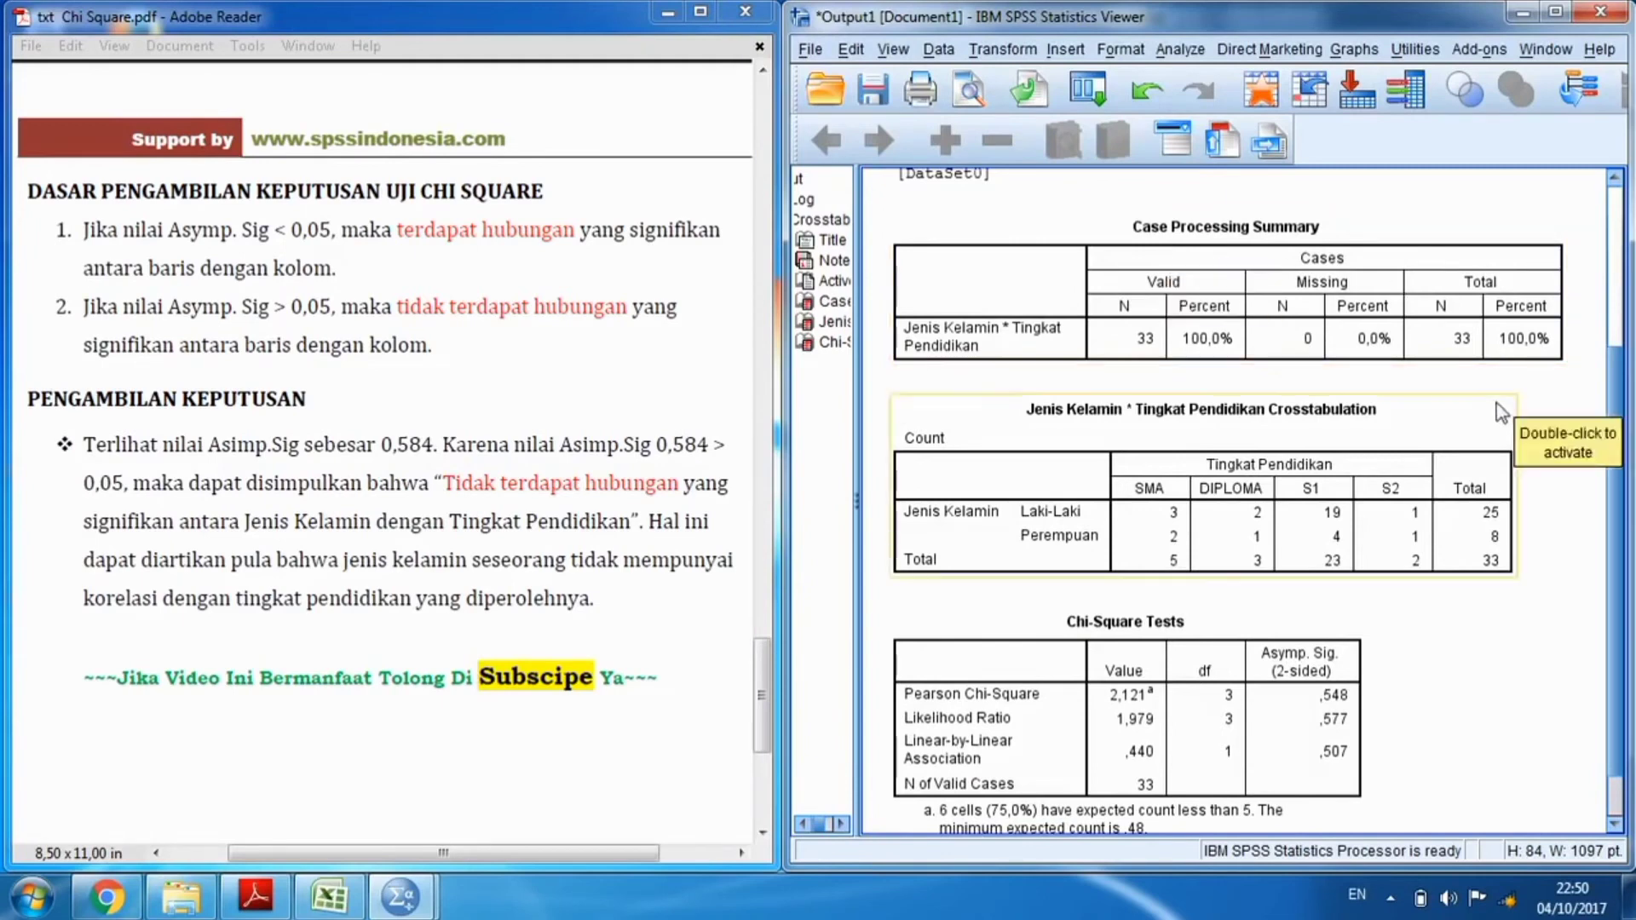
{"action": "left_click", "coordinate": [1398, 360]}
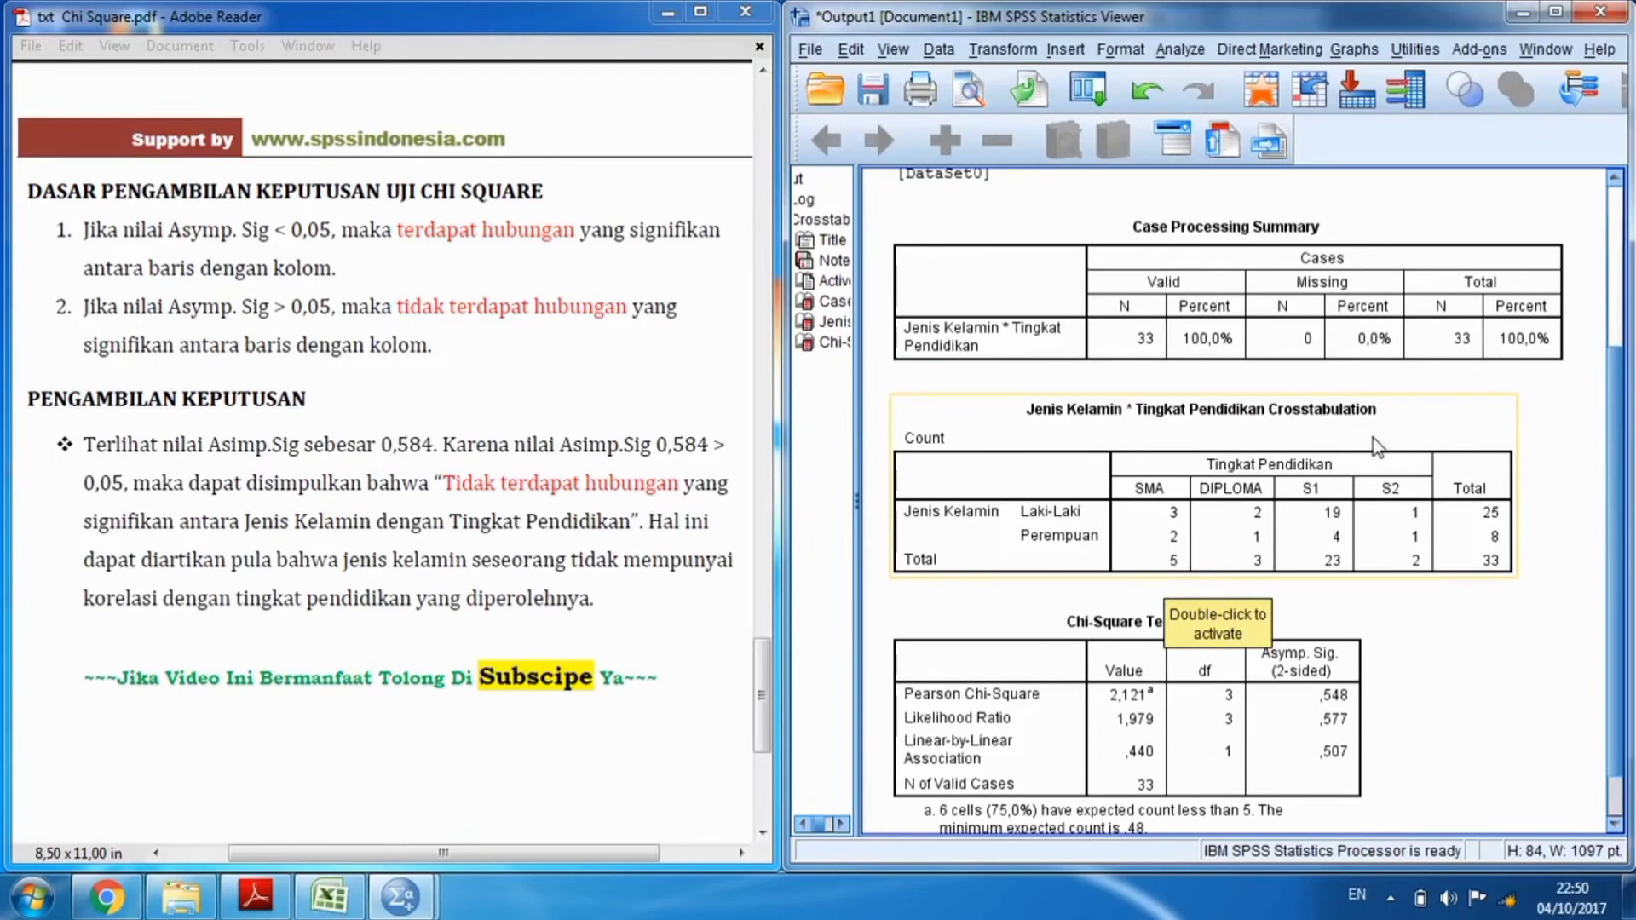
{"action": "scroll", "coordinate": [1619, 577], "scroll_direction": "down", "scroll_amount": 2}
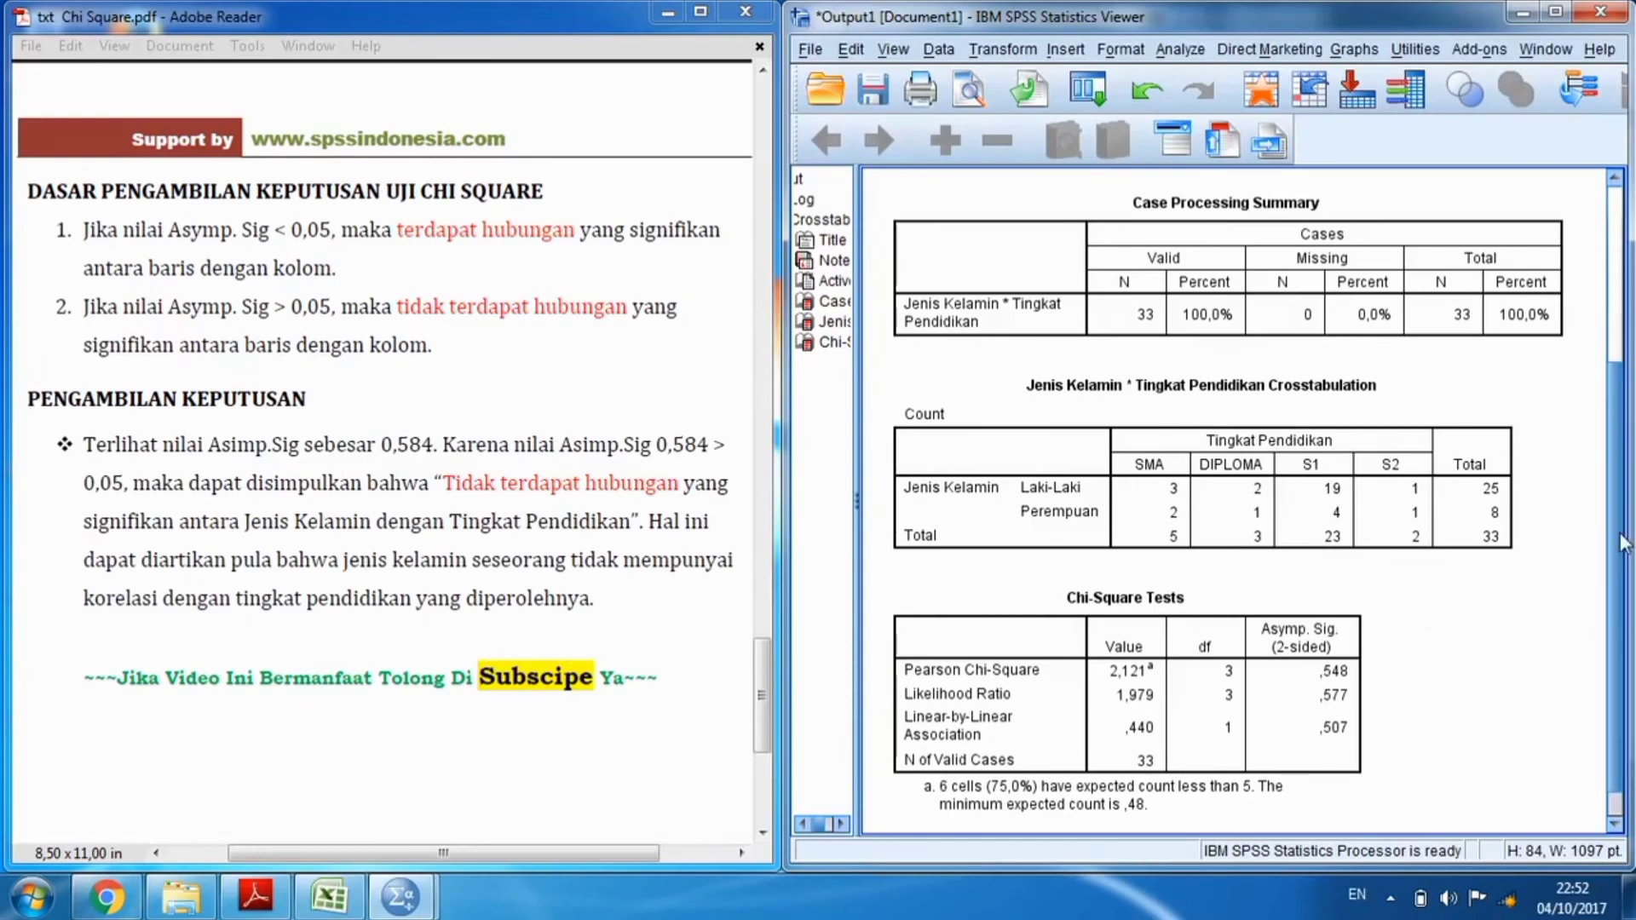
{"action": "scroll", "coordinate": [1604, 610], "scroll_direction": "down", "scroll_amount": 1}
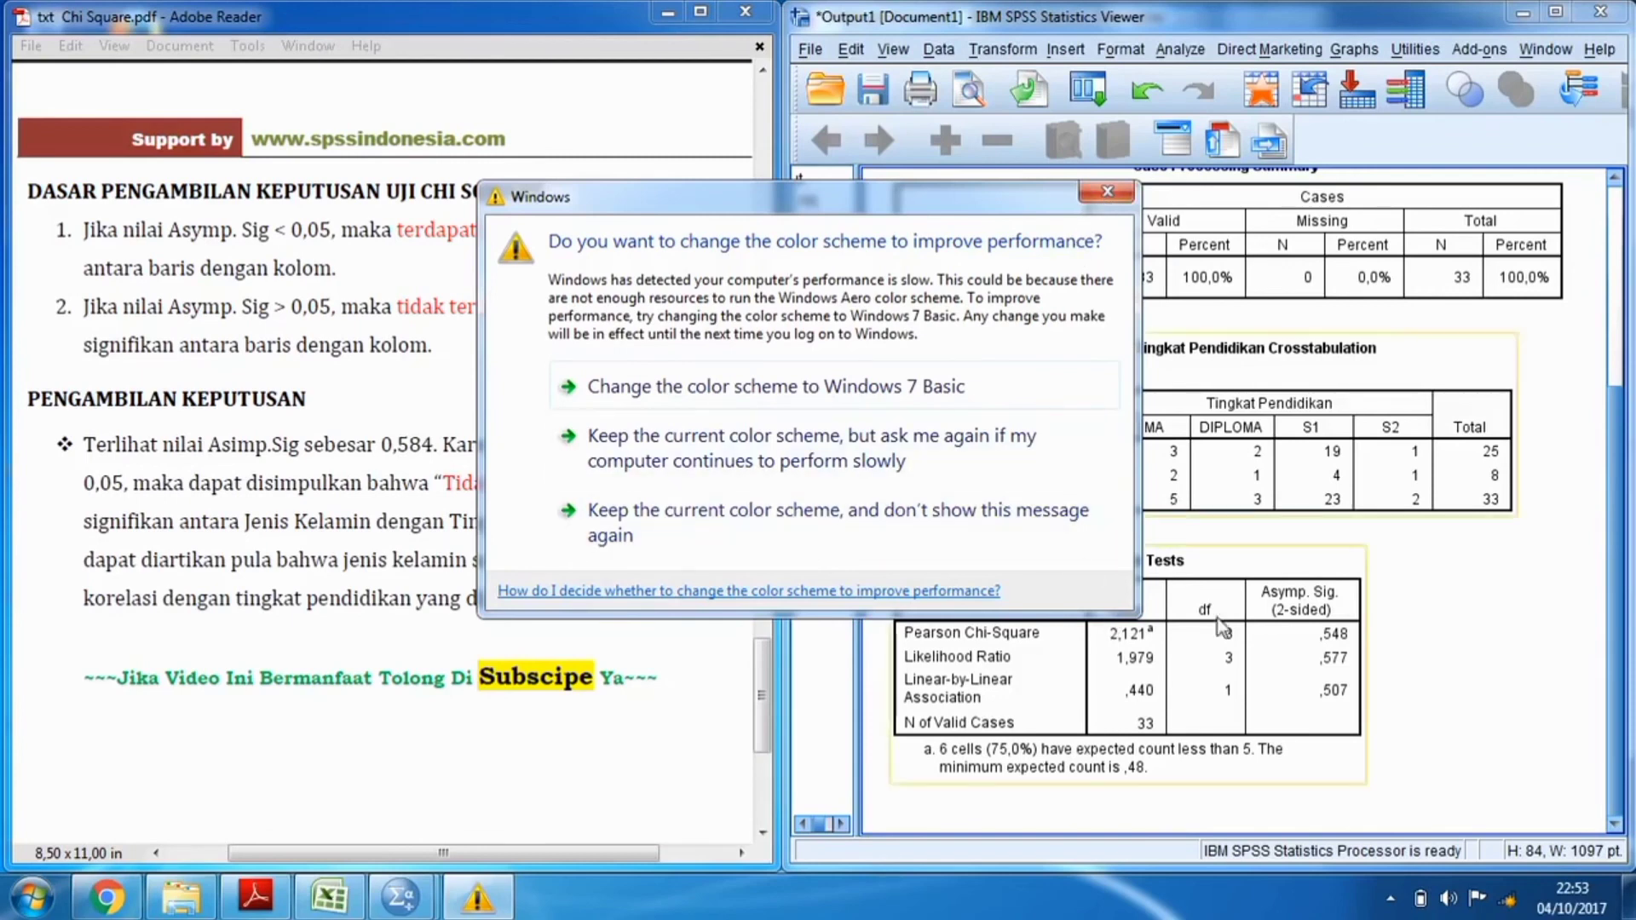
Dismiss the Windows color scheme prompt without choosing an option and go back to the CONTOH KASUS UJI CHI SQUARE section in the PDF.
{"action": "left_click_drag", "start_coordinate": [955, 206], "coordinate": [885, 194]}
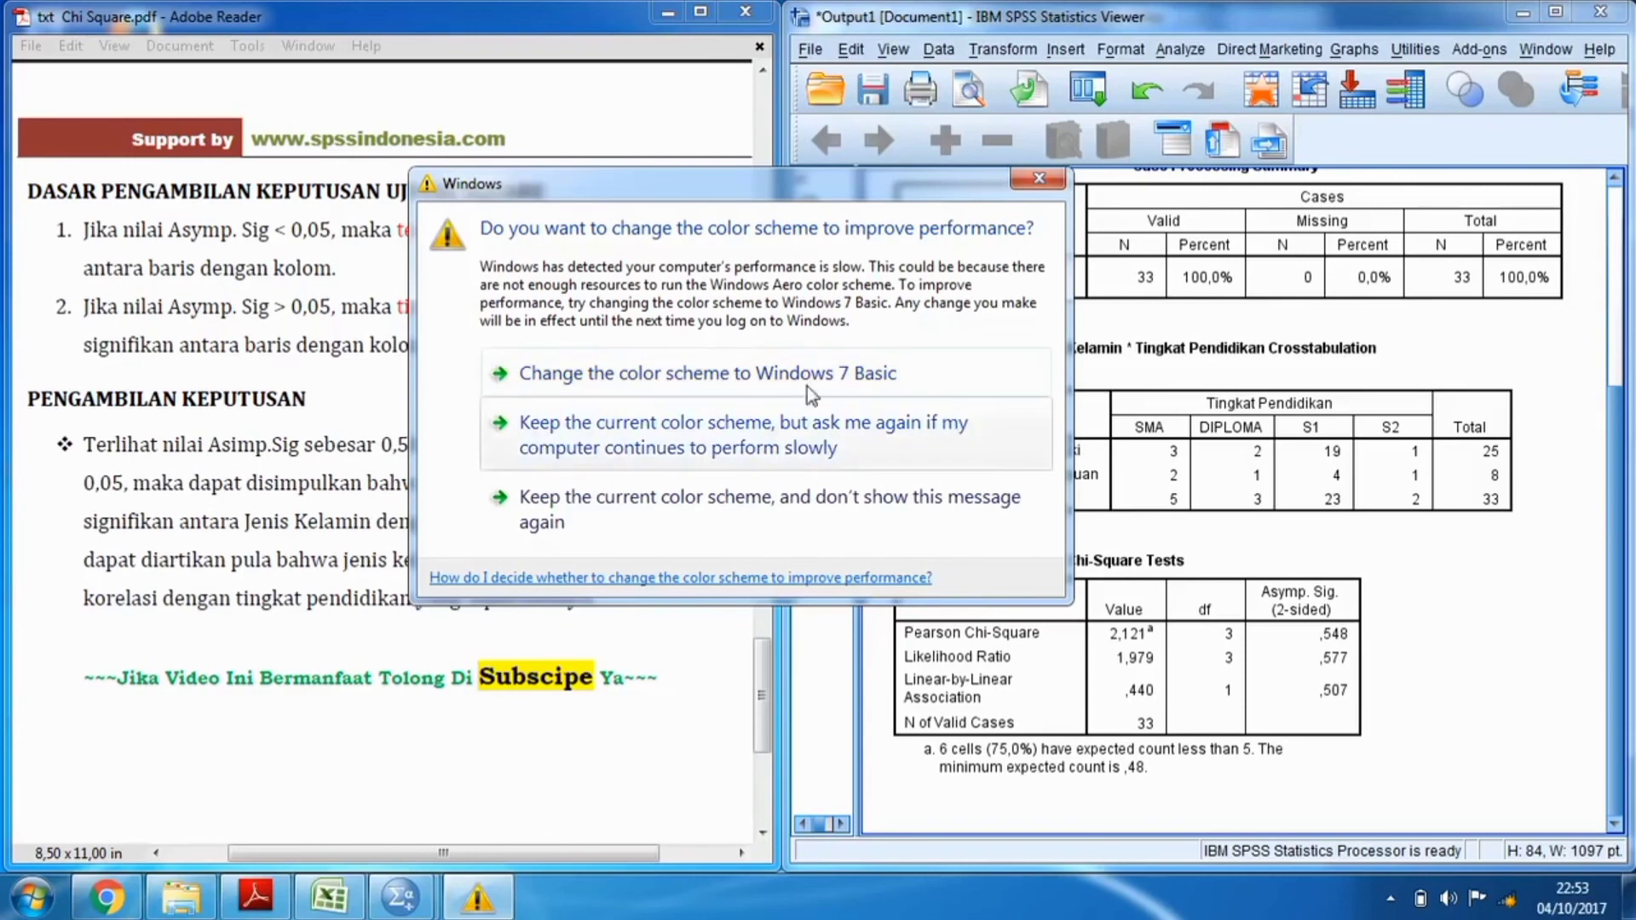
{"action": "left_click_drag", "start_coordinate": [798, 189], "coordinate": [889, 198]}
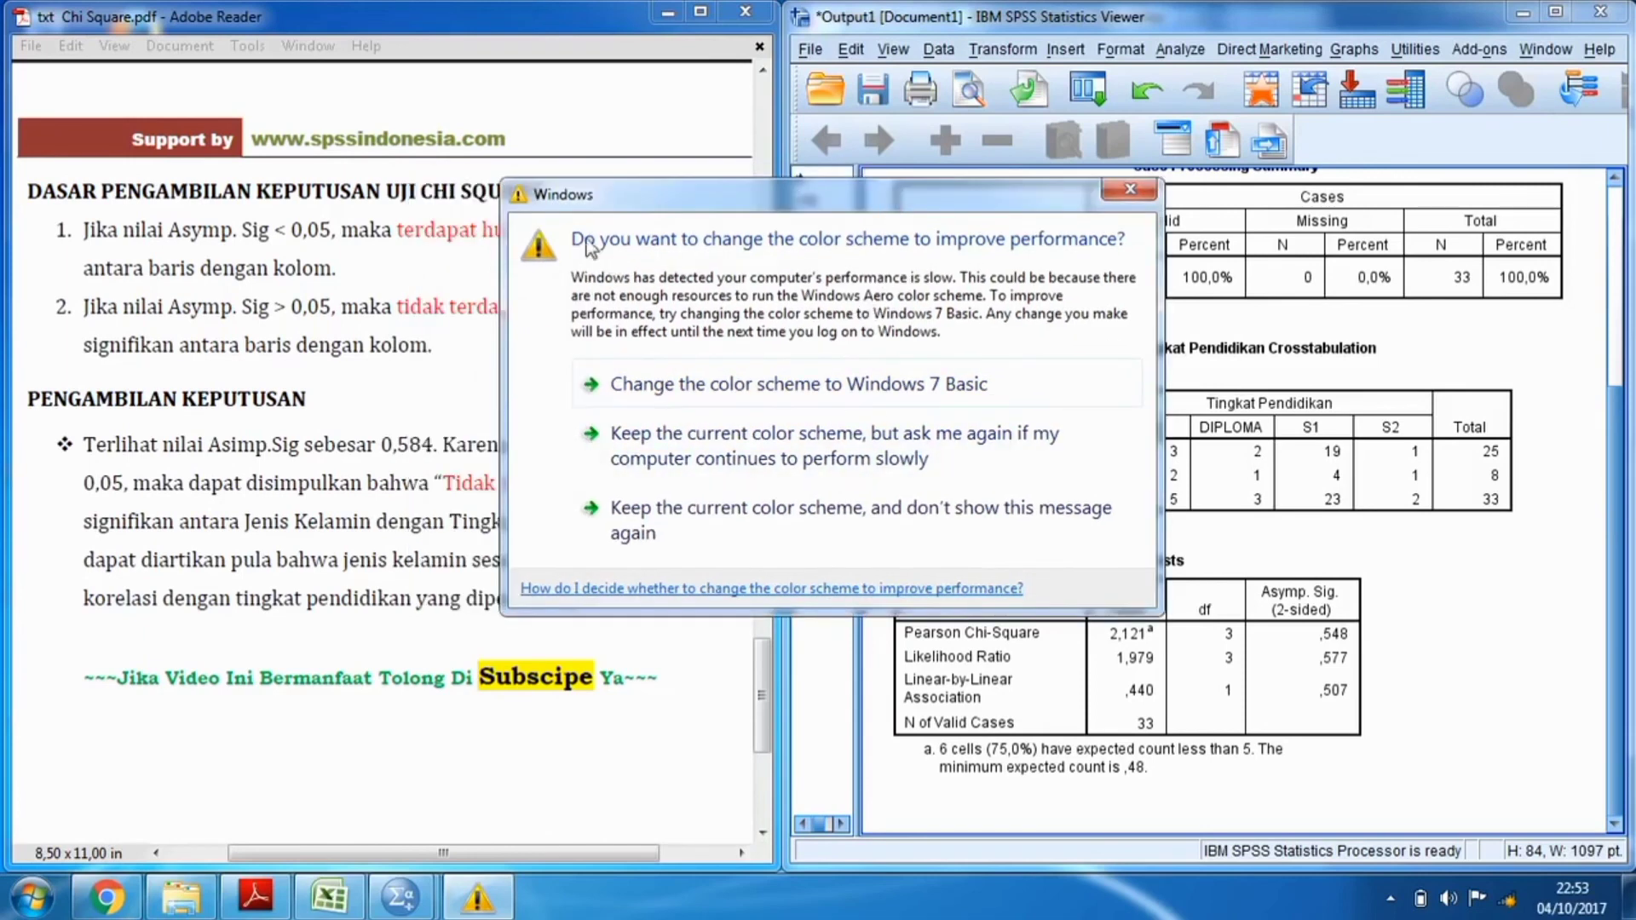
{"action": "left_click", "coordinate": [1142, 198]}
{"action": "left_click_drag", "start_coordinate": [771, 704], "coordinate": [808, 304]}
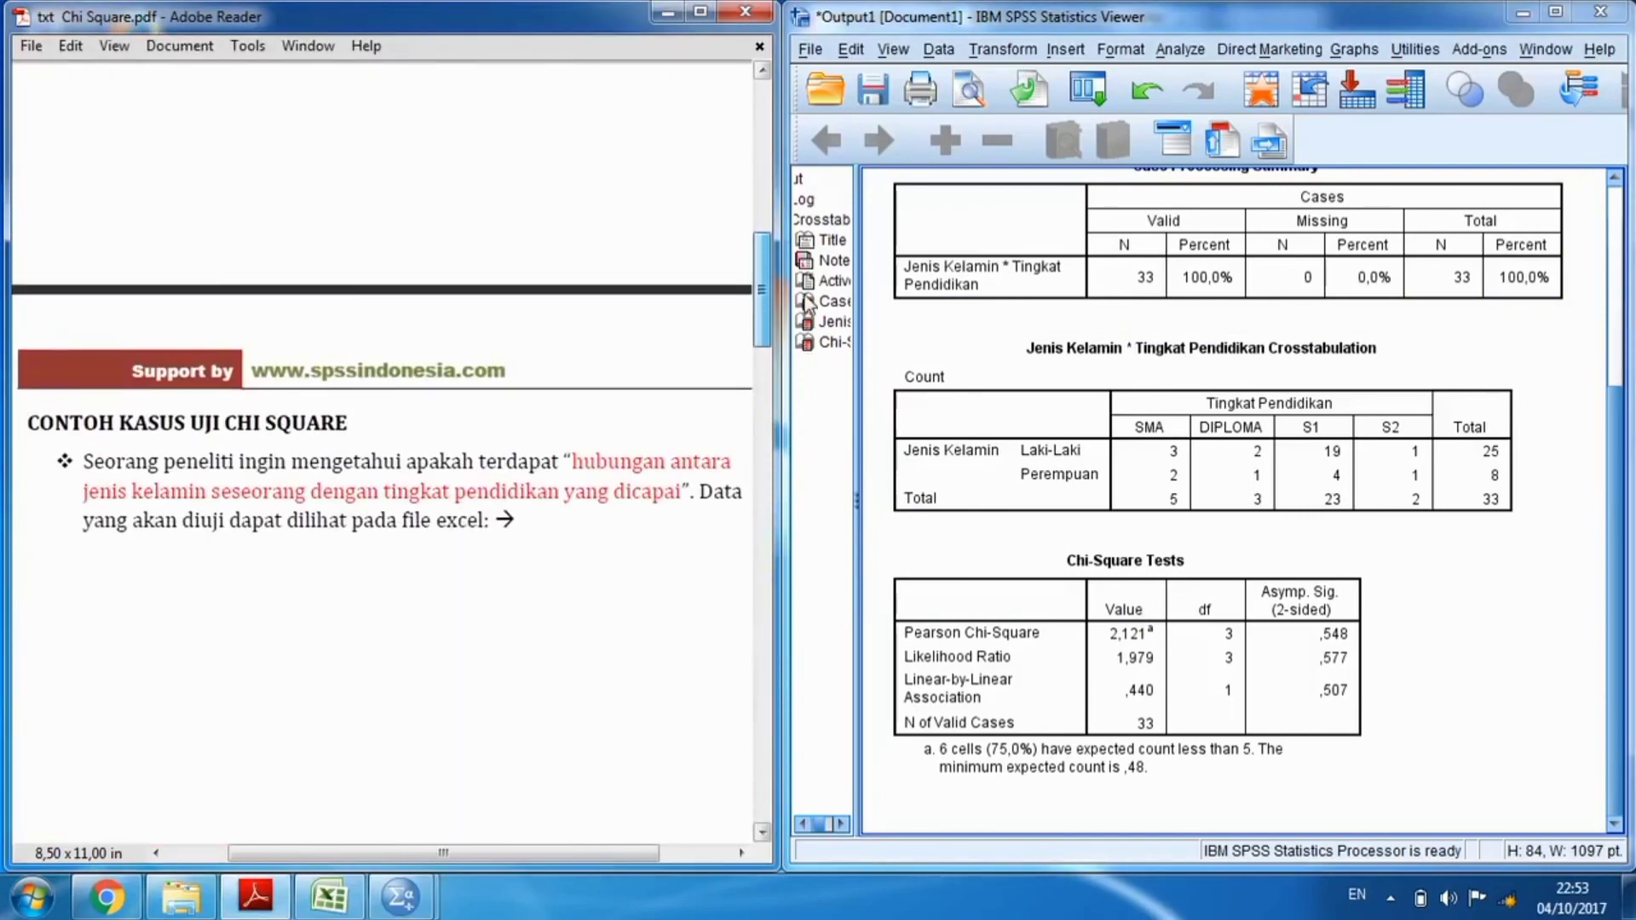